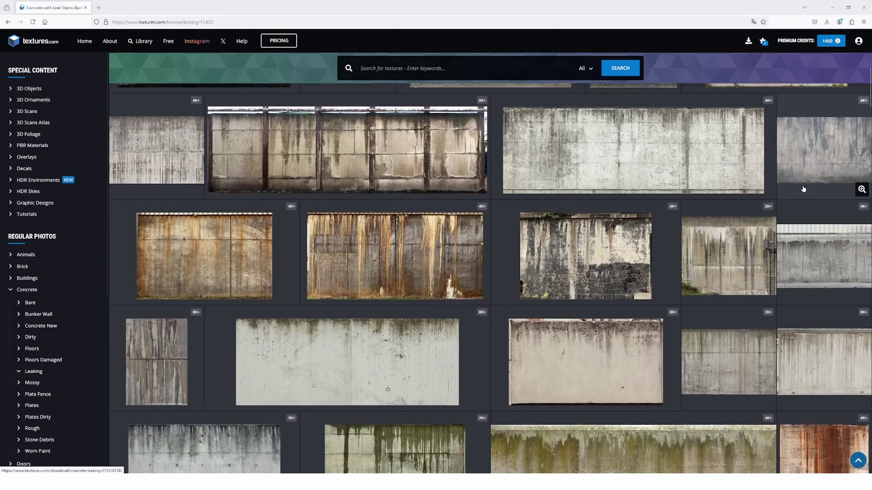
Browse the leaking concrete photos on textures.com for a weathered wall texture with leak stains.
scroll(802, 189, "down", 6)
scroll(816, 233, "down", 6)
scroll(817, 232, "down", 5)
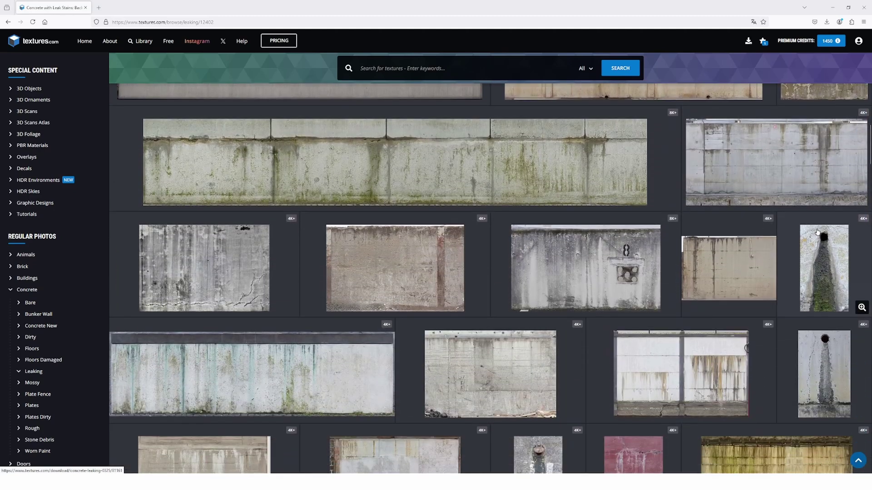
scroll(816, 232, "down", 9)
scroll(817, 232, "down", 10)
scroll(817, 232, "down", 10)
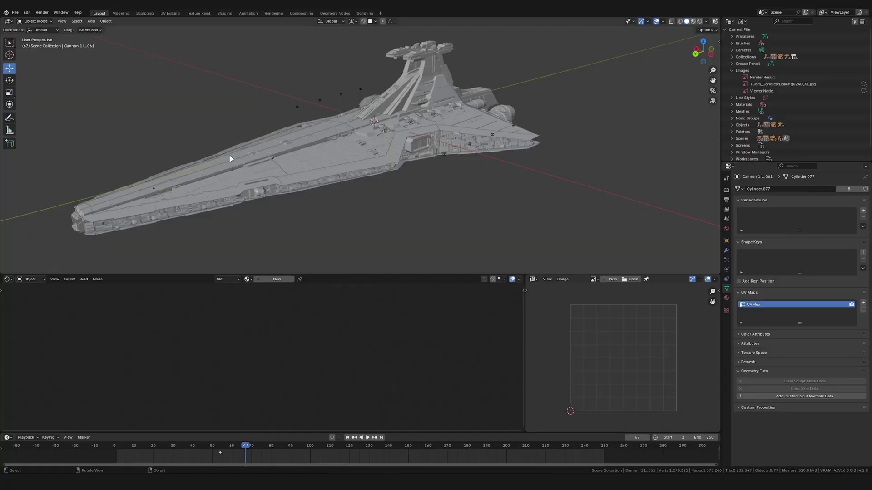
Switch to Blender and create a new material named Spaceship on the selected middle hull plate.
middle_click_drag(231, 158, 324, 156)
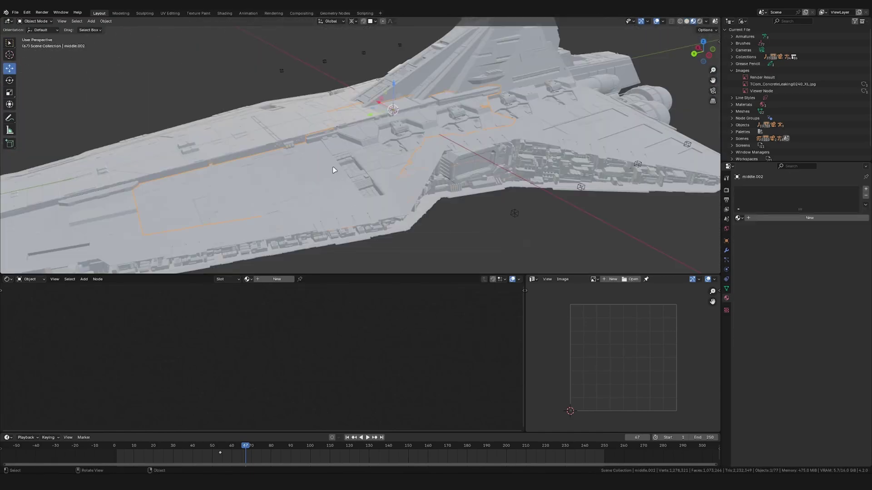
middle_click_drag(337, 172, 391, 169)
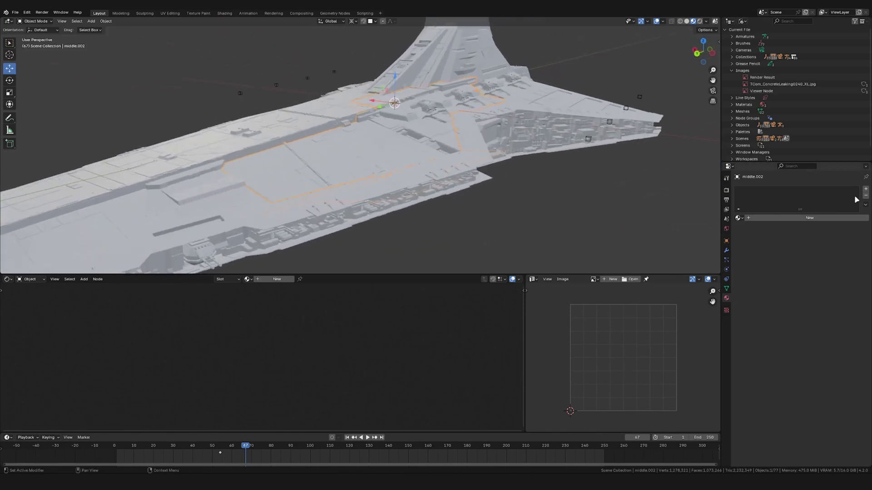
left_click(828, 218)
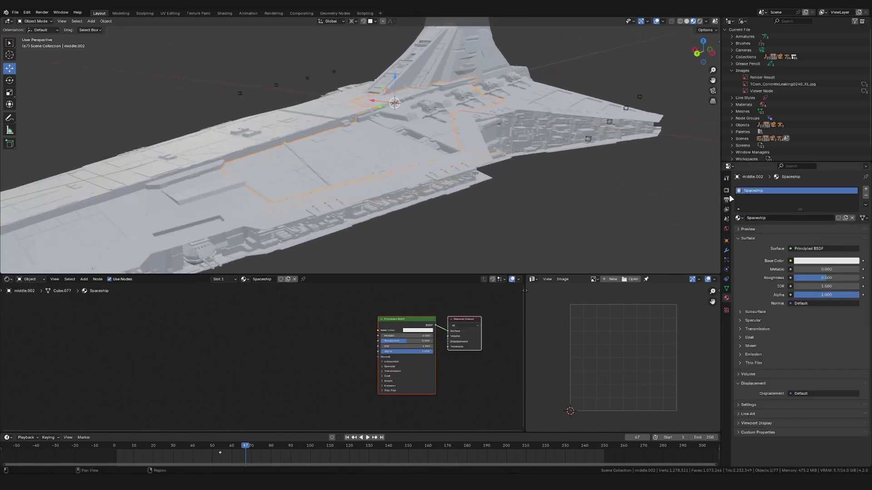
Add an Image Texture node to the Spaceship material and connect its Color output to the Principled BSDF's Base Color.
left_click(248, 412)
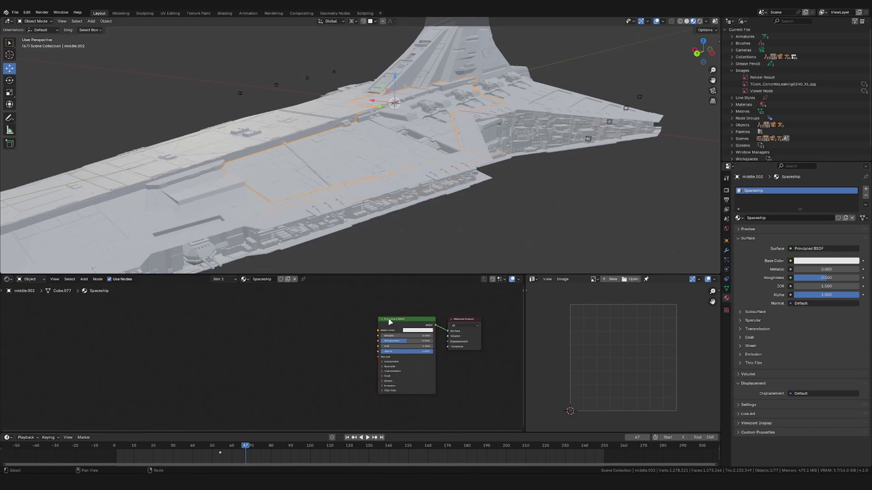
middle_click_drag(279, 325, 285, 327)
key("shift+a")
left_click(247, 331)
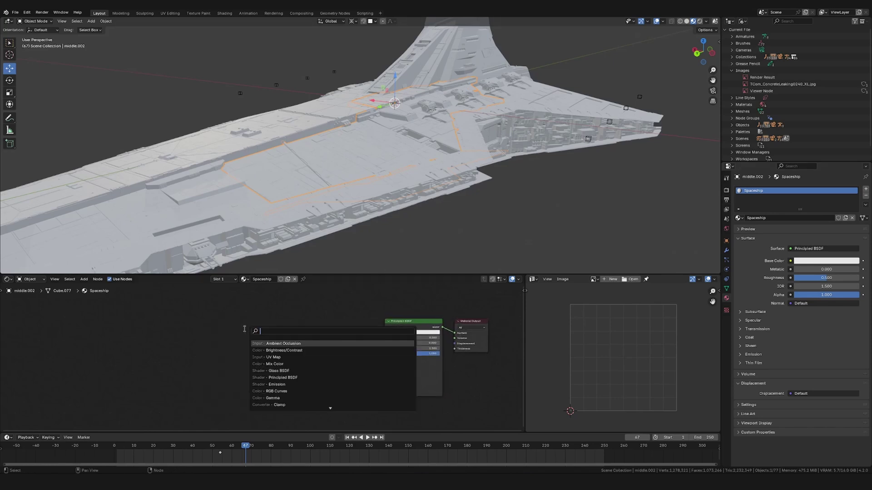
type("Image")
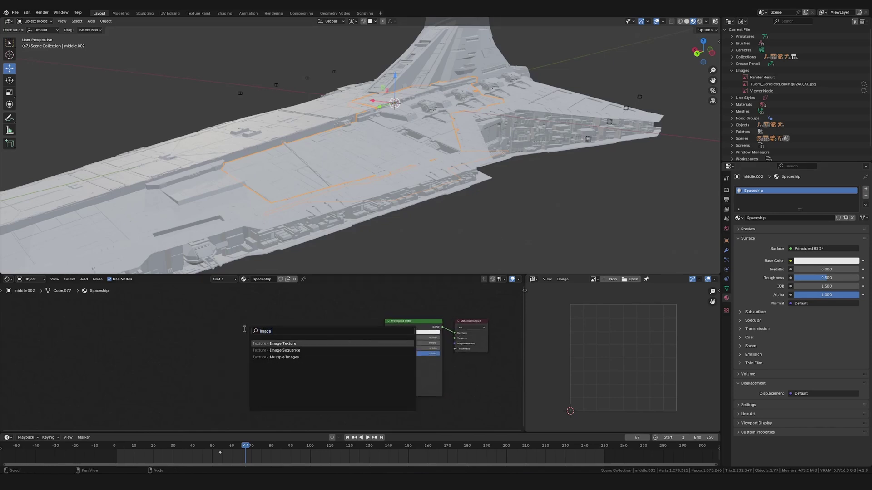
key("Return")
left_click(310, 340)
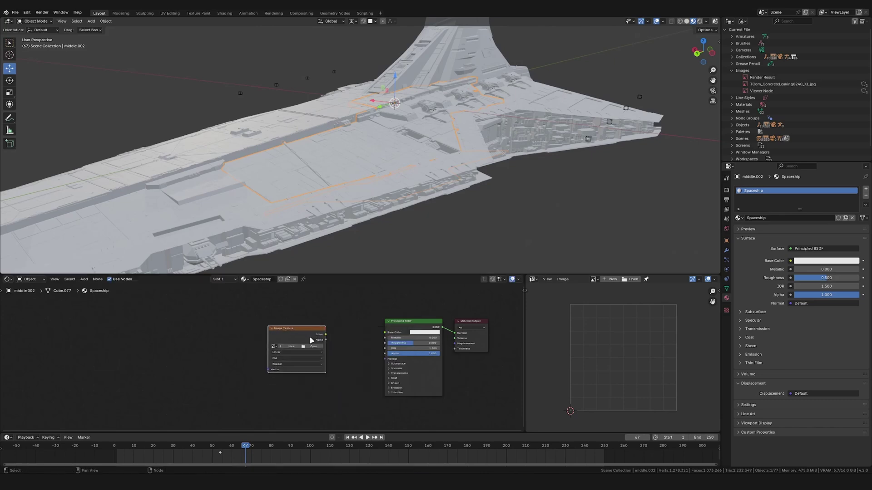
left_click_drag(326, 336, 386, 334)
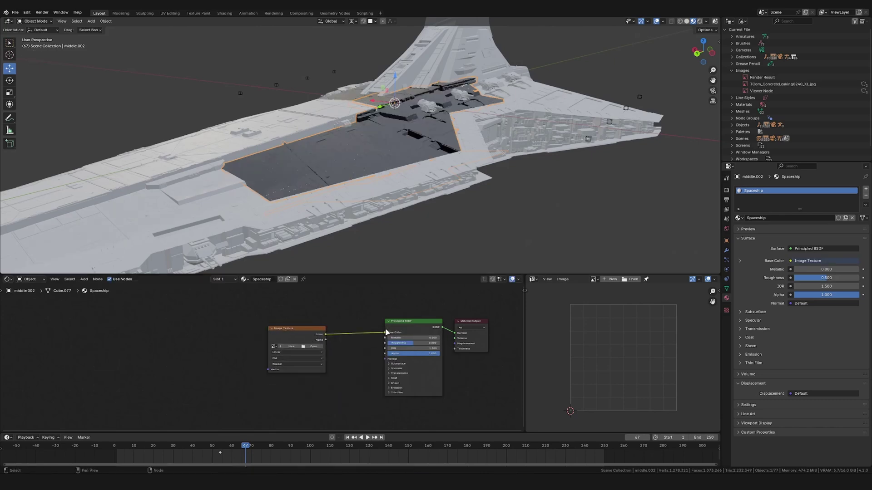
Add a UV Map node and connect its UV output to the Image Texture node's Vector input.
middle_click_drag(351, 163, 309, 198)
scroll(303, 322, "up", 1)
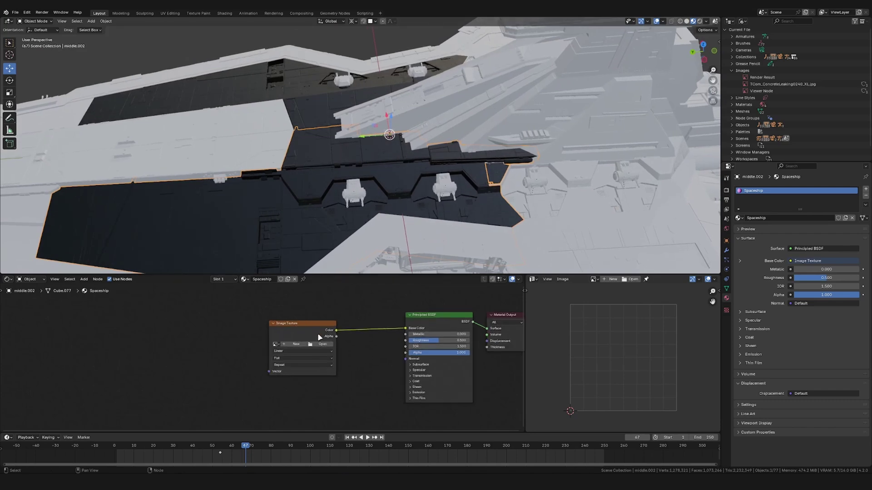
middle_click_drag(222, 205, 253, 331)
key("shift+a")
left_click(224, 318)
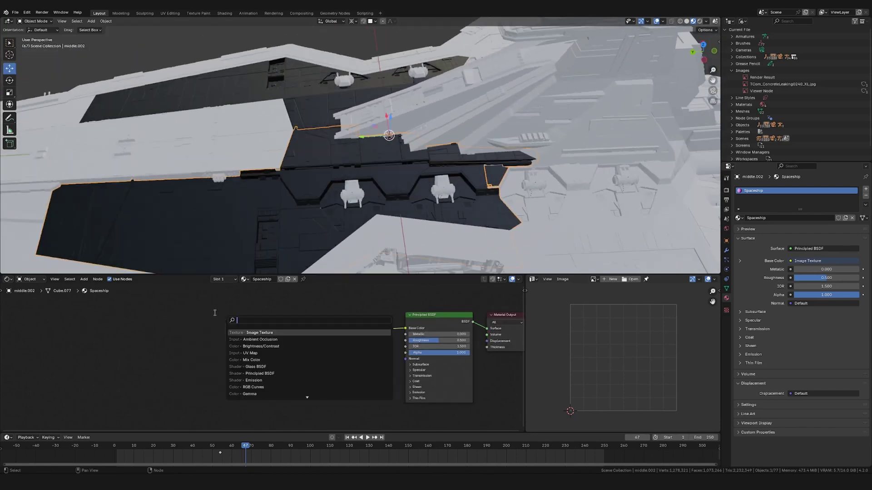
type("uv")
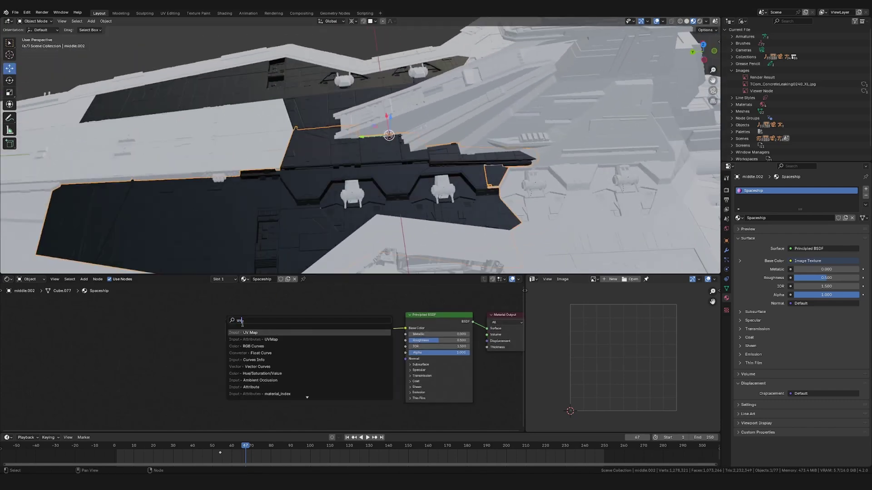
left_click(250, 333)
left_click(186, 345)
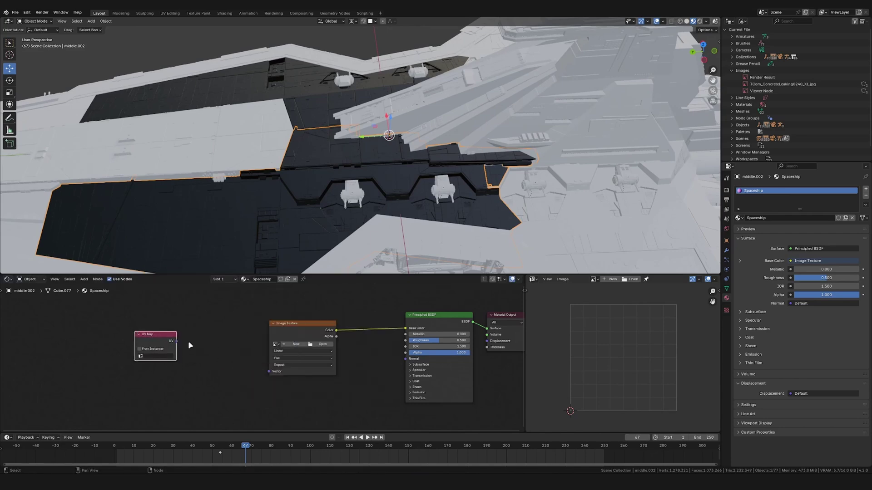
left_click_drag(177, 343, 269, 372)
Set the UV Map node to UVMap and load TCom_ConcreteLeaking0240_XL.jpg into the Image Texture node.
left_click(159, 357)
left_click(157, 366)
left_click(321, 344)
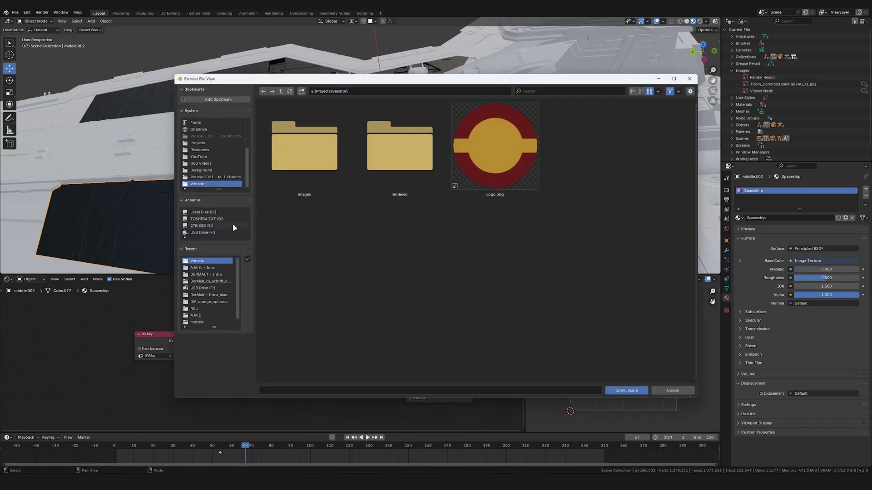
left_click(218, 226)
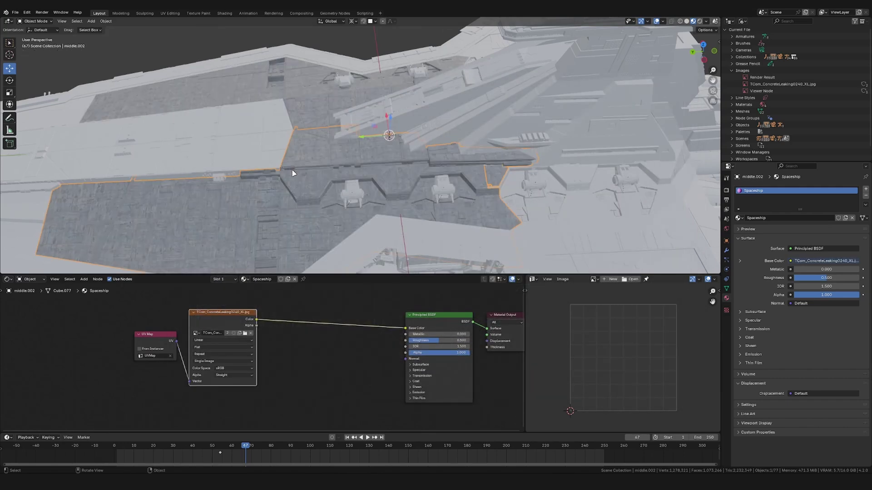
Examine the leaking concrete image at full size, looking closely at its rust stains, seams, holes and surface variation.
key("ctrl+space")
scroll(469, 284, "down", 4)
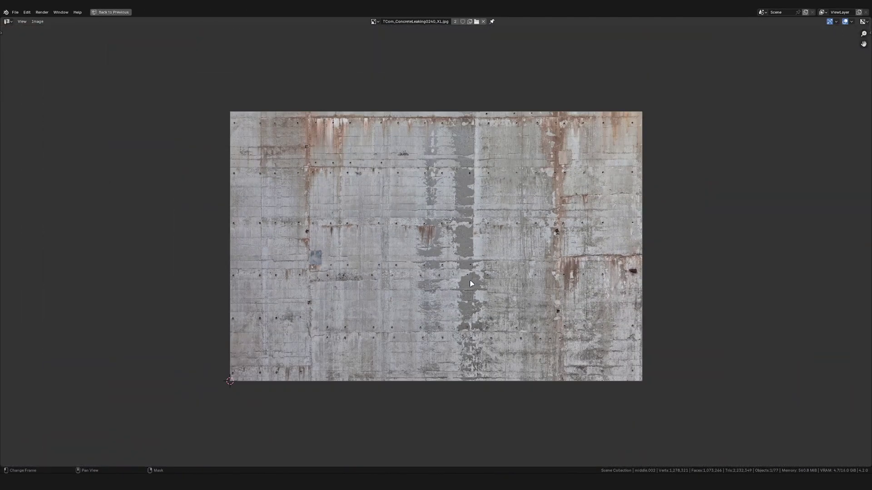
scroll(426, 242, "up", 1)
middle_click_drag(351, 194, 449, 272)
scroll(434, 245, "up", 3)
middle_click_drag(328, 187, 434, 254)
scroll(434, 253, "up", 4)
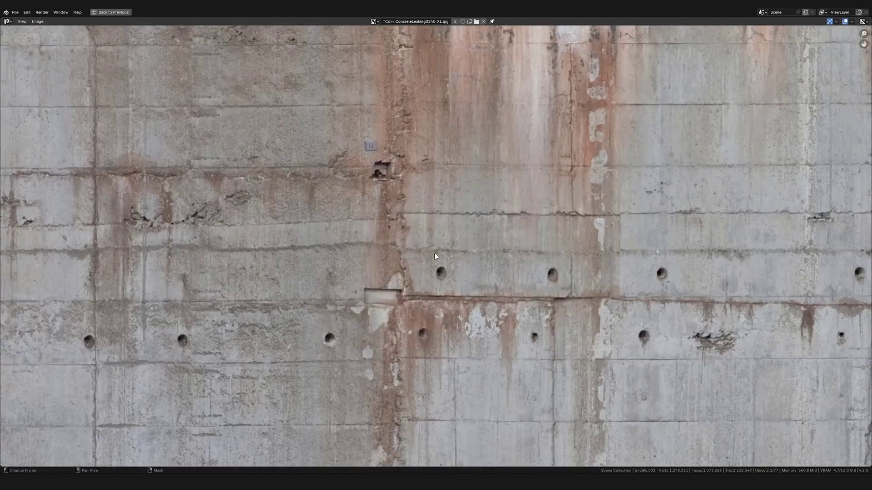
scroll(434, 254, "down", 2)
middle_click_drag(627, 268, 288, 237)
scroll(346, 255, "down", 2)
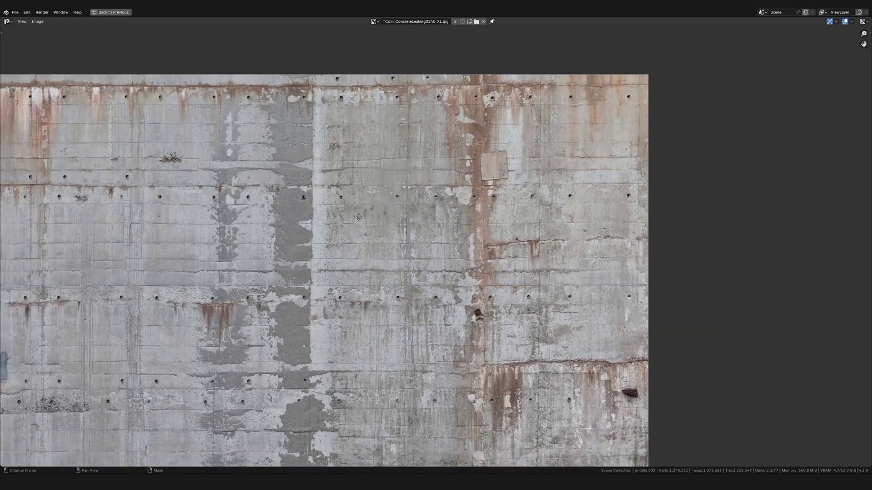
middle_click_drag(347, 254, 350, 218)
scroll(417, 227, "up", 4)
scroll(433, 245, "down", 6)
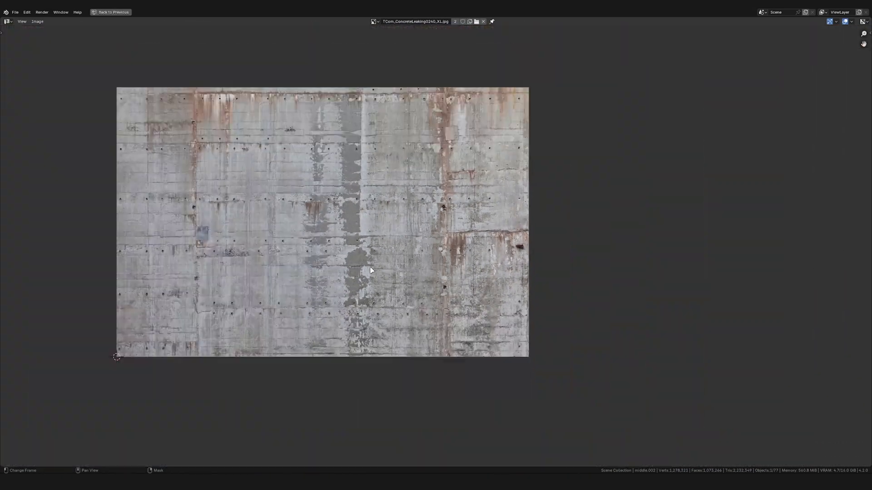
middle_click_drag(307, 297, 403, 249)
scroll(403, 249, "up", 4)
middle_click_drag(323, 257, 485, 258)
scroll(486, 258, "up", 1)
scroll(464, 263, "down", 5)
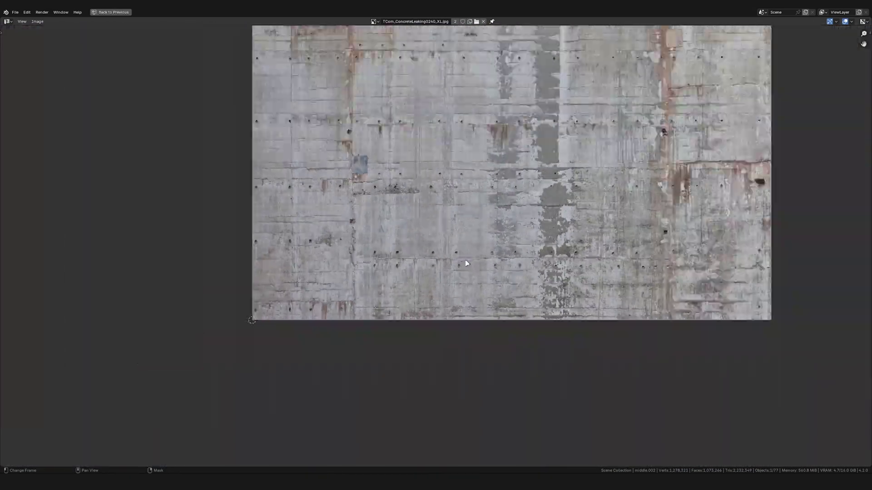
key("ctrl+space")
middle_click_drag(422, 253, 409, 160)
key("Tab")
key("a")
key("ctrl+space")
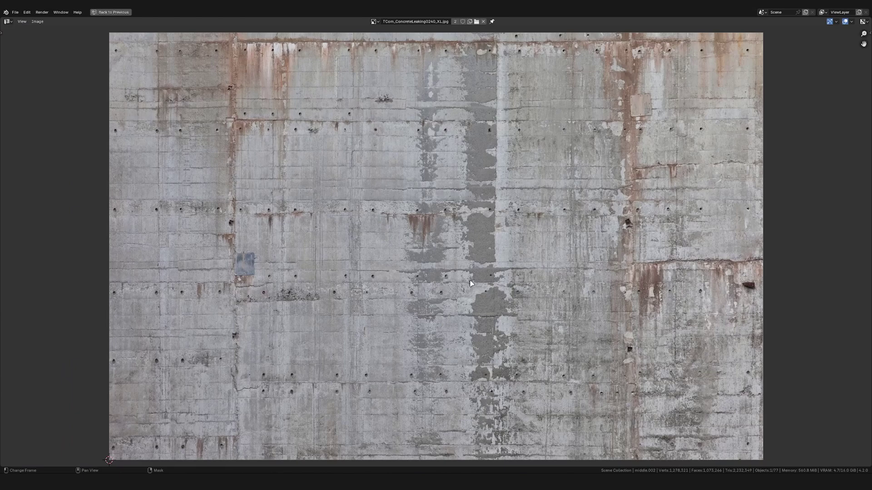
key("ctrl+space")
key("Tab")
Select the entire mesh of the middle hull plate and unwrap it with Cube Projection.
middle_click_drag(388, 189, 314, 165)
key("Tab")
key("a")
key("Home")
scroll(638, 339, "up", 3)
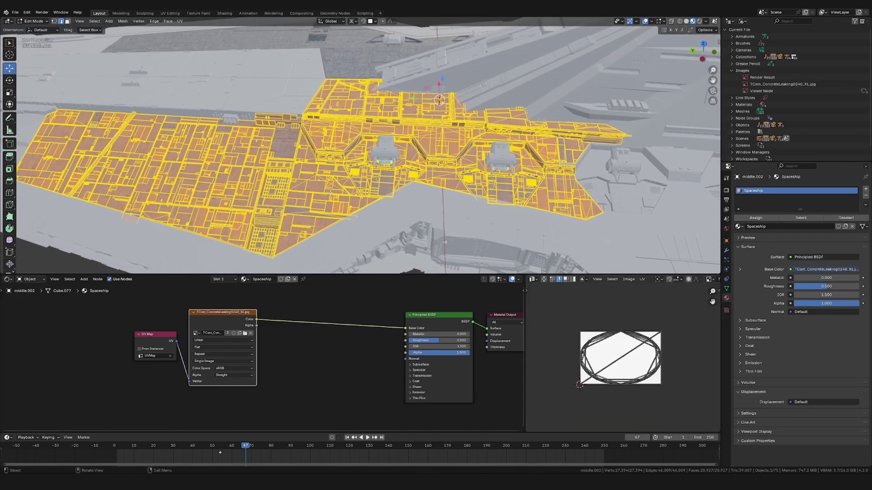
key("u")
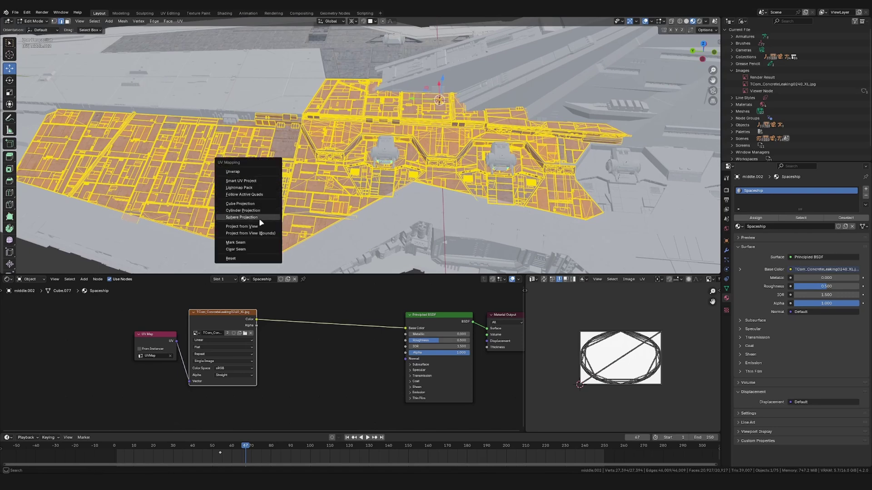
left_click(253, 204)
key("Tab")
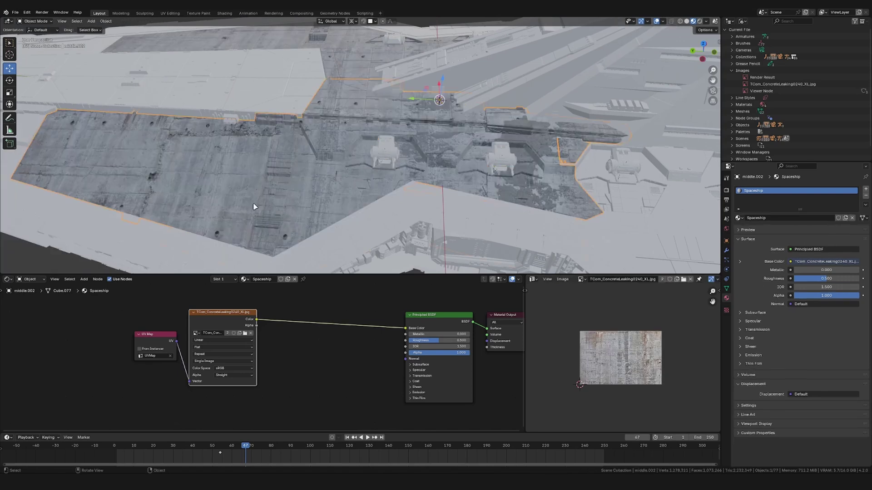
Select all UVs of the hull plate and scale them up to about twice their size over the concrete image.
middle_click_drag(300, 181, 261, 197)
middle_click_drag(354, 177, 388, 182)
key("Tab")
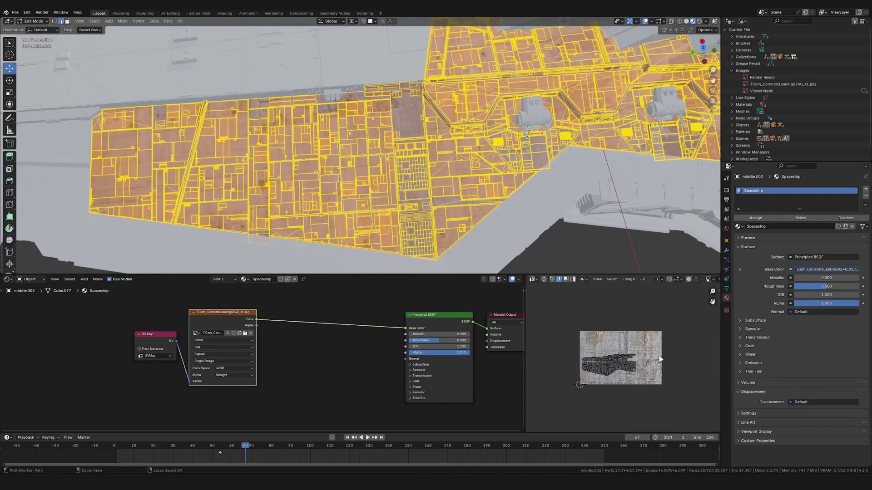
scroll(635, 356, "up", 4)
key("a")
scroll(626, 366, "up", 2)
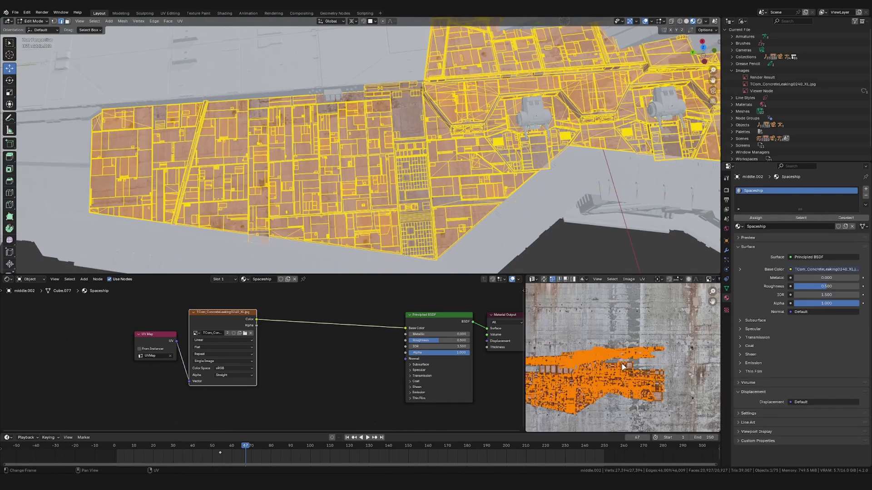
scroll(623, 367, "down", 3)
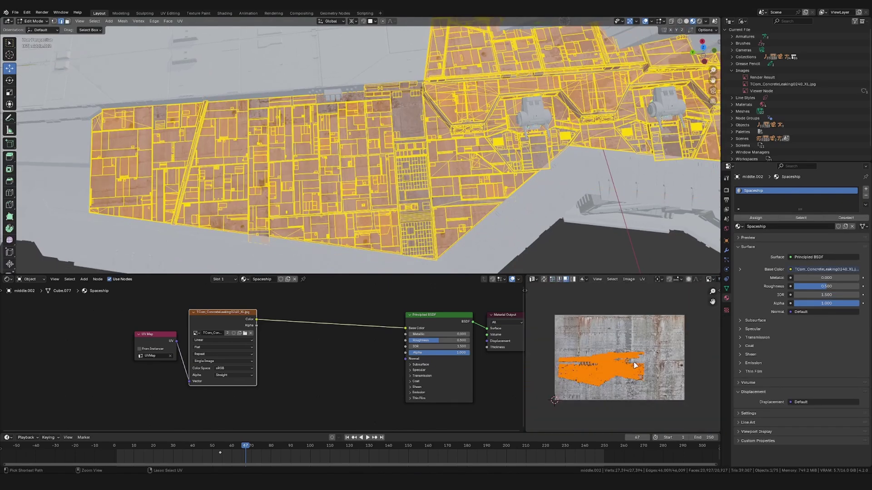
key("ctrl+space")
scroll(455, 255, "up", 1)
key("s")
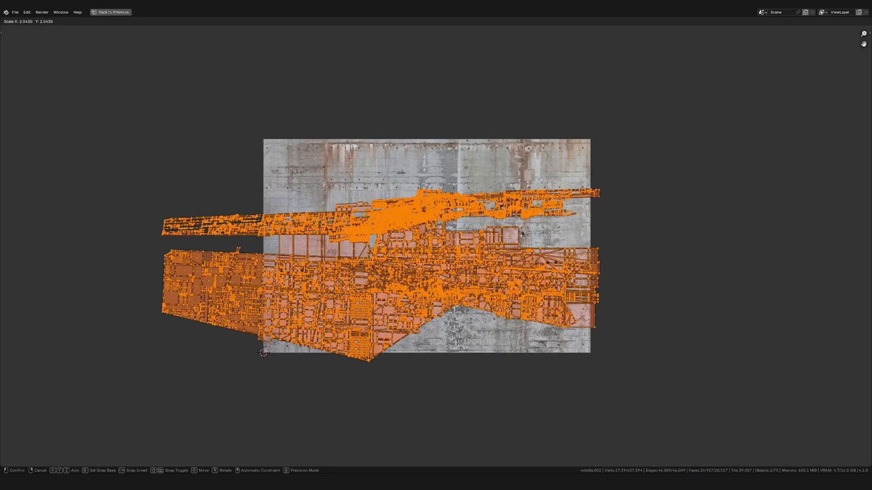
left_click(568, 262)
Reposition the hull plate's UVs over the concrete image, enlarge them further, and check the texture on the model.
key("g")
left_click(607, 234)
key("s")
left_click(667, 227)
key("g")
left_click(655, 226)
key("ctrl+space")
key("Tab")
scroll(425, 169, "down", 1)
key("Tab")
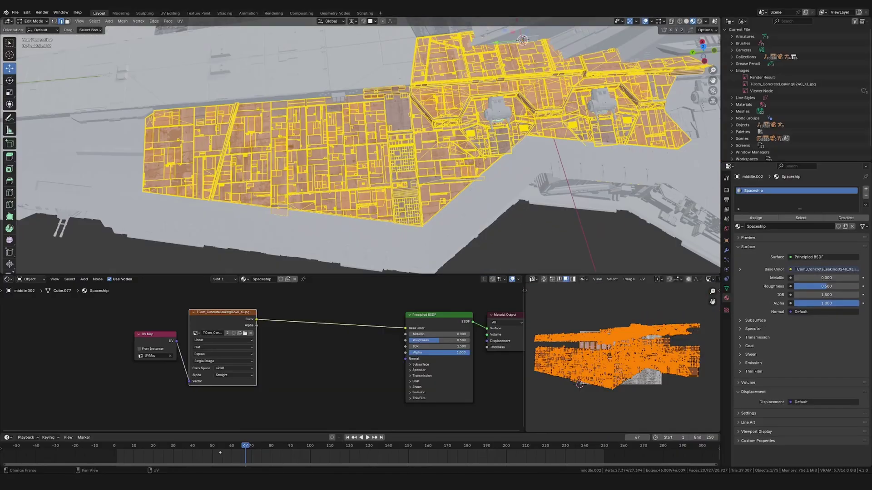
Rotate and shift the hull plate's UVs, scale them up by about 1.06, and check the texture on the model.
key("r")
left_click(696, 336)
key("g")
left_click(676, 334)
key("s")
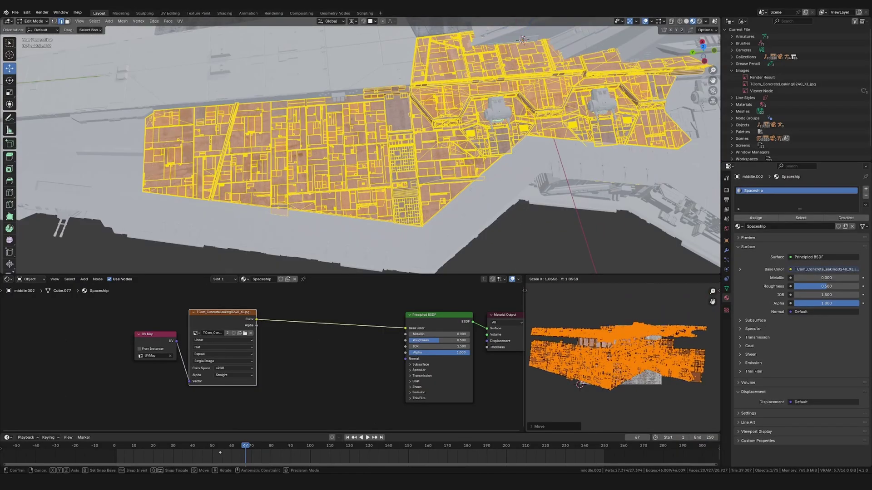
left_click(683, 331)
key("Tab")
key("Tab")
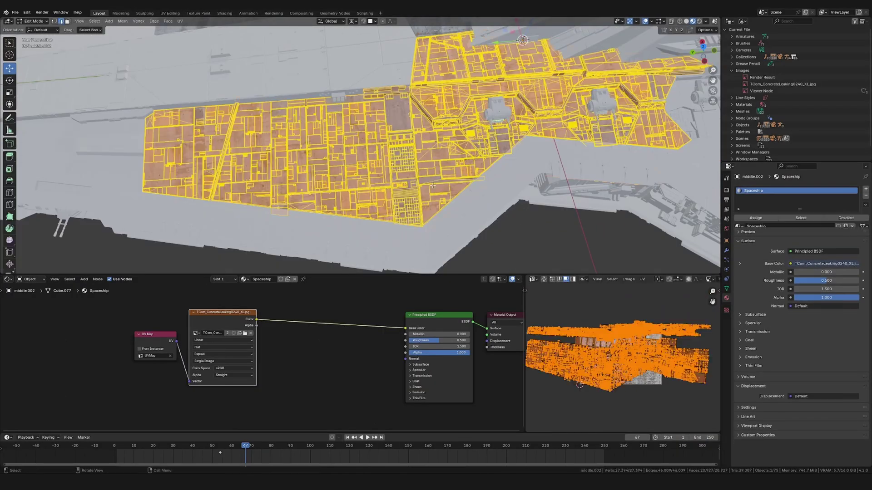
Rotate the hull plate's UVs by about -6.7 degrees, shift them over the concrete image, and fine-tune their rotation.
key("r")
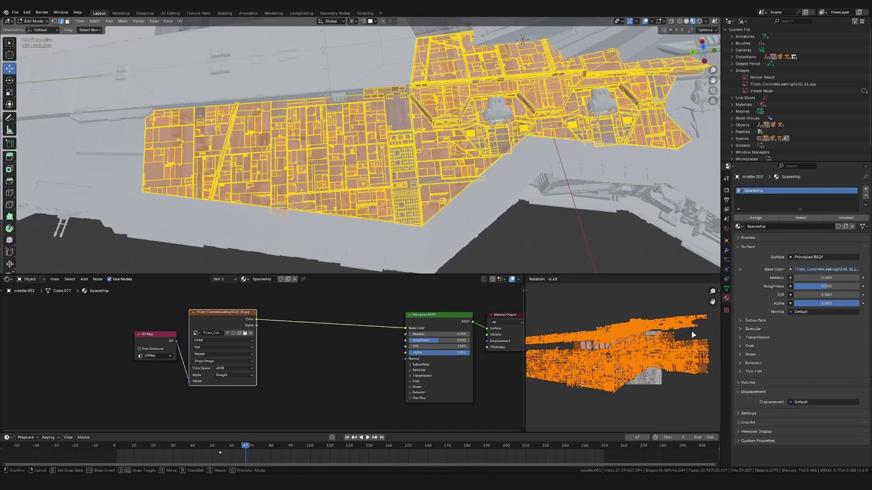
left_click(694, 335)
key("g")
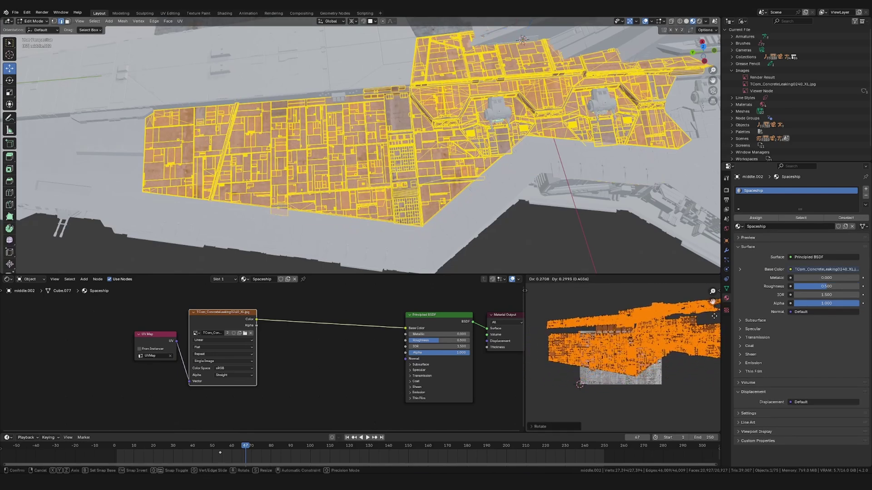
left_click(715, 317)
key("r")
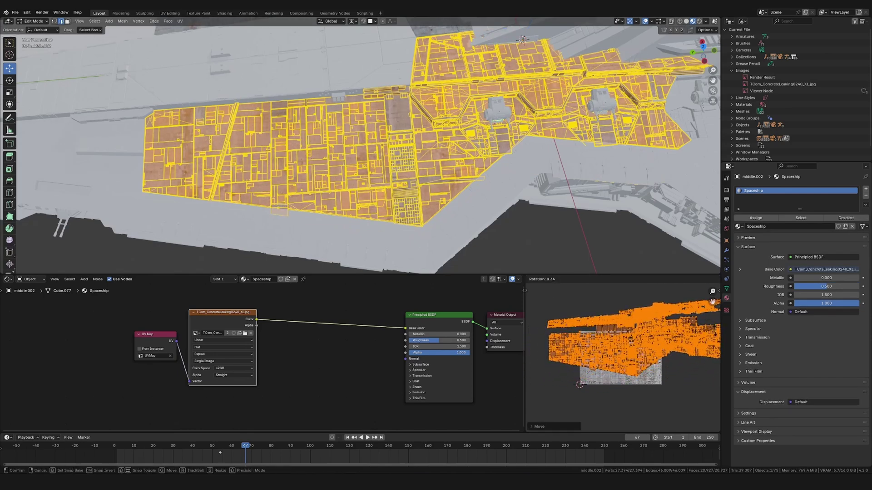
left_click(708, 341)
Check the texture on the model, rescale the hull plate's UVs and reposition them over the concrete image.
key("Tab")
middle_click_drag(431, 195, 458, 182)
key("Tab")
key("s")
left_click(680, 332)
key("g")
left_click(664, 329)
Leave mesh editing, switch the viewport to rendered shading and inspect the textured hull plate from several angles.
key("Tab")
scroll(350, 129, "down", 6)
mouse_move(350, 129)
middle_mouse_down()
mouse_move(432, 129)
mouse_move(408, 129)
mouse_move(412, 158)
mouse_move(418, 152)
mouse_move(308, 190)
mouse_move(407, 124)
mouse_move(471, 112)
mouse_move(477, 98)
mouse_move(513, 99)
mouse_move(468, 102)
middle_mouse_up()
left_click(700, 22)
scroll(297, 170, "down", 3)
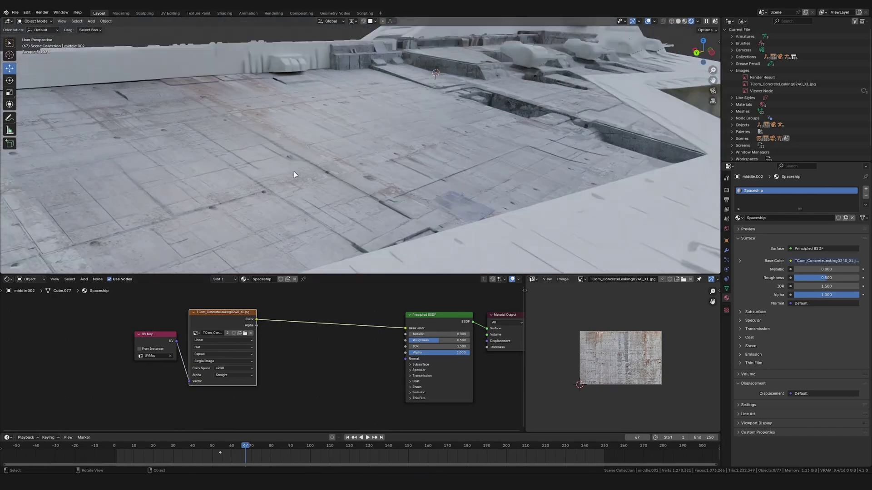
mouse_move(296, 175)
middle_mouse_down()
mouse_move(307, 172)
mouse_move(299, 170)
middle_mouse_up()
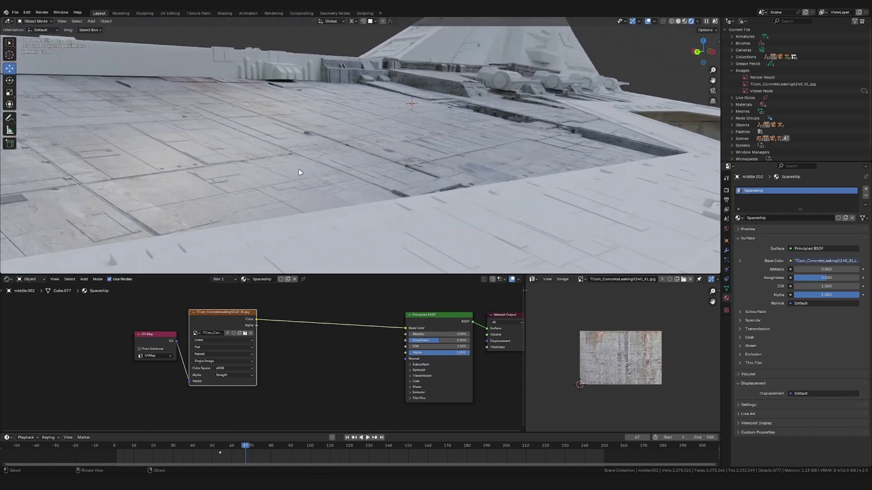
scroll(305, 187, "down", 5)
middle_click_drag(339, 114, 372, 136)
Darken the world background colour to nearly black, about 0.02 in value, and light the rendered viewport with the scene world.
left_click(727, 229)
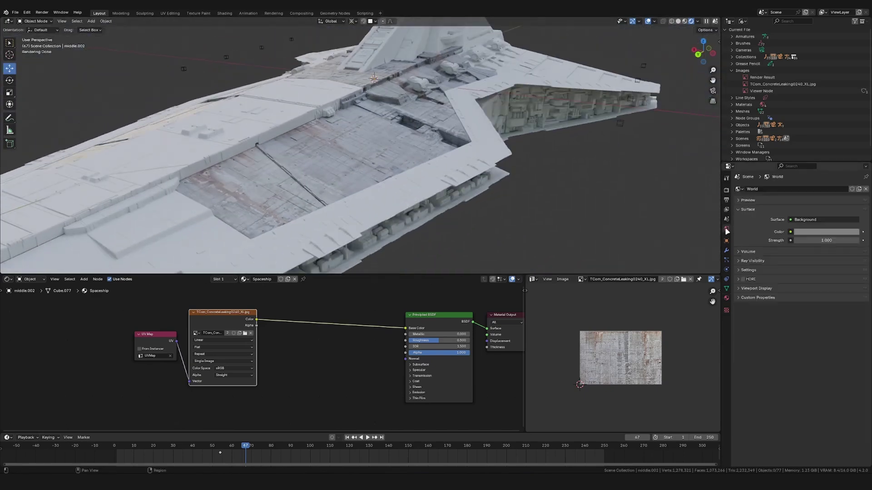
left_click(820, 232)
left_click(854, 176)
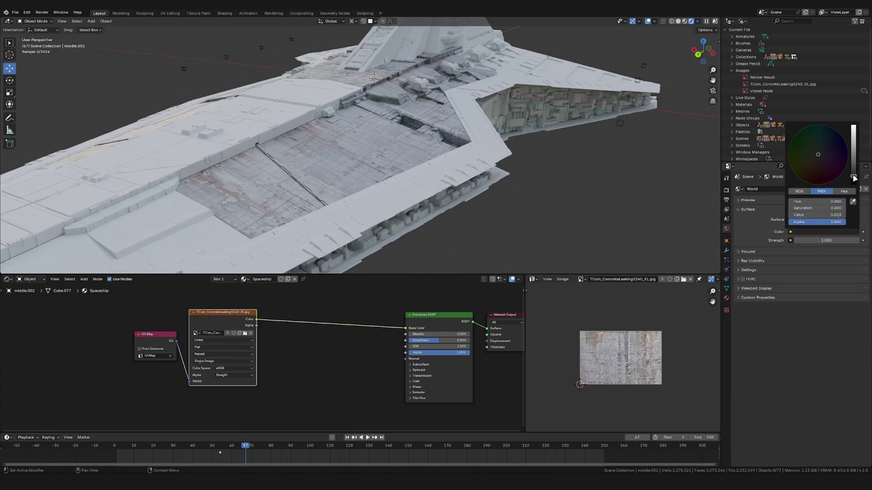
left_click(698, 21)
left_click(665, 85)
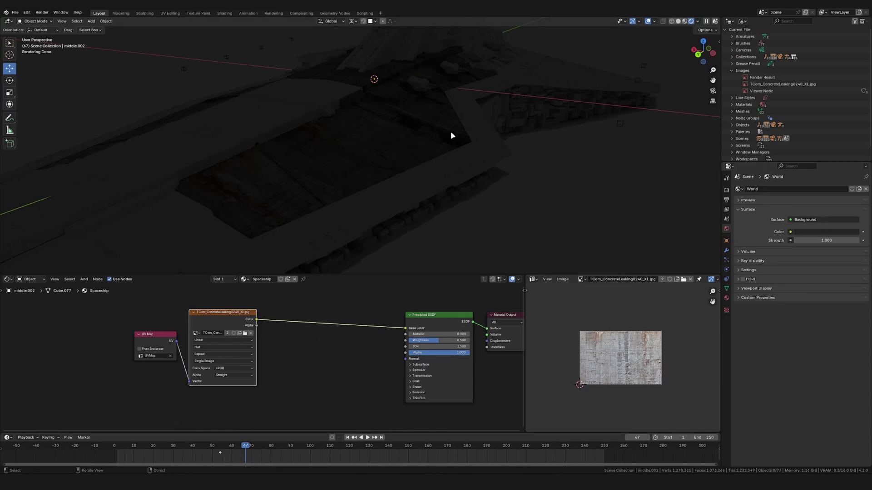
middle_click_drag(466, 139, 686, 187)
left_click(851, 233)
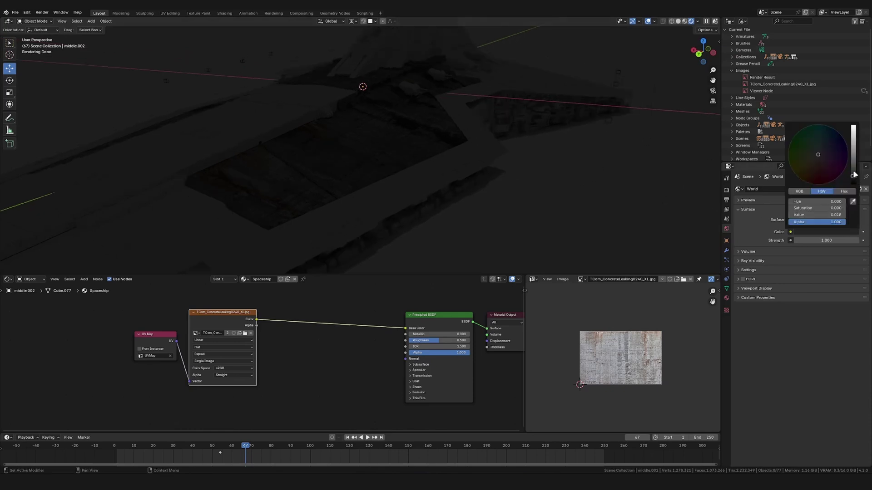
left_click_drag(853, 176, 855, 174)
Add a Sun light, move it above the spaceship and raise its strength to 12.
scroll(364, 163, "down", 1)
middle_click_drag(367, 165, 347, 173)
key("shift+a")
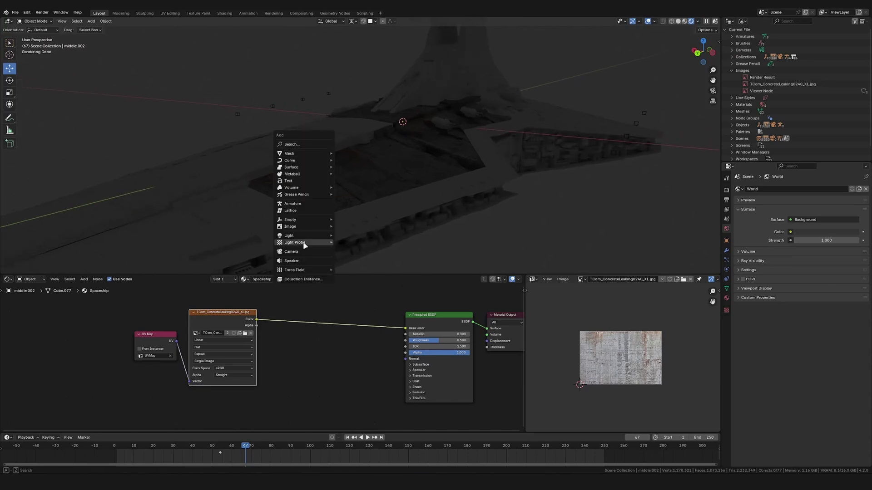
left_click(359, 246)
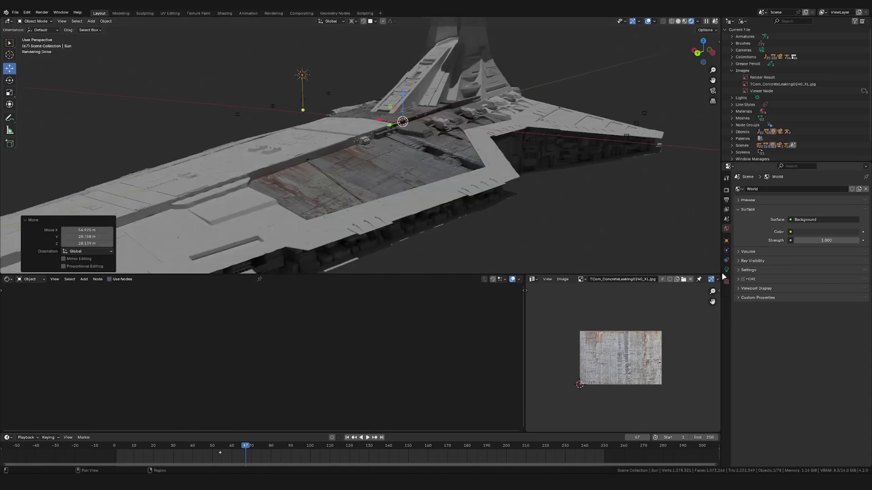
left_click(725, 271)
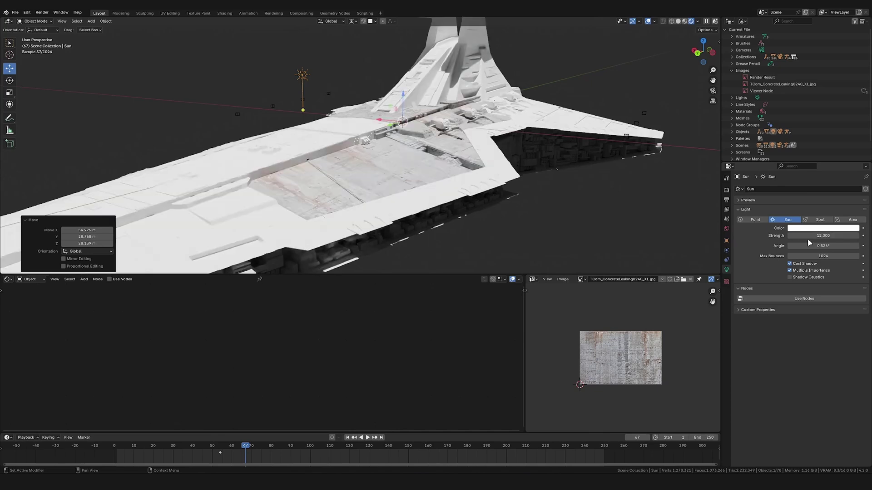
Change the pivot point and rotate the sun freely and about the global Z axis so its light rakes low across the hull.
key("period")
left_click(347, 88)
key("r")
key("r")
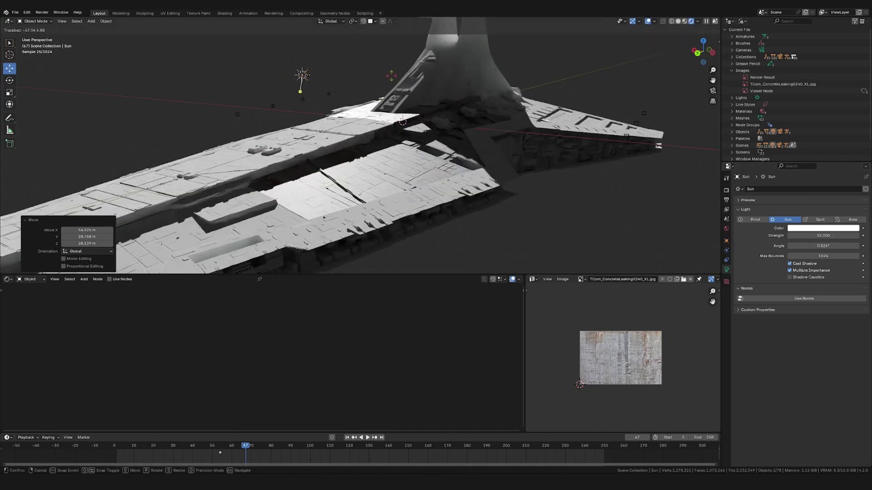
left_click(391, 75)
key("r")
key("z")
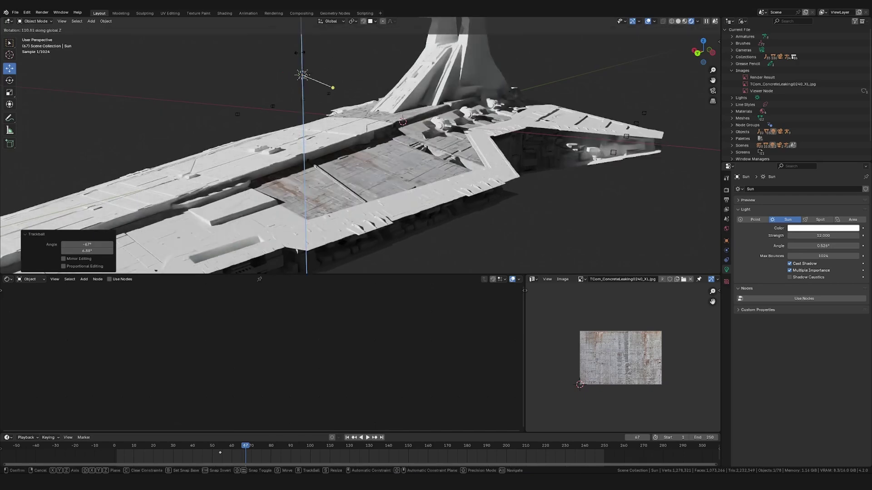
left_click(319, 54)
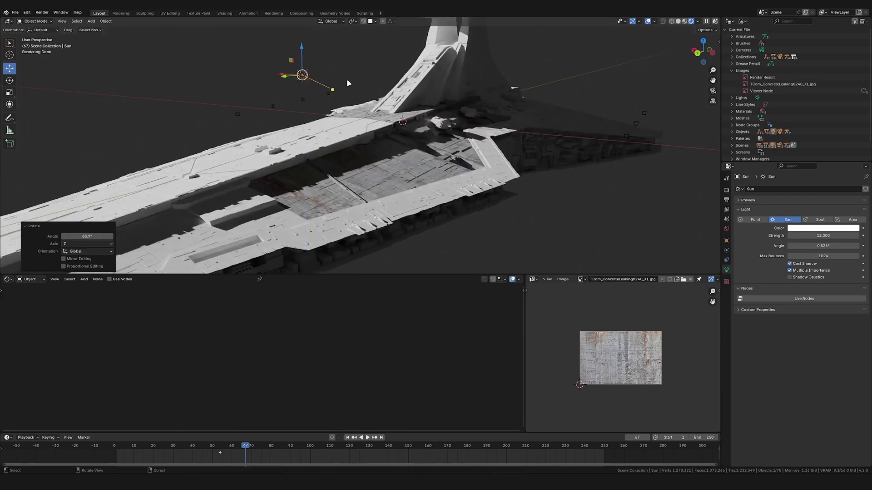
left_click(347, 80)
Set the middle hull plate material's roughness to 0.786 and its specular IOR Level to 0, checking the reflections up close.
middle_click_drag(347, 80, 347, 118)
scroll(356, 103, "up", 6)
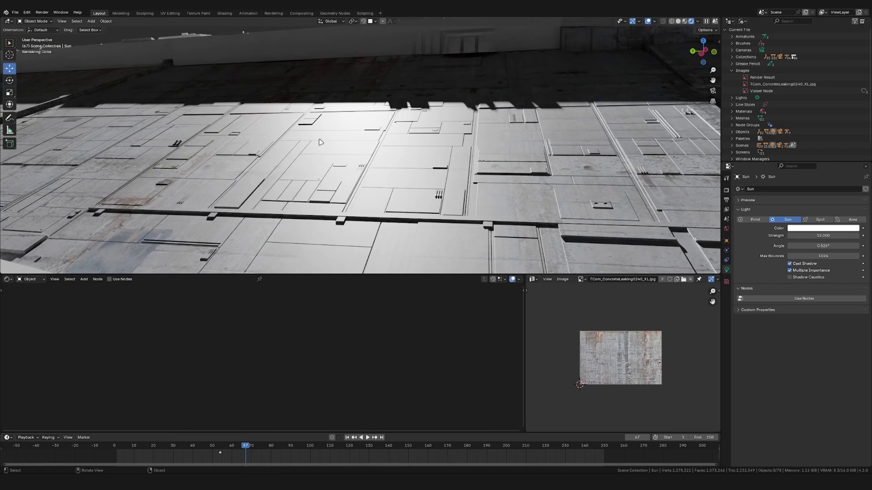
left_click(263, 182)
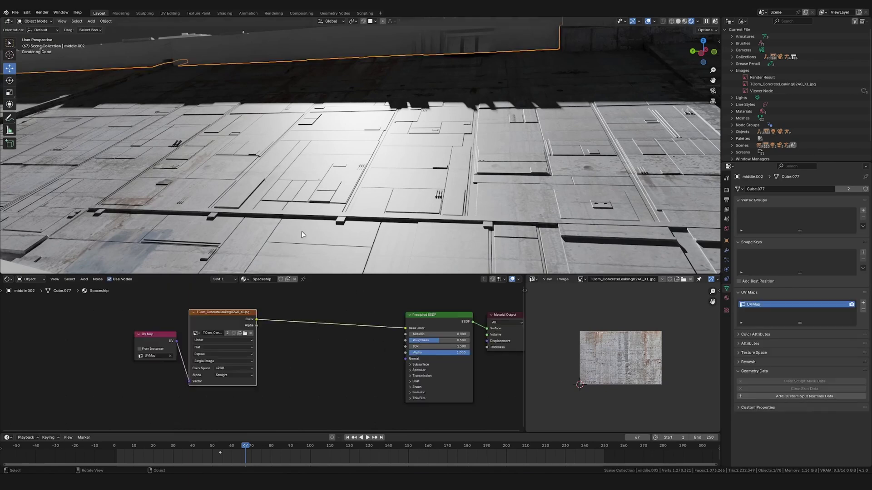
scroll(453, 360, "up", 1)
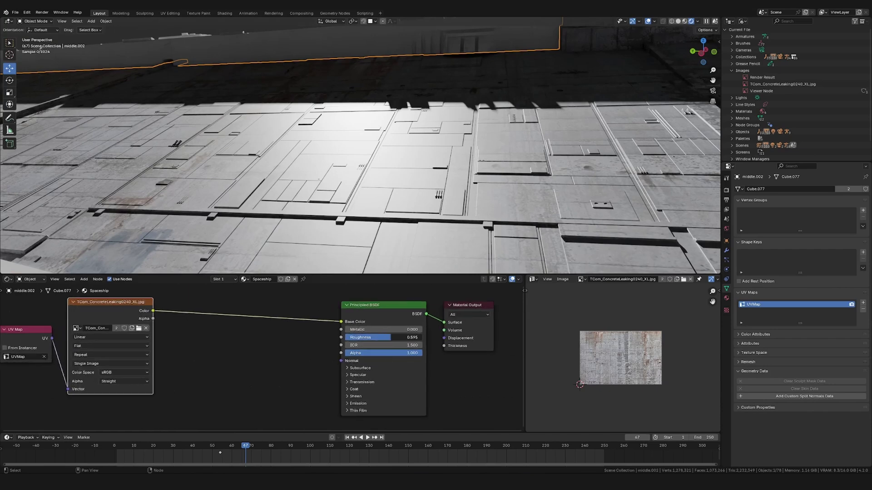
left_click_drag(393, 337, 405, 338)
scroll(503, 145, "up", 2)
middle_click_drag(503, 144, 496, 138)
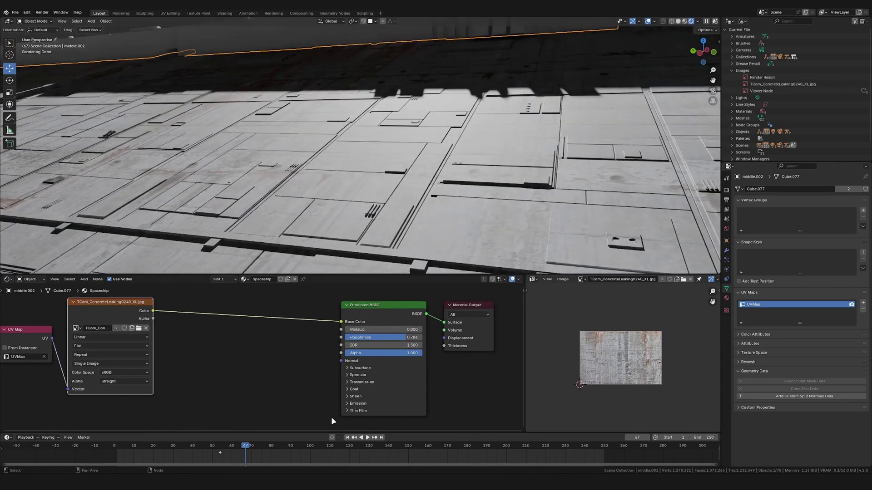
left_click(357, 375)
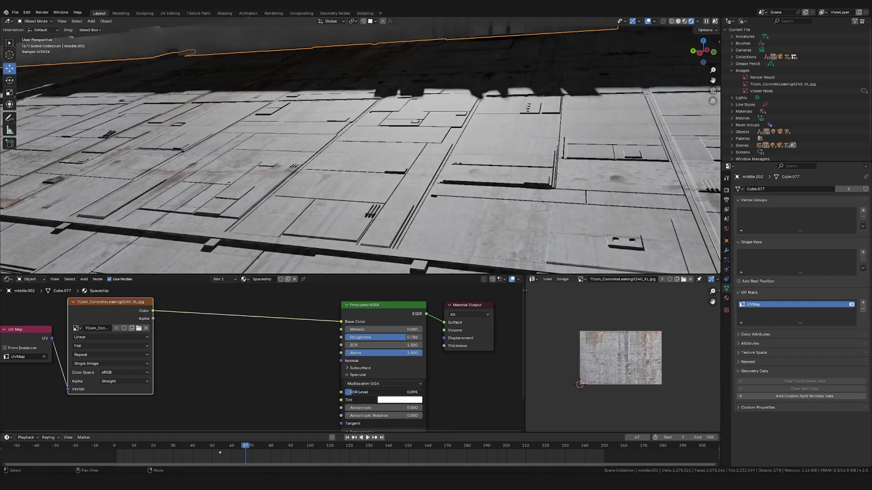
middle_click_drag(318, 239, 317, 196)
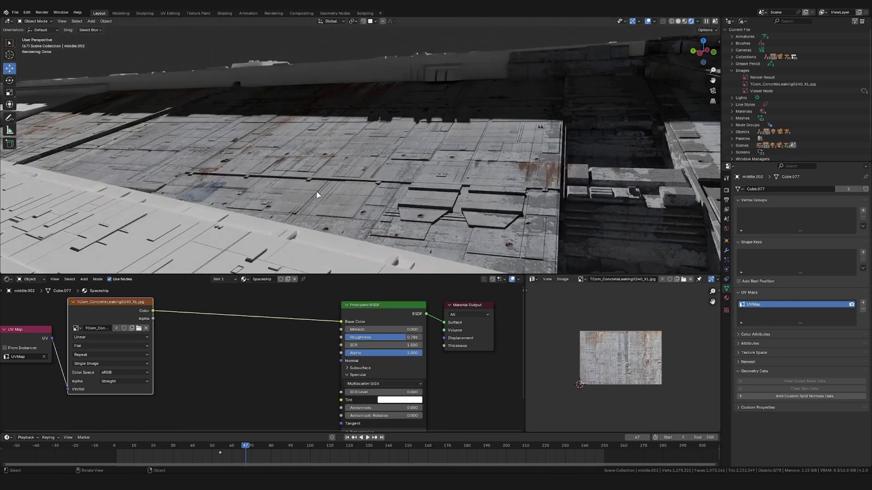
Add a Color Ramp node, feed it the concrete image's colour and connect its Color output to the shader's specular IOR Level.
middle_click_drag(168, 326, 201, 315)
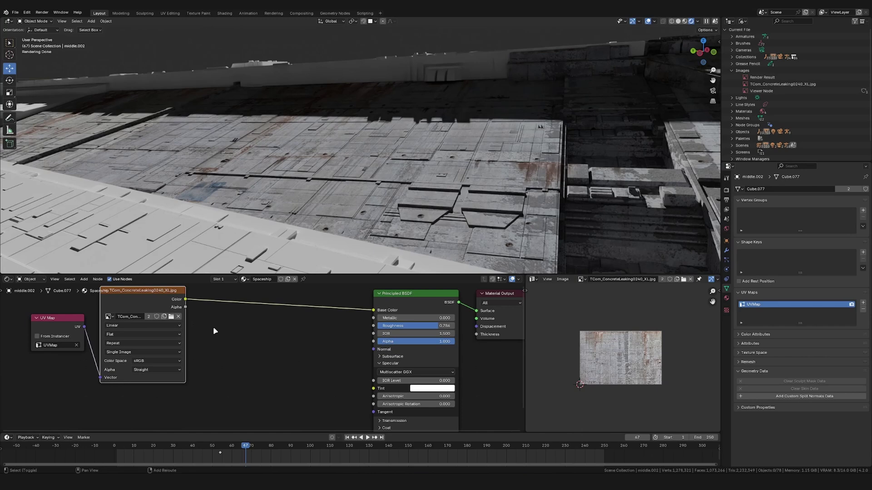
key("shift+a")
left_click(199, 323)
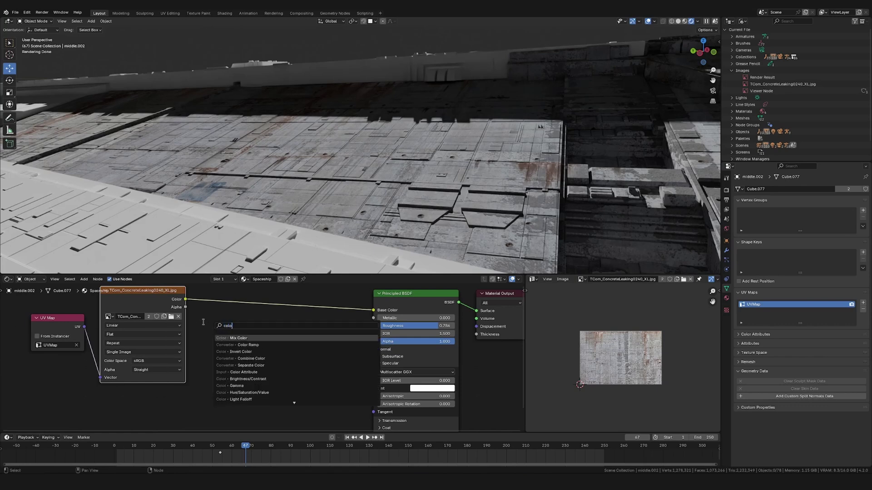
left_click(237, 345)
left_click(216, 333)
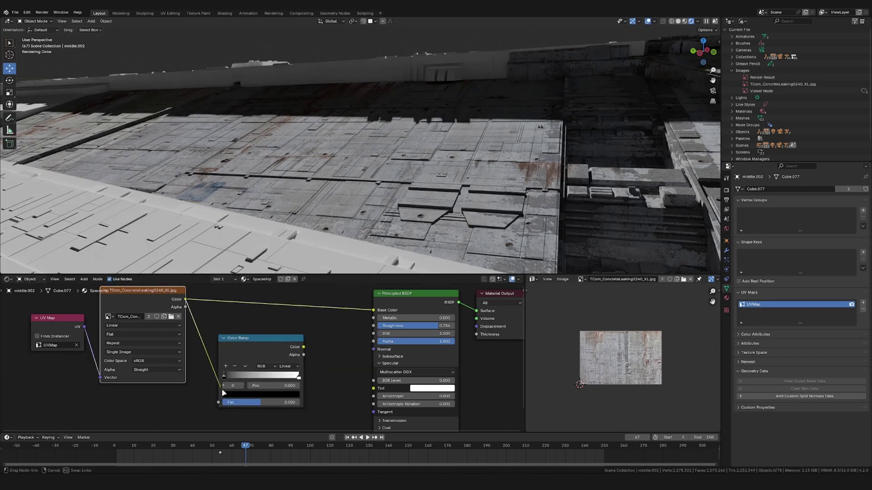
left_click(206, 422)
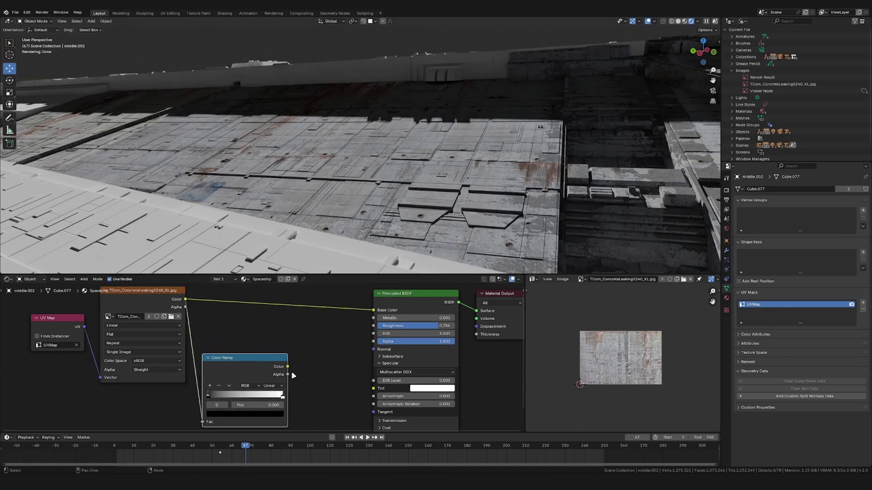
left_click_drag(375, 382, 375, 382)
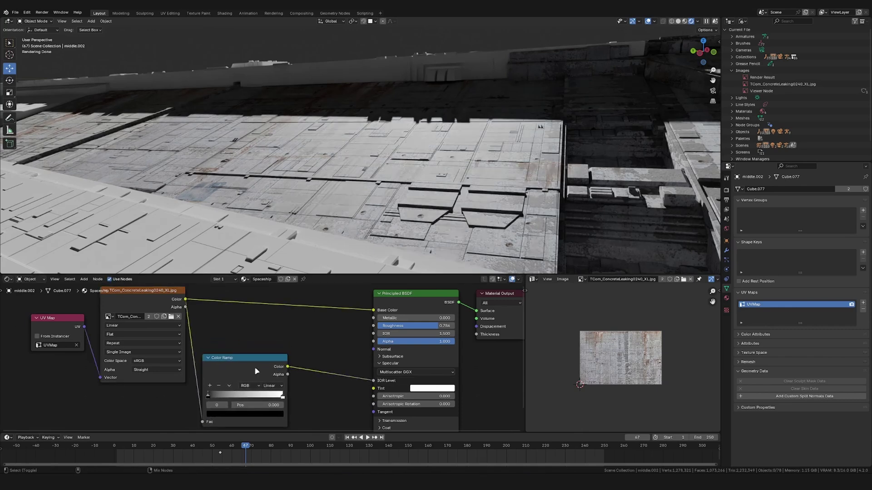
Preview the Color Ramp on the hull, move its black stop to position 0.295, and return to the shader output.
scroll(266, 383, "up", 1)
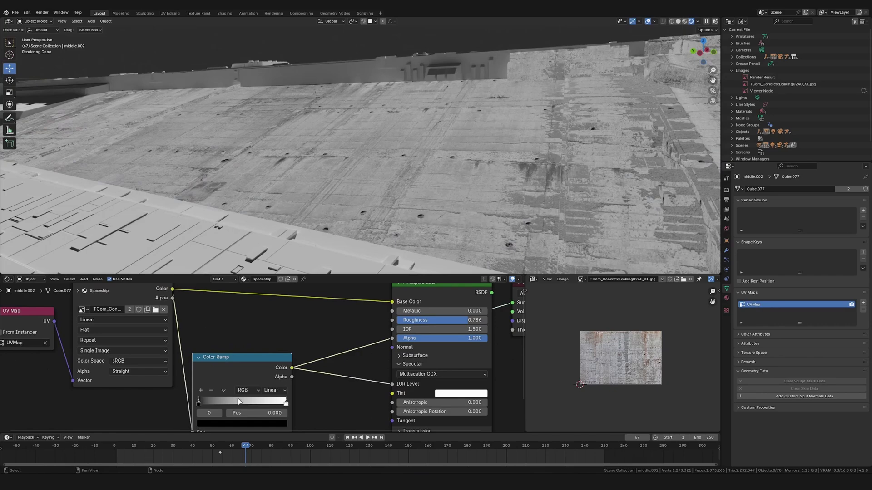
left_click_drag(200, 402, 224, 402)
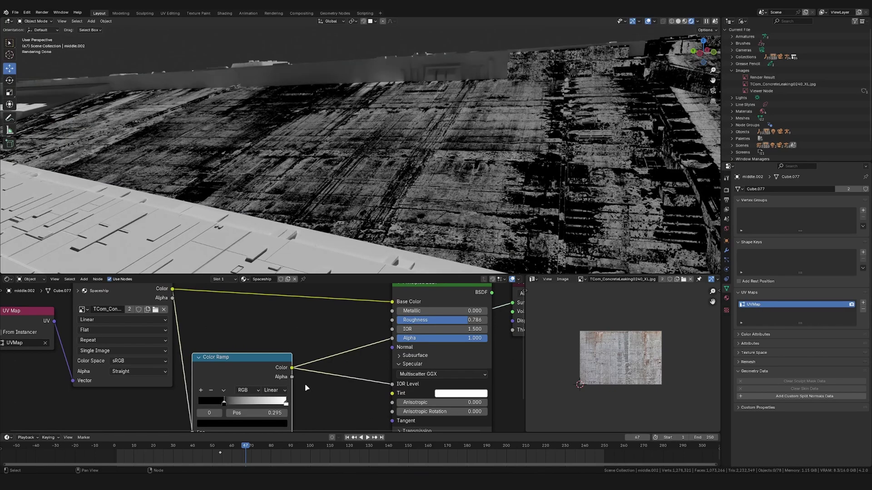
scroll(323, 380, "down", 2)
left_click(388, 305, "ctrl+shift")
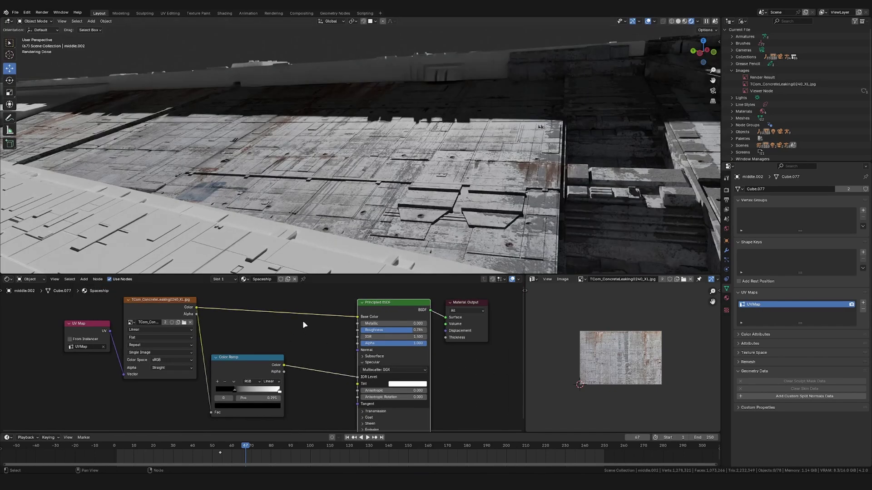
Darken the Color Ramp's white end stop to a very dark grey with a value of 0.046.
scroll(291, 363, "up", 3)
left_click(285, 394)
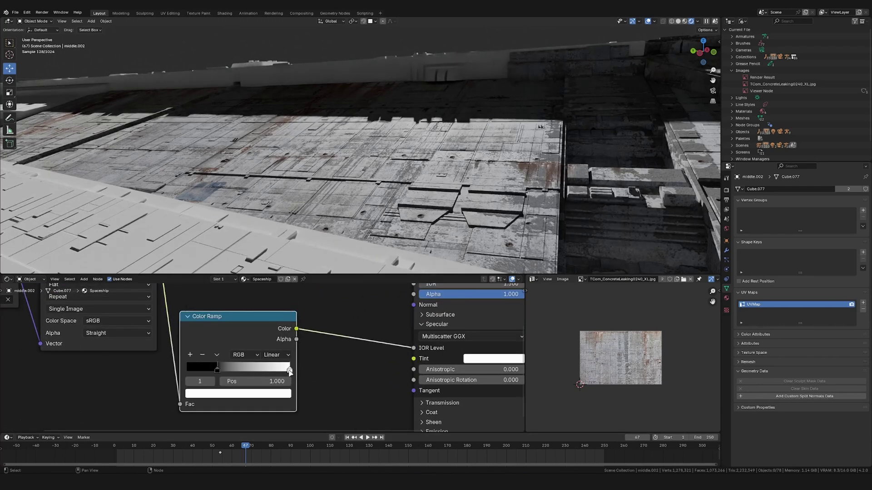
left_click(255, 393)
left_click_drag(282, 259, 283, 325)
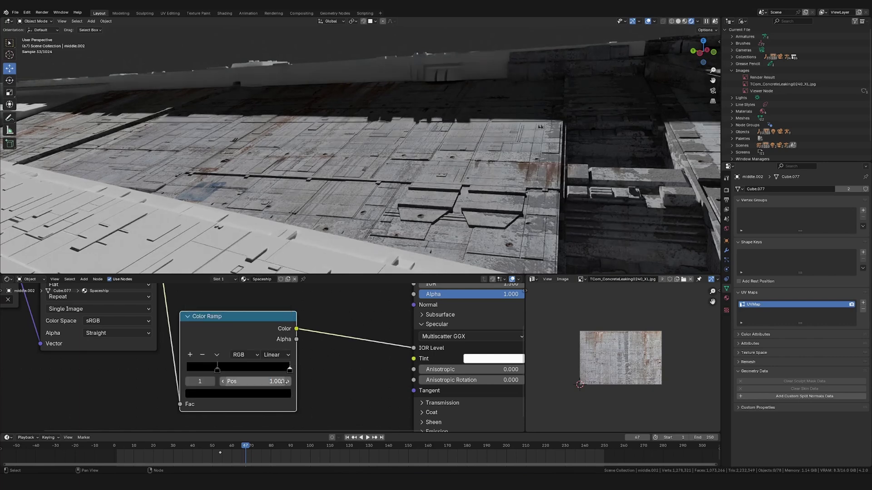
left_click(281, 393)
mouse_move(282, 294)
left_mouse_down()
mouse_move(282, 272)
mouse_move(283, 305)
left_mouse_up()
Lighten the Color Ramp's end stop to a medium grey, set the material's roughness to 1, and check the hull's reflections.
middle_click_drag(345, 191, 479, 157)
left_click(275, 393)
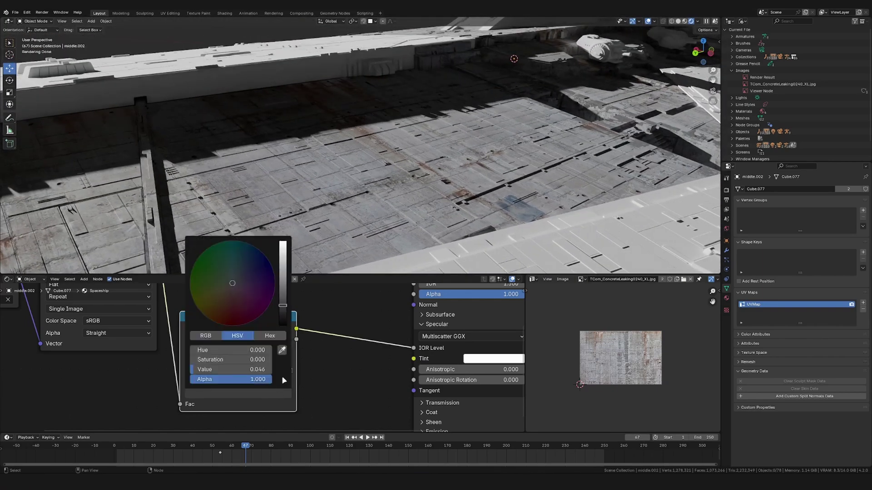
left_click_drag(282, 292, 283, 286)
middle_click_drag(411, 190, 417, 215)
middle_click_drag(469, 162, 391, 157)
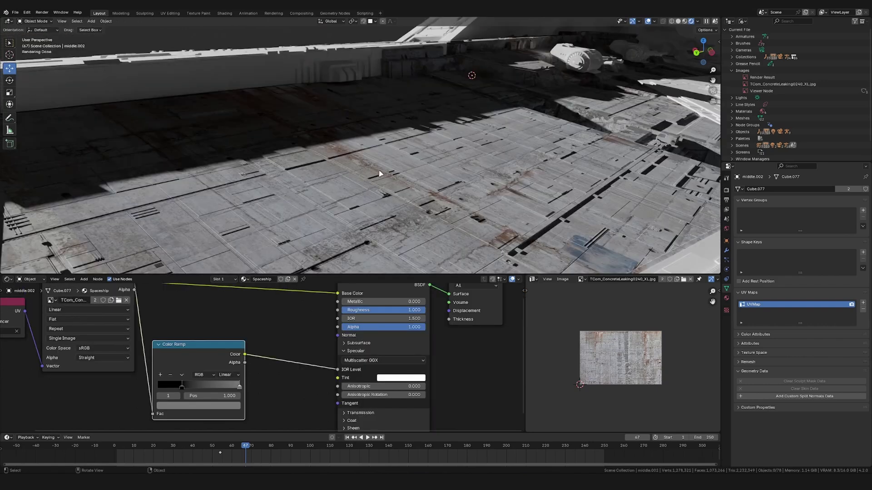
Add an Ambient Occlusion node and insert it between the concrete image's colour and the shader's Base Color.
scroll(222, 369, "down", 3)
middle_click_drag(250, 326, 234, 363)
key("shift+a")
left_click(208, 309)
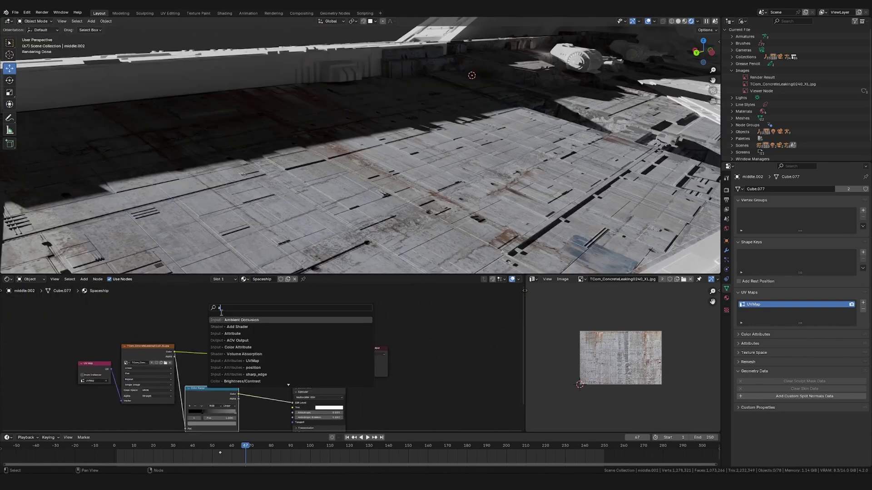
key("Return")
left_click(252, 324)
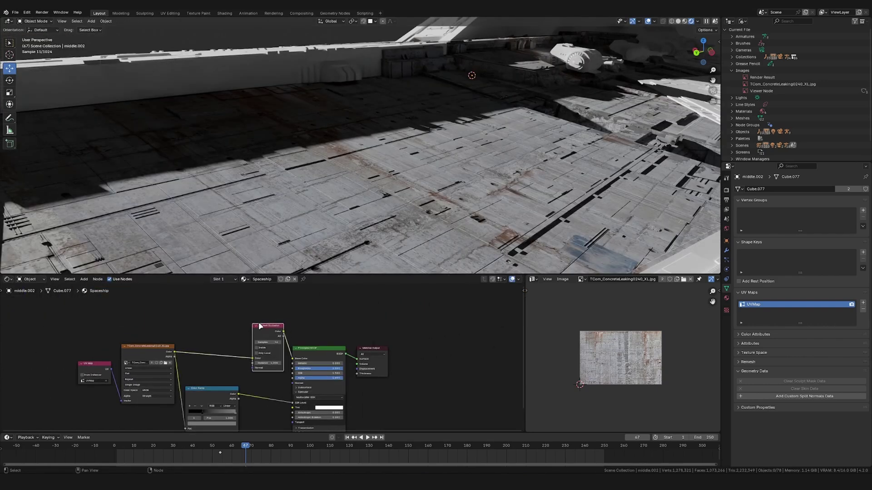
Set the Ambient Occlusion node's distance to 3 and show the render settings.
scroll(263, 349, "up", 4)
double_click(280, 371)
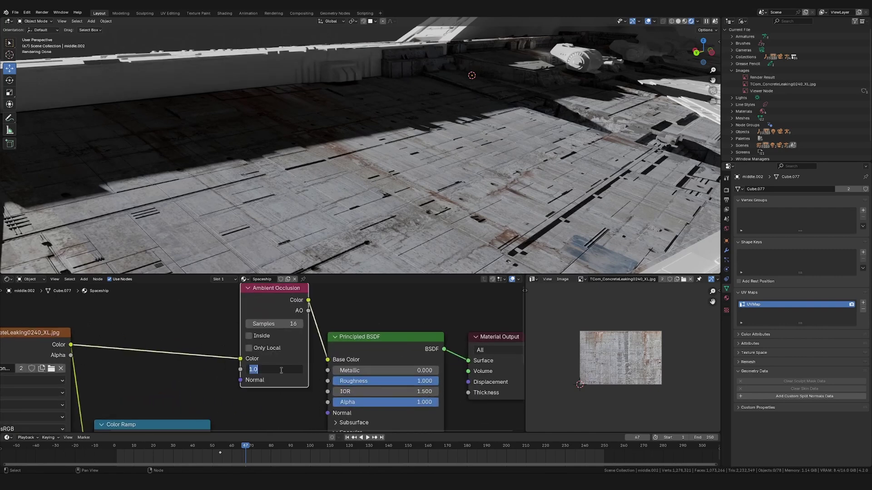
key("Return")
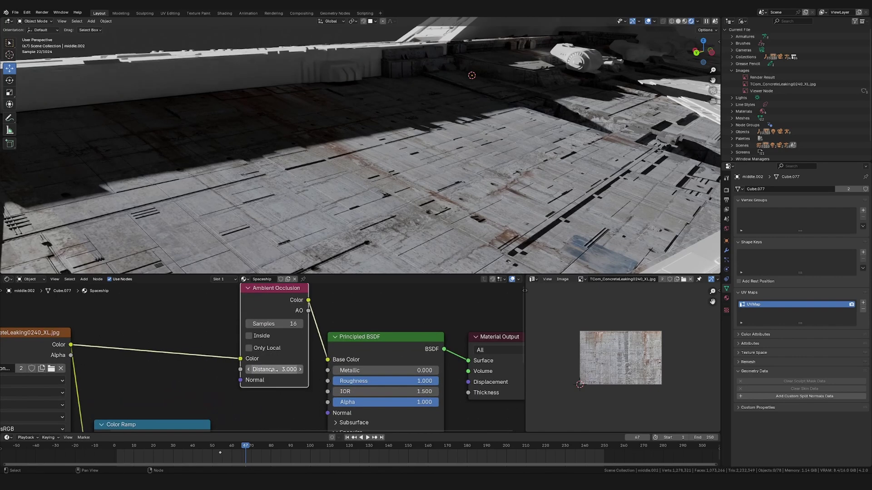
left_click(727, 190)
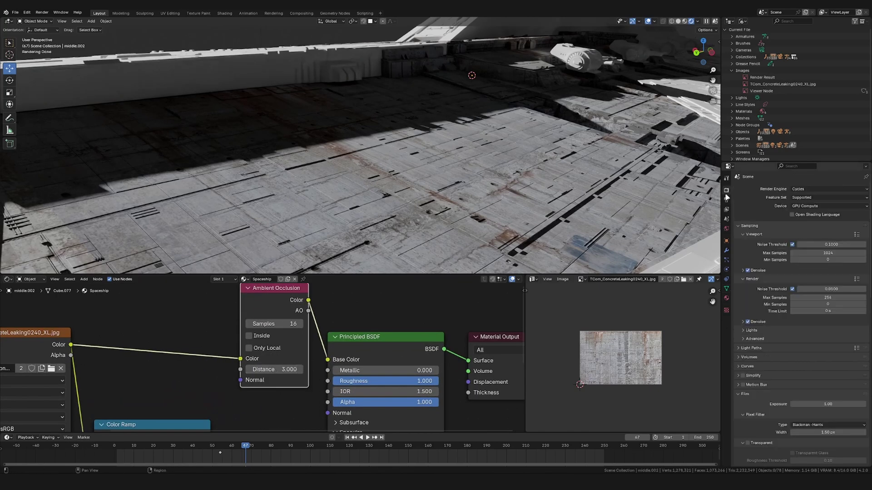
Toggle the Ambient Occlusion node's muting repeatedly to compare the hull with and without the effect.
middle_click_drag(544, 182, 486, 141)
key("m")
key("m")
key("m")
key("m")
key("m")
key("m")
key("m")
key("m")
Select all spaceship parts with the textured middle hull panel active, link its material to them, and clear the selection.
scroll(339, 153, "down", 4)
middle_click_drag(338, 154, 393, 193)
left_click(394, 192)
middle_click_drag(300, 233, 303, 212)
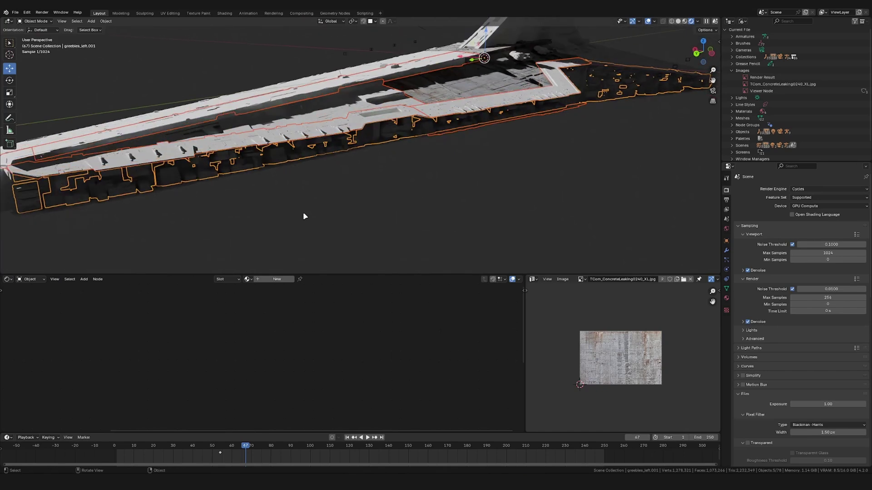
left_click(232, 173, "shift")
scroll(238, 176, "down", 4)
middle_click_drag(345, 168, 371, 174)
scroll(377, 187, "down", 1)
left_click_drag(131, 62, 552, 269)
scroll(454, 205, "up", 5)
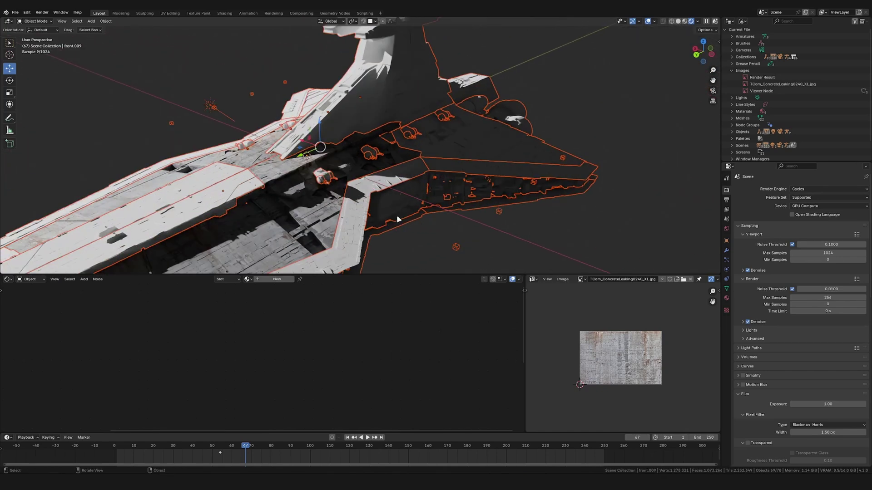
left_click(305, 234, "shift")
middle_click_drag(304, 233, 376, 196, "shift")
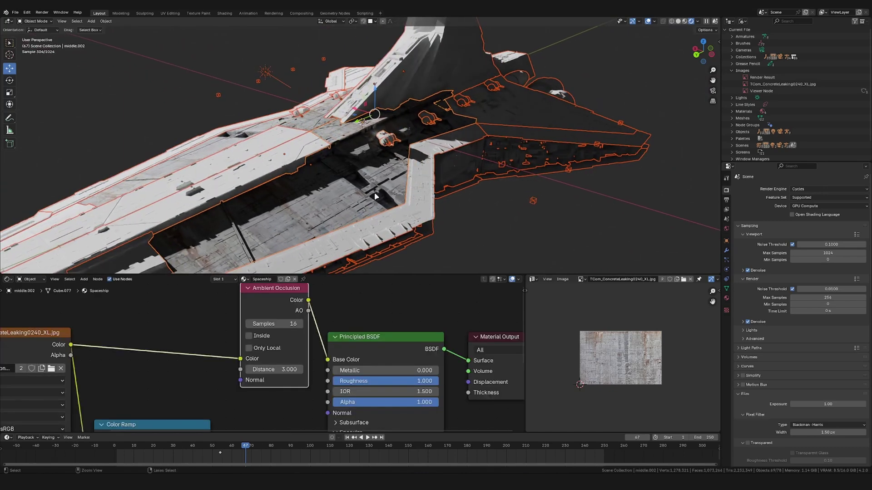
key("ctrl+l")
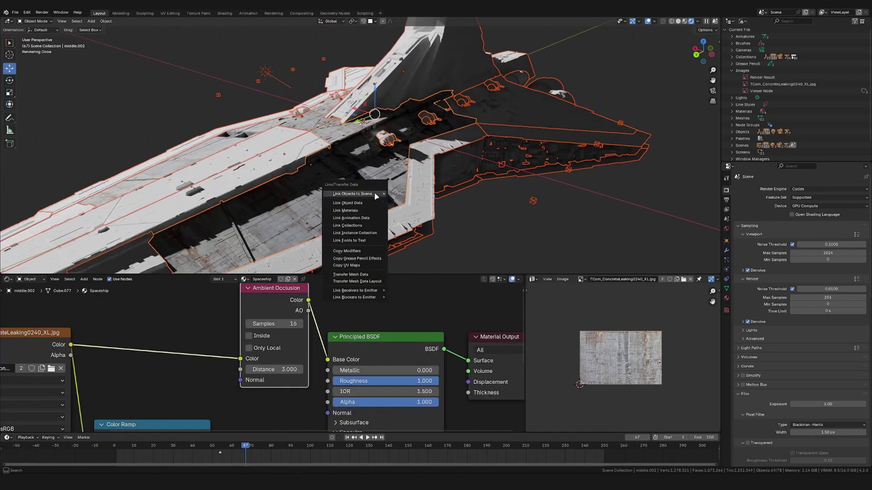
left_click(359, 212)
key("alt+a")
Unwrap the recessed front side hull section with Cube Projection.
middle_click_drag(363, 208, 300, 196)
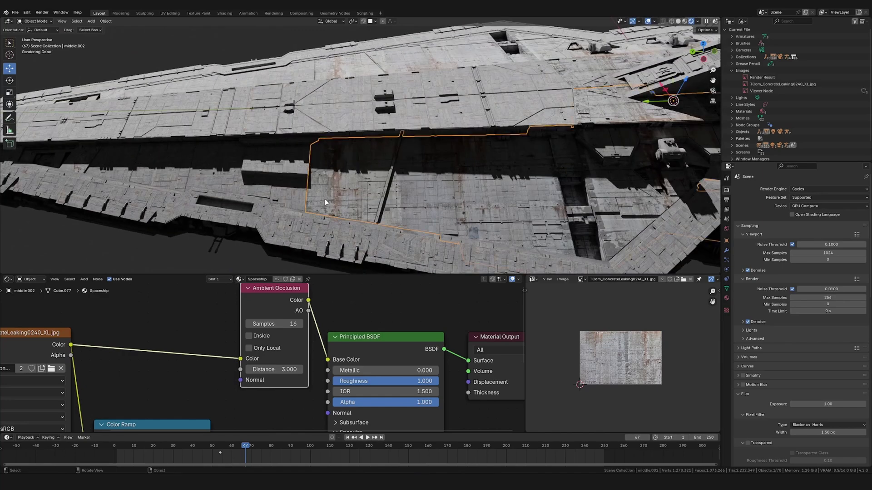
left_click(278, 195)
key("Tab")
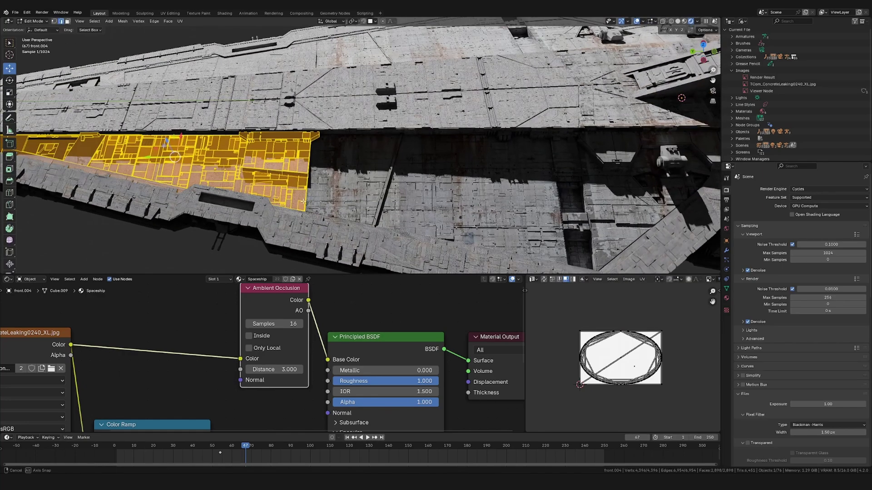
key("u")
left_click(286, 162)
Enlarge, rotate and reposition the recessed front section's UVs over the concrete image.
scroll(639, 348, "up", 3)
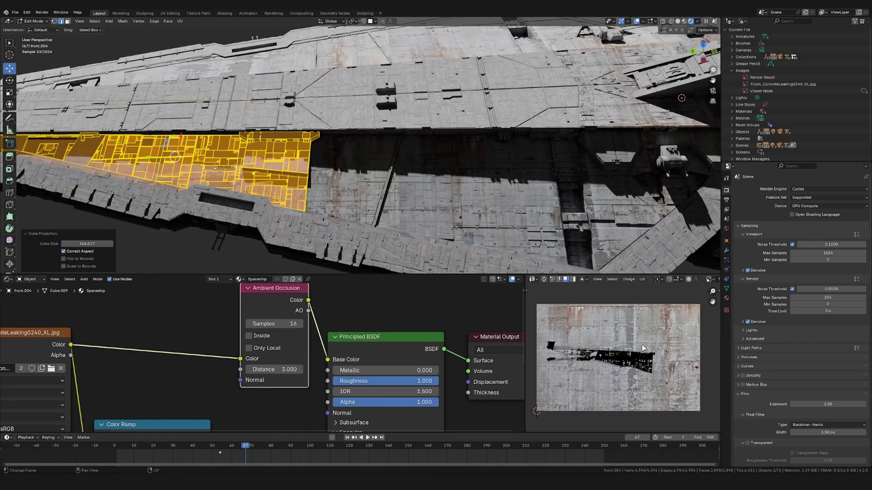
key("a")
key("s")
left_click(703, 344)
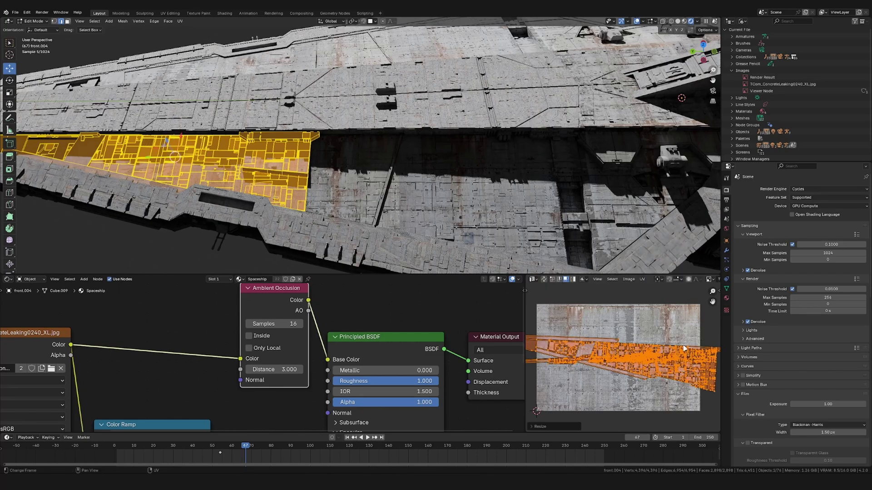
scroll(703, 344, "down", 1)
key("r")
left_click(703, 339)
key("g")
left_click(699, 313)
key("s")
left_click(711, 311)
key("g")
left_click(693, 311)
key("Tab")
Unwrap the upper front hull section with Cube Projection.
middle_click_drag(328, 169, 389, 141)
left_click(389, 140)
key("Tab")
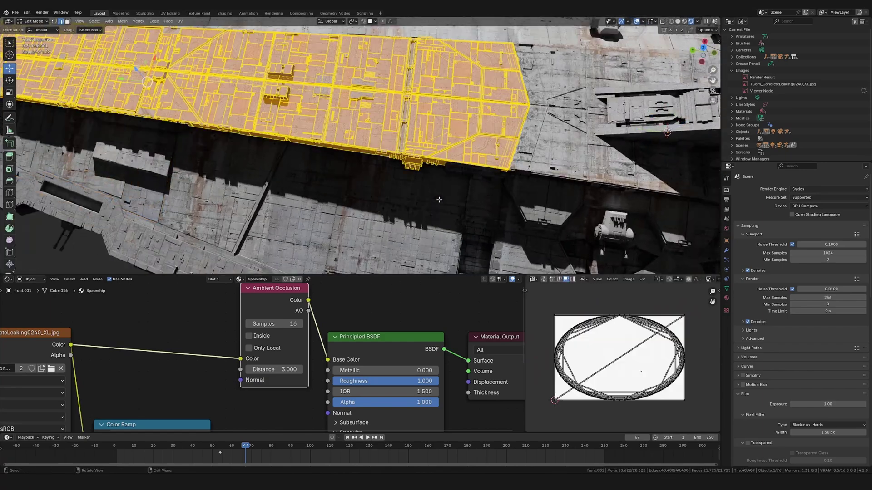
key("u")
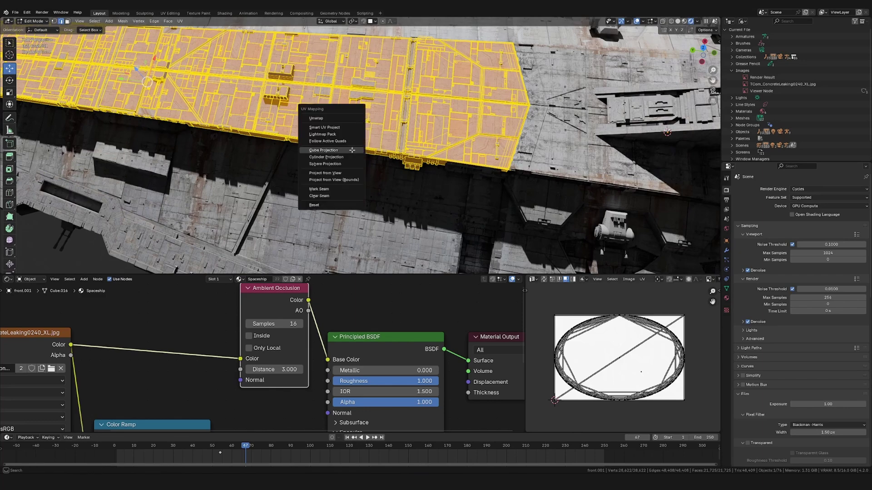
left_click(352, 150)
Scale up the upper front section's UVs and place them along the upper edge of the concrete image.
key("a")
key("s")
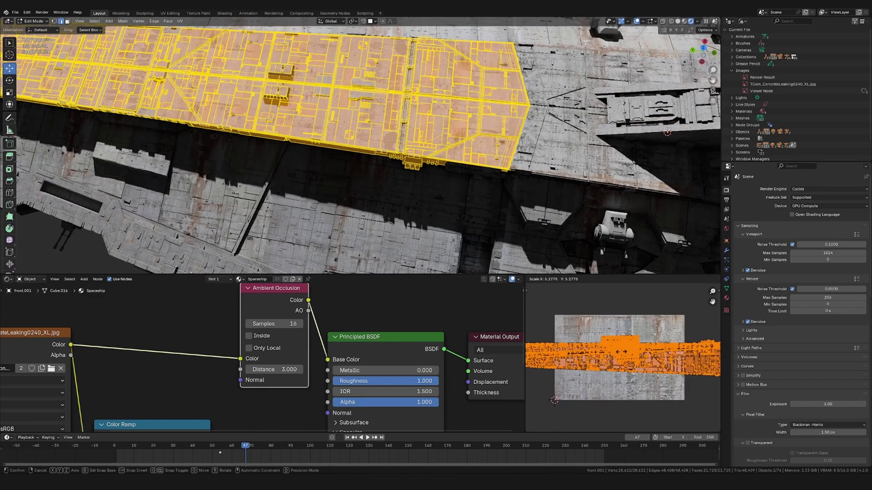
left_click(622, 321)
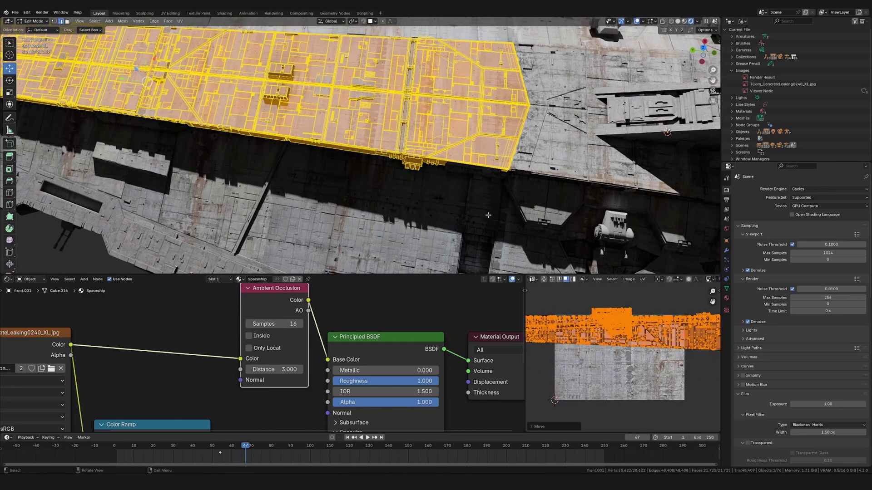
key("Tab")
Unwrap the hull's middle side edge strip with Cube Projection.
middle_click_drag(423, 193, 490, 198)
scroll(386, 179, "up", 5)
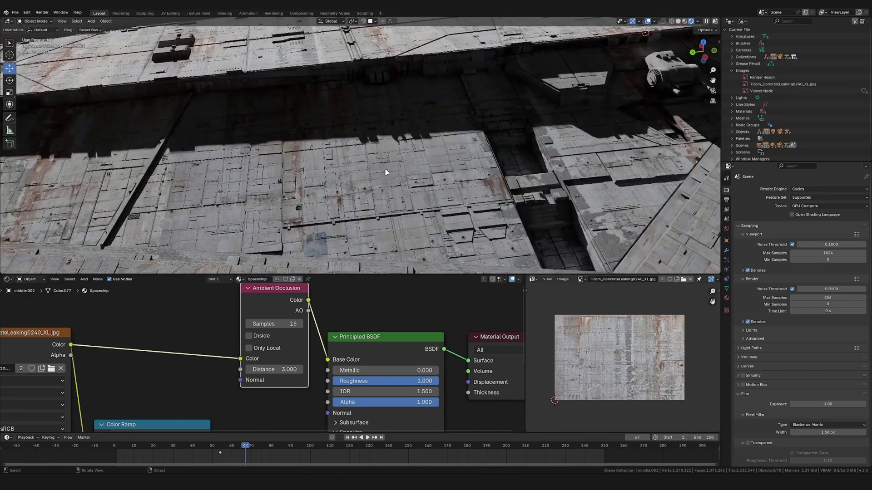
scroll(390, 175, "down", 5)
middle_click_drag(391, 175, 347, 149)
left_click(352, 198)
key("Tab")
key("u")
left_click(346, 148)
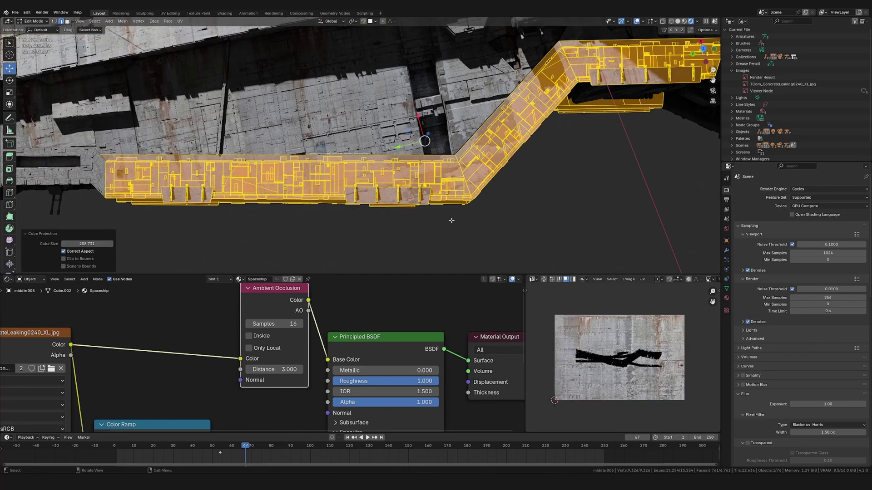
Scale the side strip's UVs about 2.5 times, rotate them about -14° to level them, and shift them slightly upward.
key("ctrl+alt+space")
key("s")
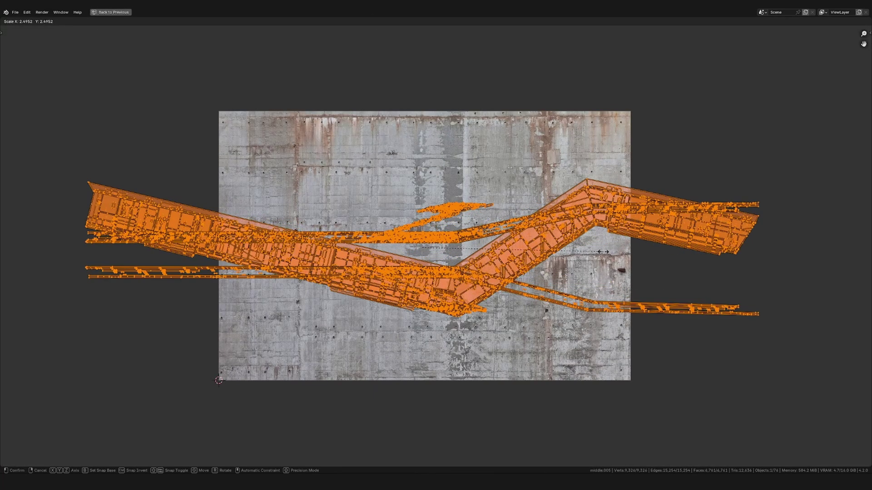
key("Return")
key("r")
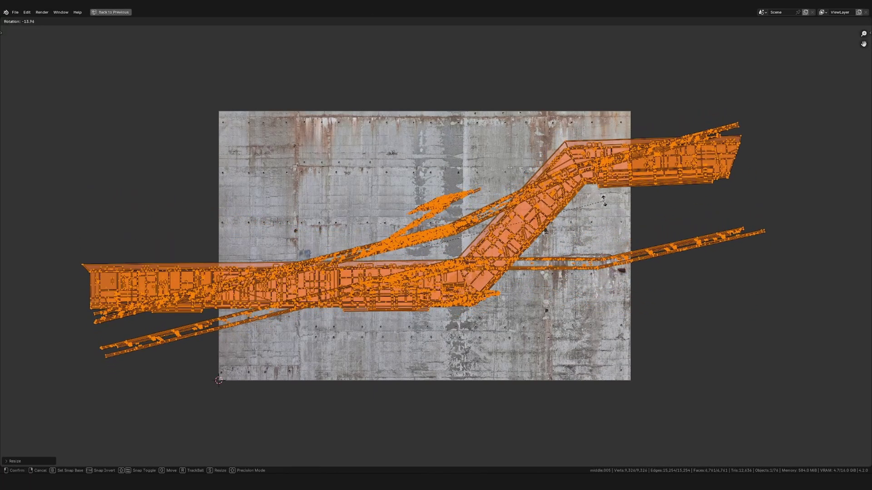
key("Return")
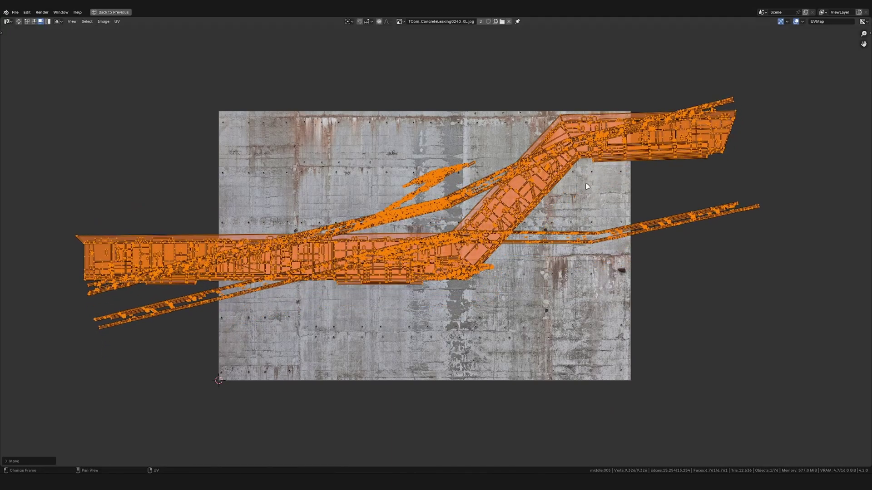
key("ctrl+alt+space")
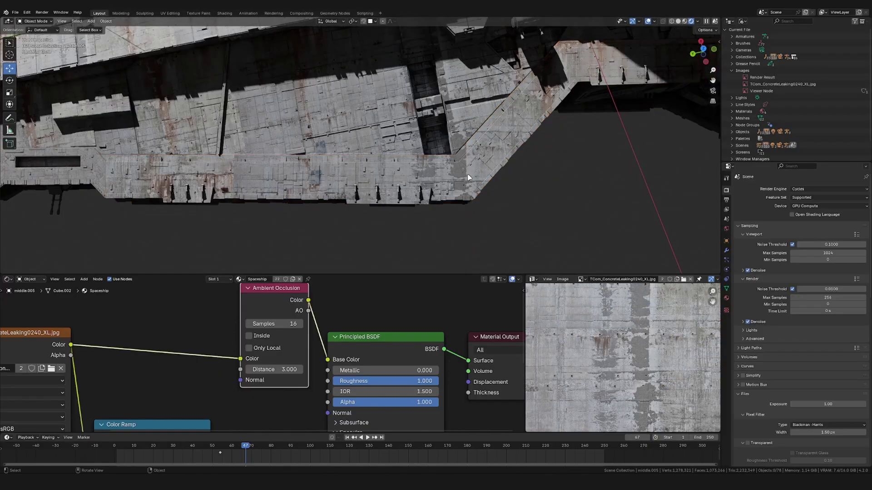
In wireframe, select the faces of the side strip's angled section and extend the selection to linked geometry.
middle_click_drag(413, 174, 359, 177)
key("Tab")
key("shift+z")
key("alt+a")
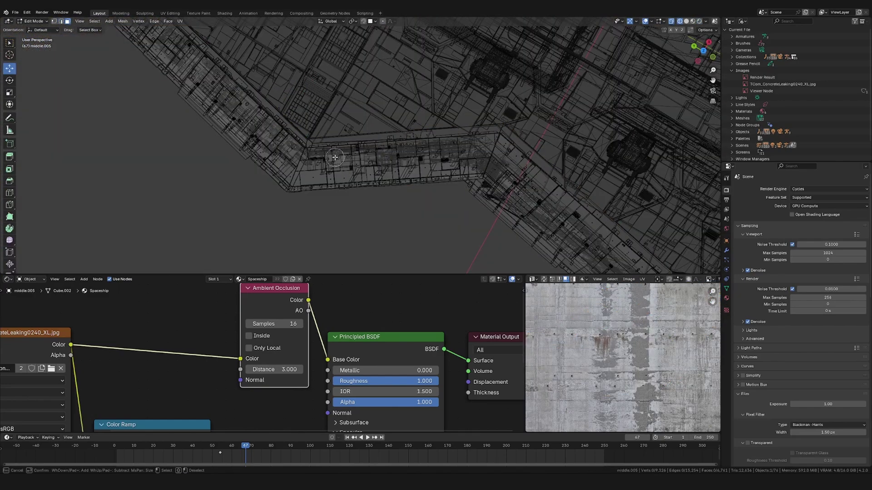
scroll(334, 156, "down", 3)
mouse_move(341, 165)
left_mouse_down()
mouse_move(433, 148)
mouse_move(460, 132)
left_mouse_up()
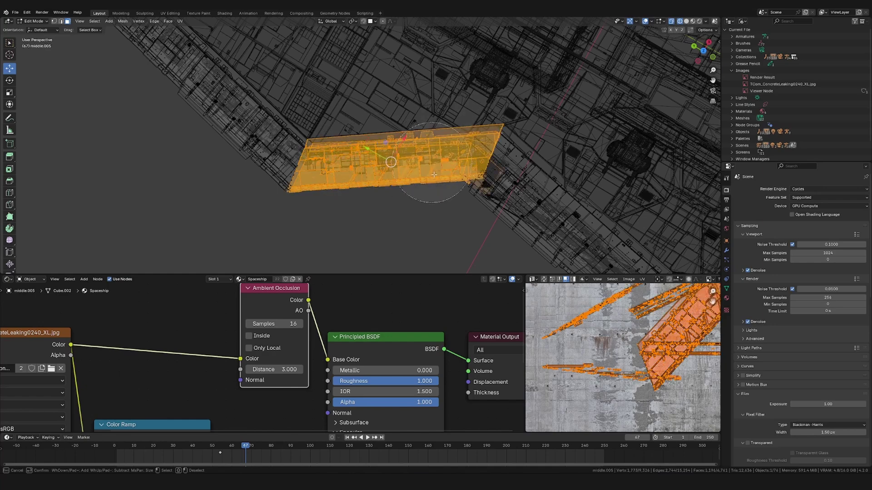
key("Escape")
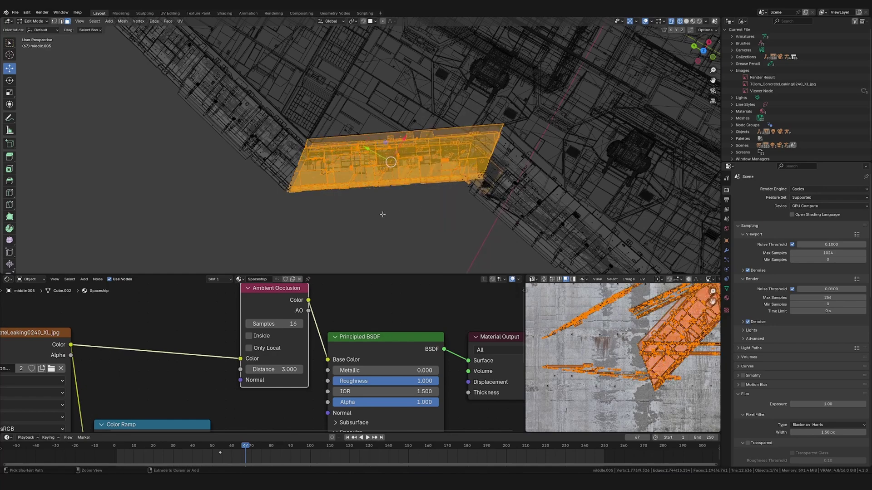
key("ctrl+l")
Switch to vertex selection and deselect the long stray pieces extending past both ends of the angled section.
mouse_move(514, 197)
middle_mouse_down()
mouse_move(395, 148)
mouse_move(302, 166)
mouse_move(195, 152)
mouse_move(365, 173)
mouse_move(528, 174)
middle_mouse_up()
key("c")
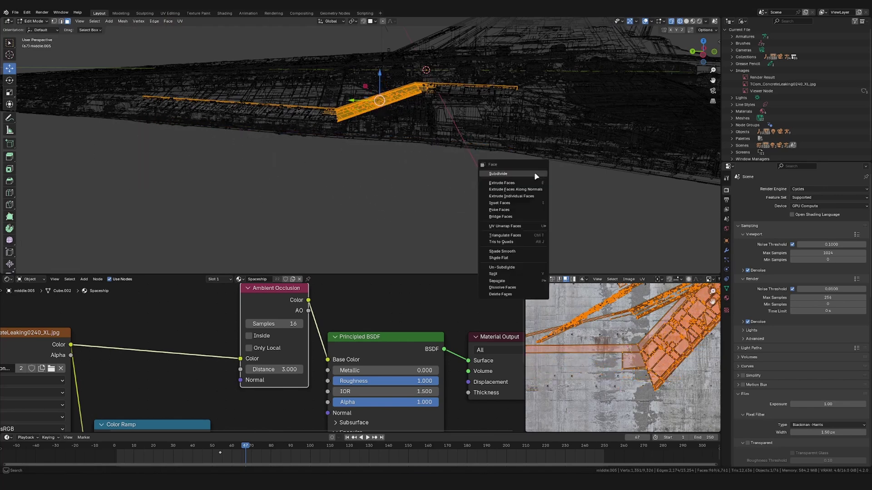
key("1")
key("c")
middle_click(144, 108)
middle_click(528, 93)
key("Escape")
mouse_move(482, 123)
middle_mouse_down()
mouse_move(395, 174)
mouse_move(363, 180)
mouse_move(373, 181)
middle_mouse_up()
key("c")
middle_click(395, 150)
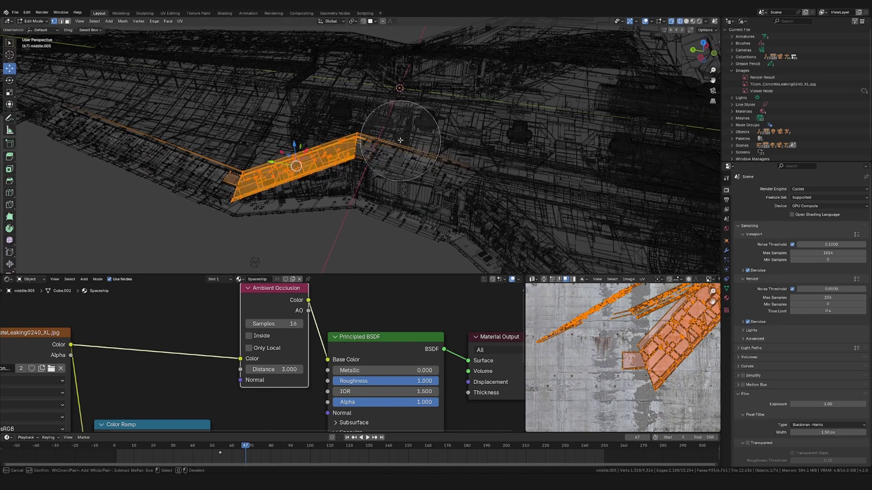
middle_click(474, 168)
middle_click(200, 165)
right_click(198, 161)
right_click(193, 159)
Return to the rendered view and rotate the angled section's UVs about 47.5° so they run level on the concrete image.
middle_click_drag(345, 168, 354, 199)
key("shift+z")
scroll(606, 321, "down", 3)
key("r")
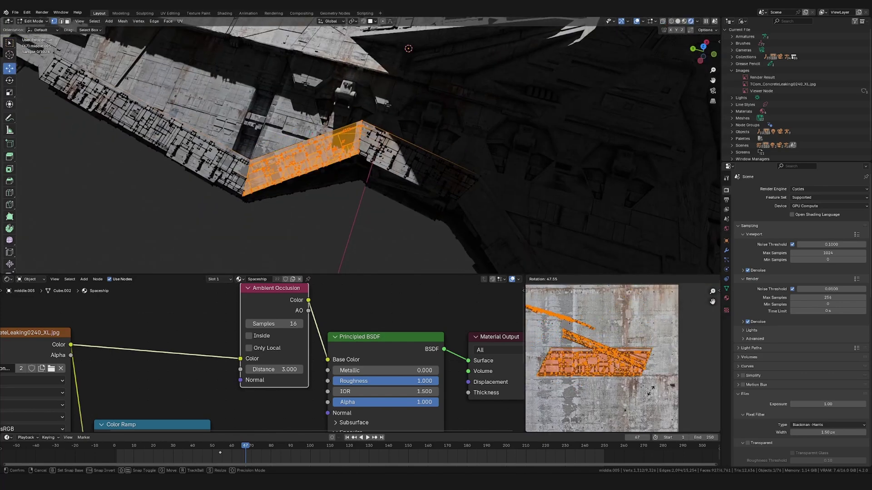
left_click(650, 391)
key("Tab")
Select the front side edge strip and unwrap all its faces with Cube Projection.
scroll(346, 203, "up", 4)
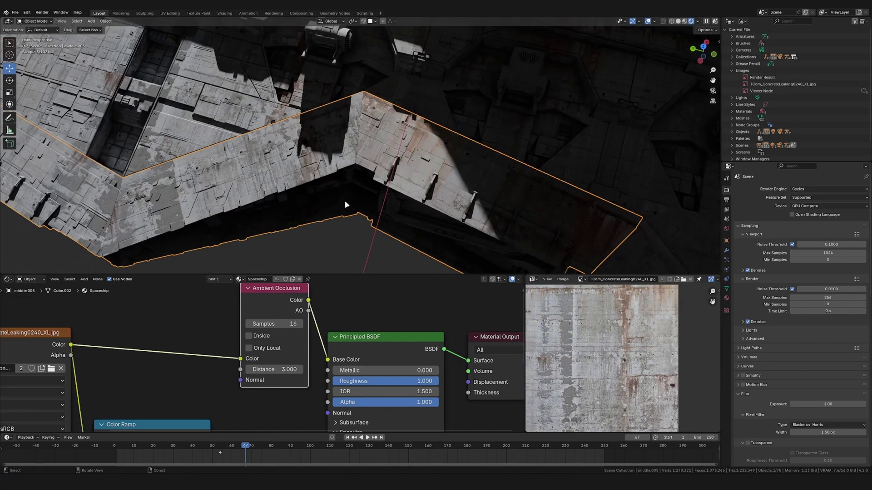
middle_click_drag(348, 205, 449, 153)
middle_click_drag(362, 172, 406, 175)
left_click(268, 184)
key("Tab")
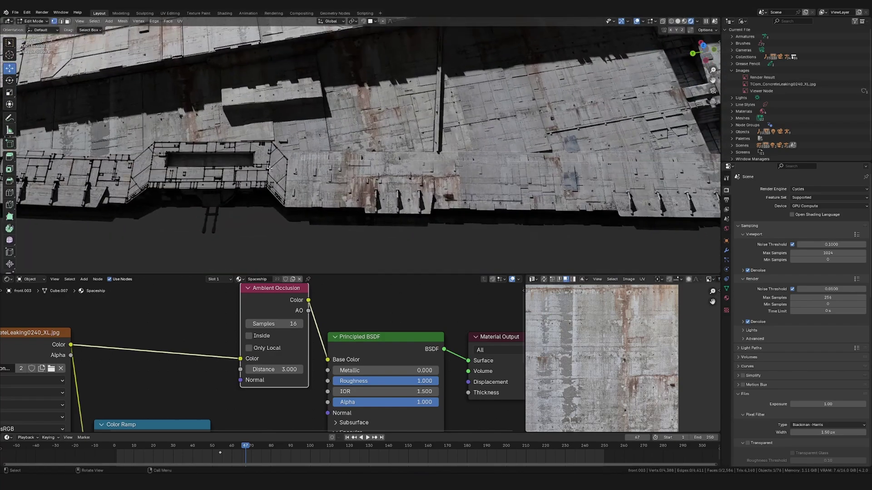
key("a")
middle_click_drag(266, 186, 326, 188, "shift")
key("u")
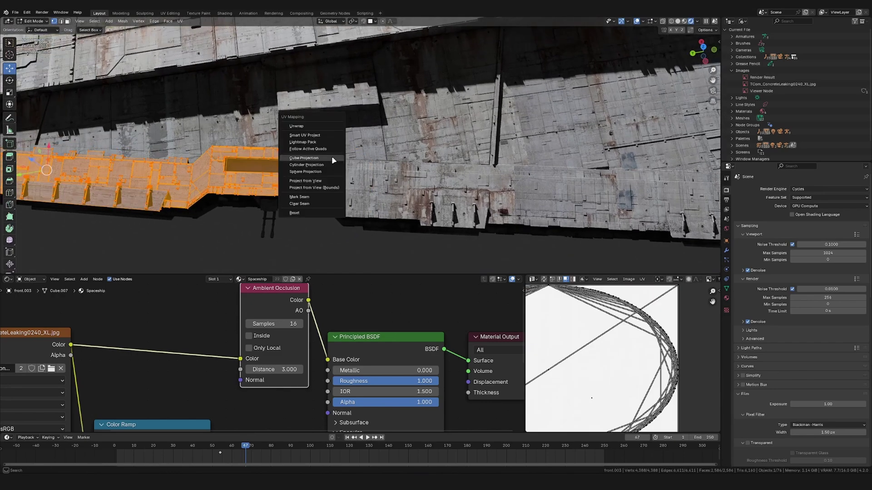
left_click(332, 157)
Rotate the front strip's UVs level, enlarge them, and align them with the upper edge of the concrete image.
key("a")
key("r")
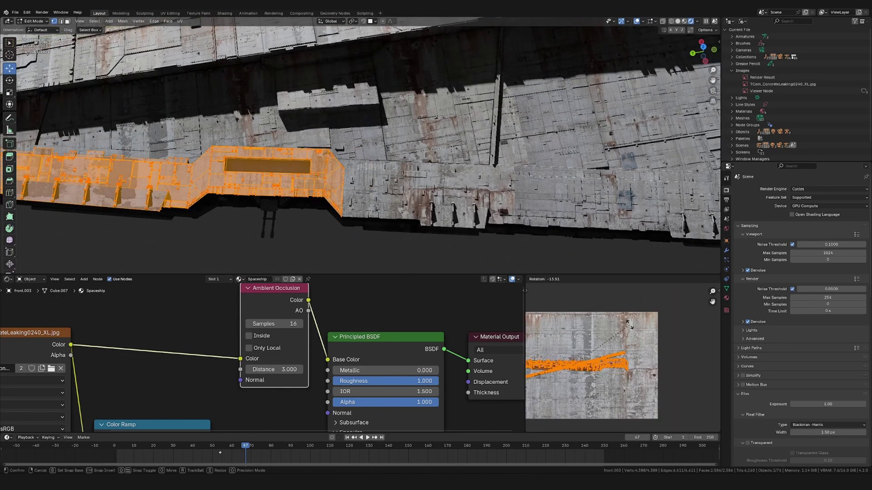
left_click(624, 337)
key("s")
left_click(647, 338)
key("g")
left_click(657, 295)
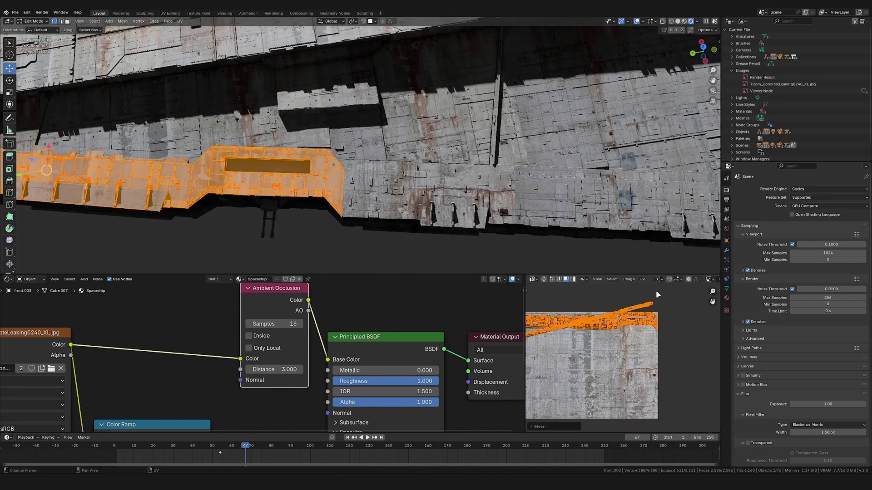
key("r")
left_click(657, 291)
key("Tab")
Move the front strip's UVs down from the rusty upper edge onto a cleaner area of the concrete image.
middle_click_drag(269, 142, 481, 152, "shift")
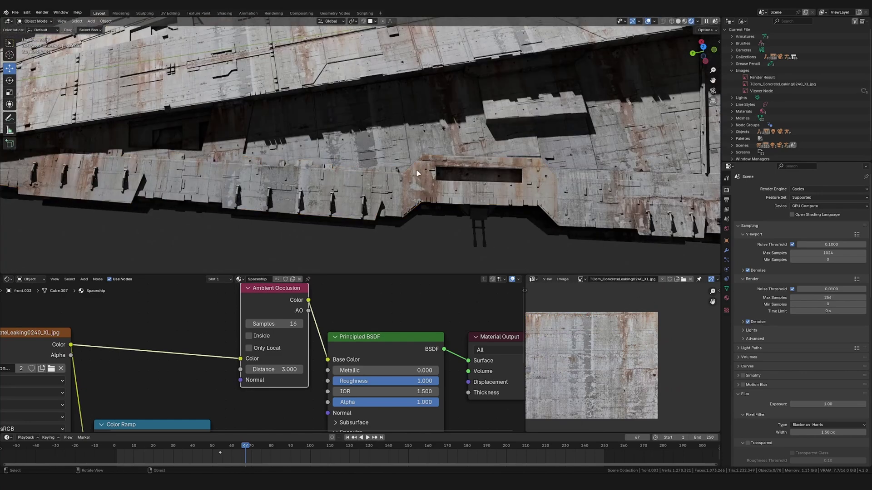
key("Tab")
key("g")
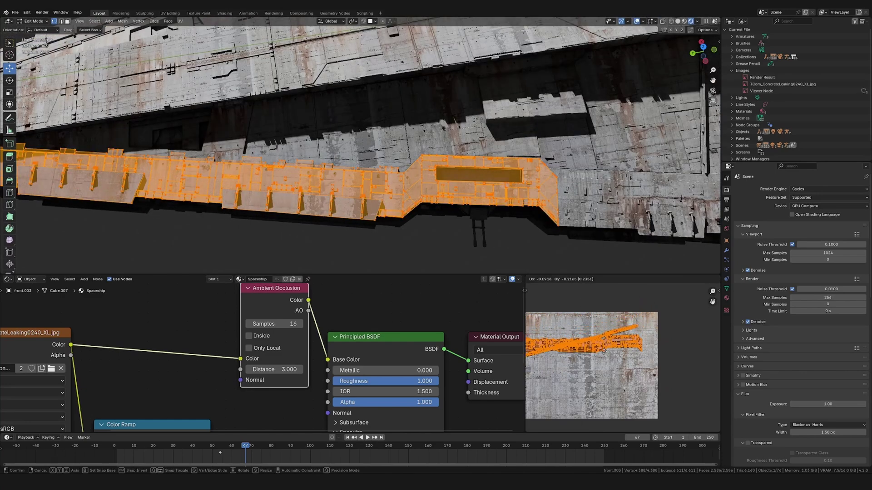
left_click(604, 349)
key("Tab")
Finish editing the front strip, make the middle hull section the active object, clear its mesh selection and return to Object Mode.
scroll(396, 186, "down", 2)
middle_click_drag(397, 186, 400, 120)
scroll(404, 132, "up", 4)
key("Tab")
key("Tab")
left_click(378, 141)
key("Tab")
key("alt+a")
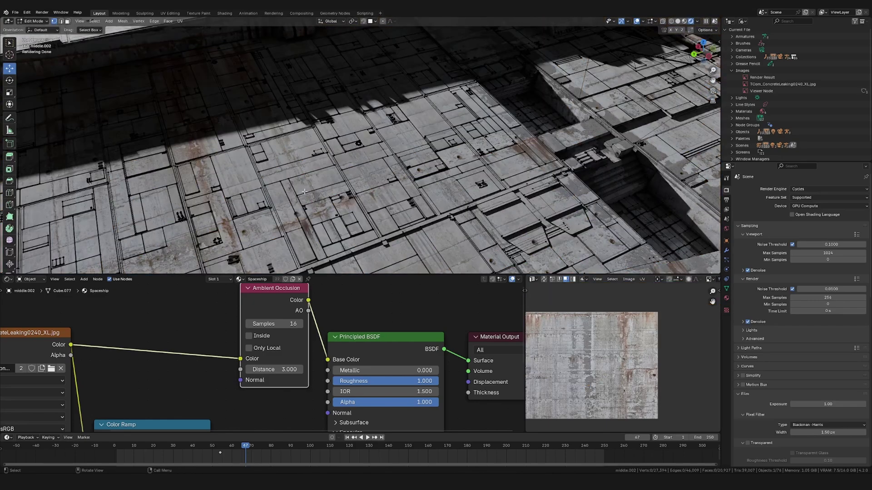
key("Tab")
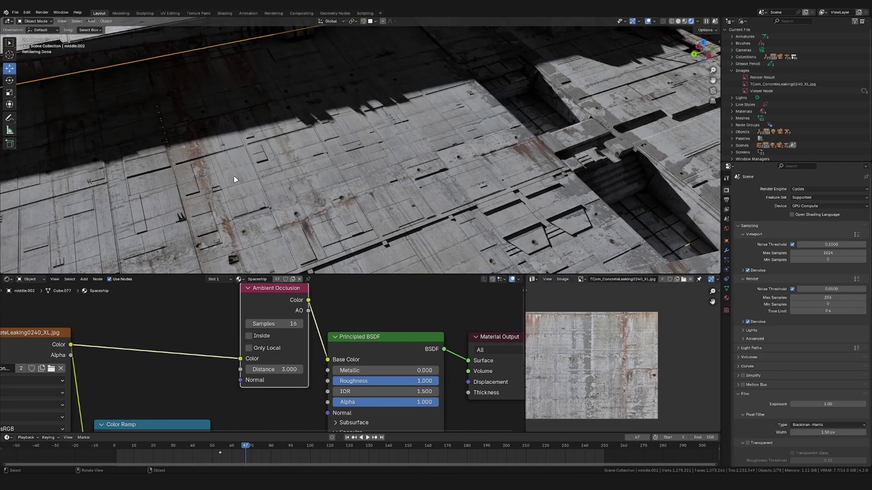
Insert a reroute on the two wires from the concrete image's Color output and move it close to the Ambient Occlusion and Color Ramp nodes.
middle_click_drag(335, 179, 342, 175)
scroll(338, 332, "down", 3)
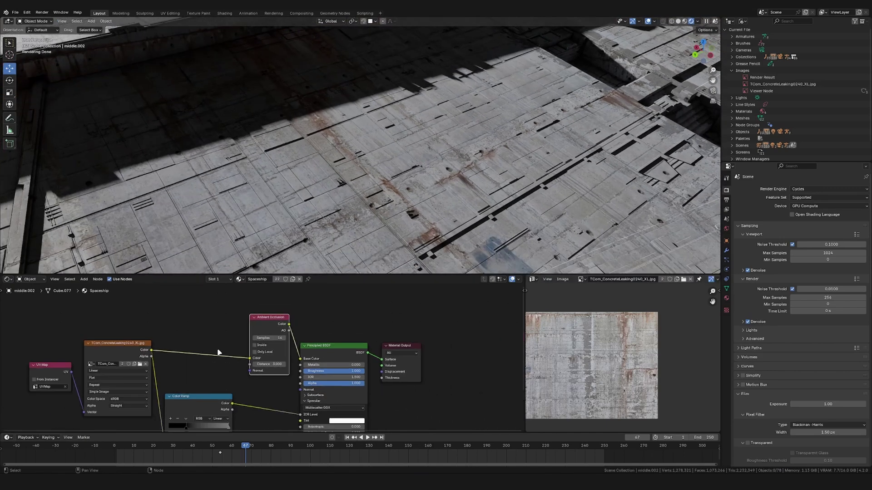
mouse_move(166, 322)
left_mouse_down()
mouse_move(255, 362)
mouse_move(234, 333)
mouse_move(26, 325)
left_mouse_up()
mouse_move(93, 338)
right_mouse_down("shift")
mouse_move(89, 320)
mouse_move(95, 339)
right_mouse_up("shift")
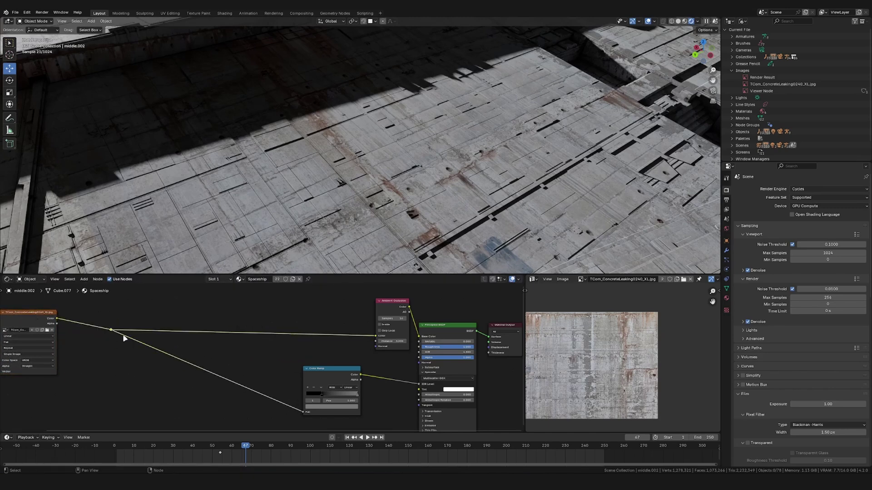
key("g")
left_click(286, 329)
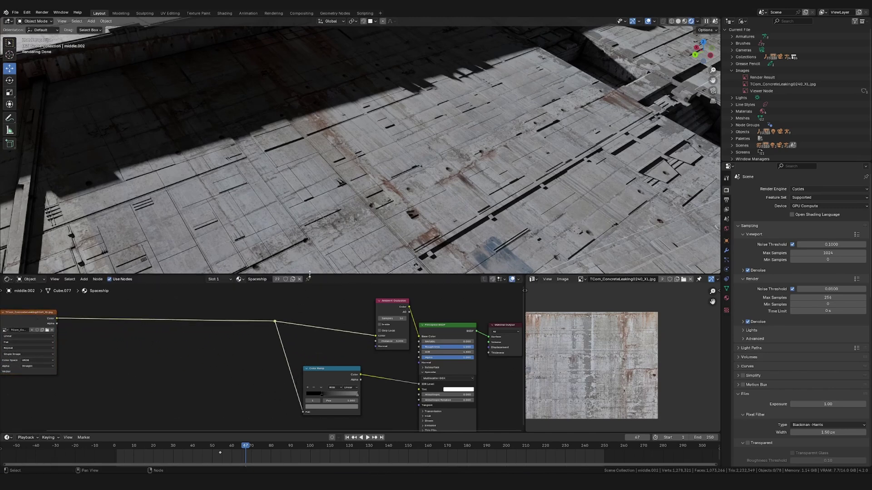
Move the UV Map and concrete image nodes together farther away from the reroute to free space in the node tree.
scroll(150, 380, "down", 3)
middle_click_drag(149, 380, 299, 377)
left_click_drag(113, 304, 251, 330)
key("g")
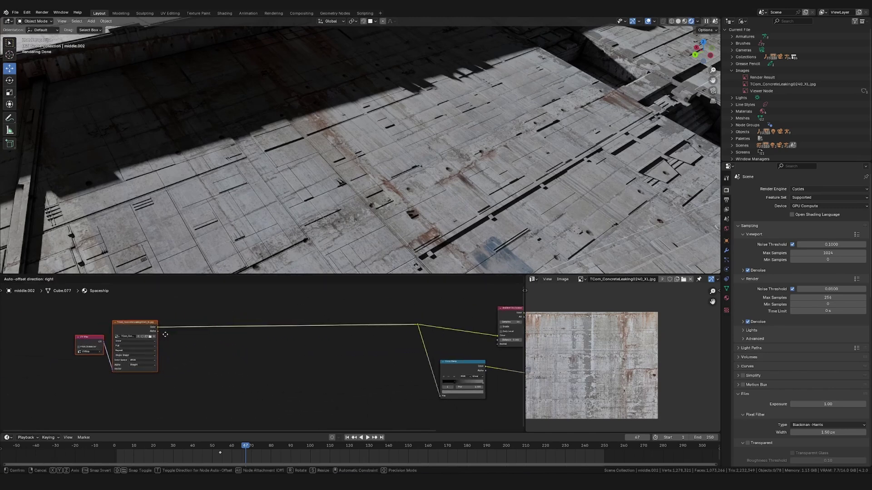
left_click(167, 336)
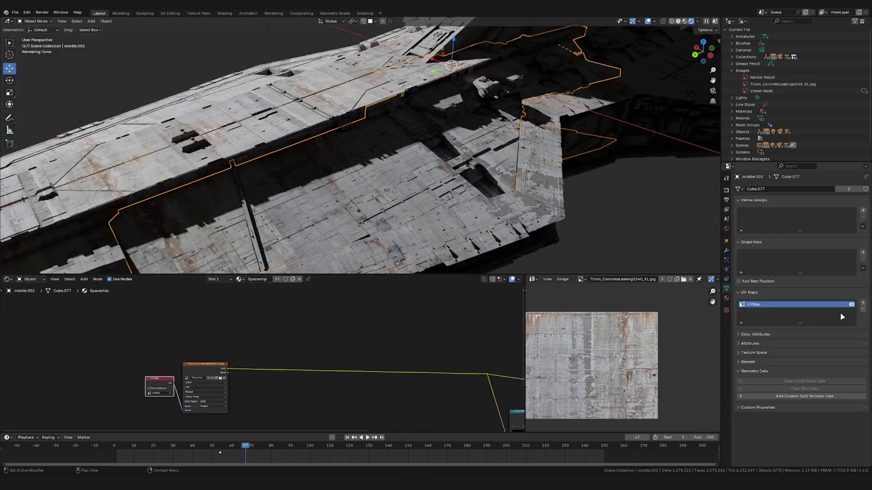
Add a second UV map to the middle section and duplicate the UV Map node, setting the copy to UVMap.001.
left_click(863, 303)
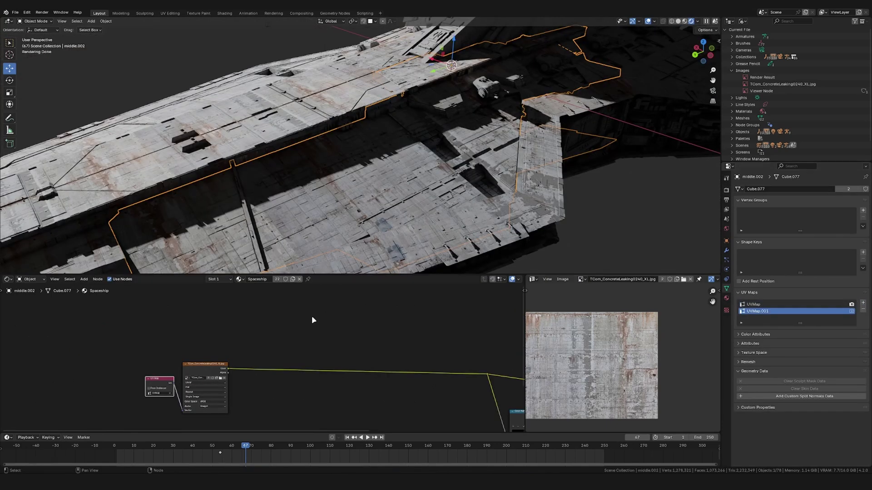
scroll(273, 340, "up", 1)
key("shift+d")
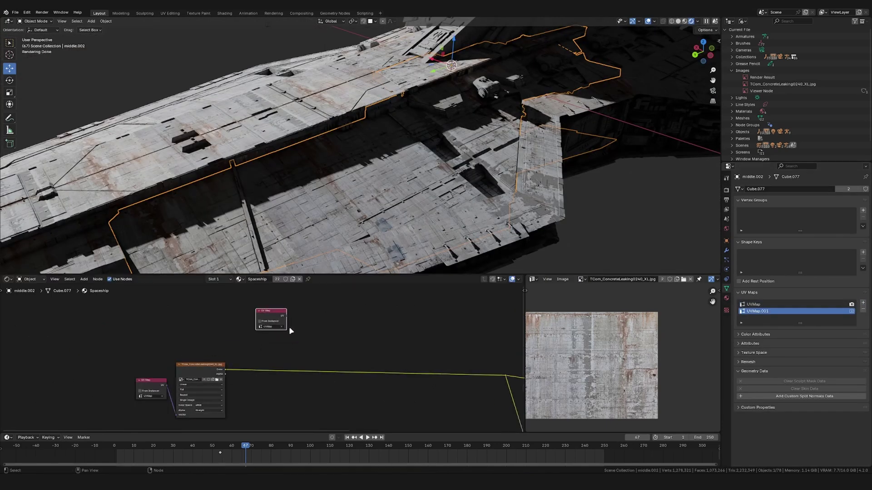
left_click(276, 318)
scroll(281, 327, "up", 3)
left_click(276, 320)
Duplicate the concrete image texture node and connect the UVMap.001 node's output to the copy's Vector input.
left_click(200, 367)
key("shift+d")
left_click(332, 296)
middle_click_drag(333, 296, 279, 333)
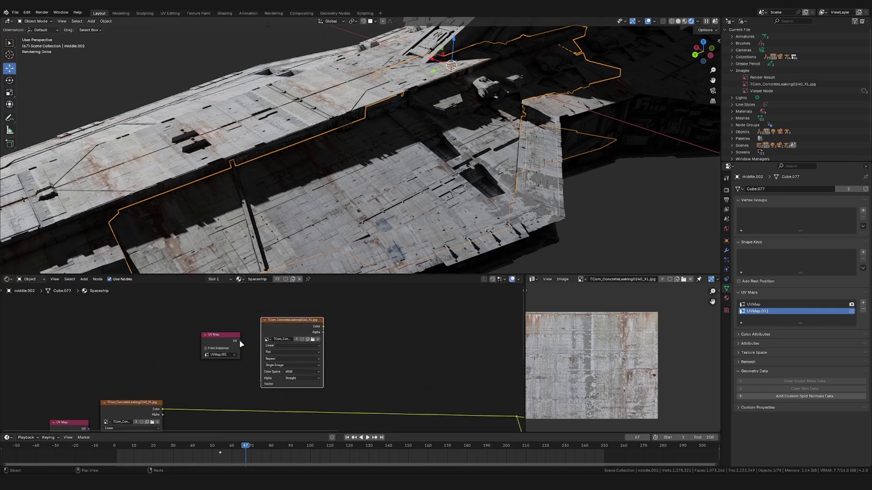
left_click_drag(240, 341, 262, 383)
Replace the duplicated node's image with DisplacementX_2048x2048_2024-09-30-142521.png from another textures folder.
left_click(313, 339)
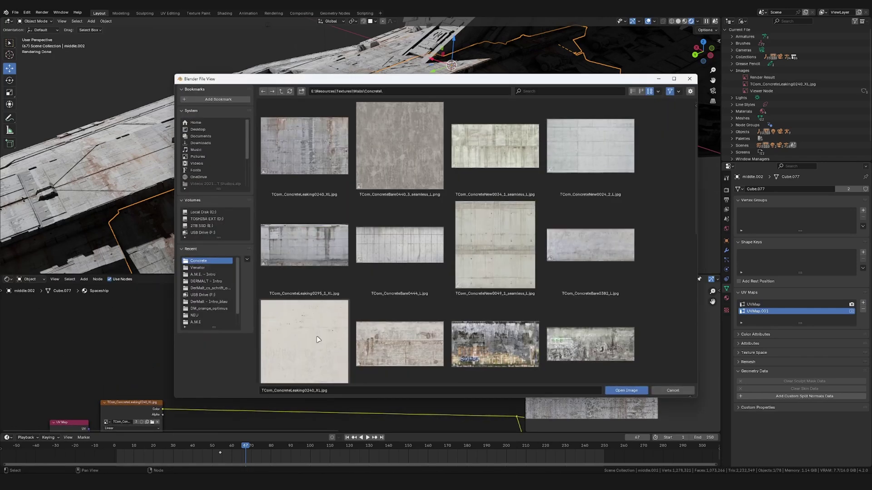
left_click(282, 91)
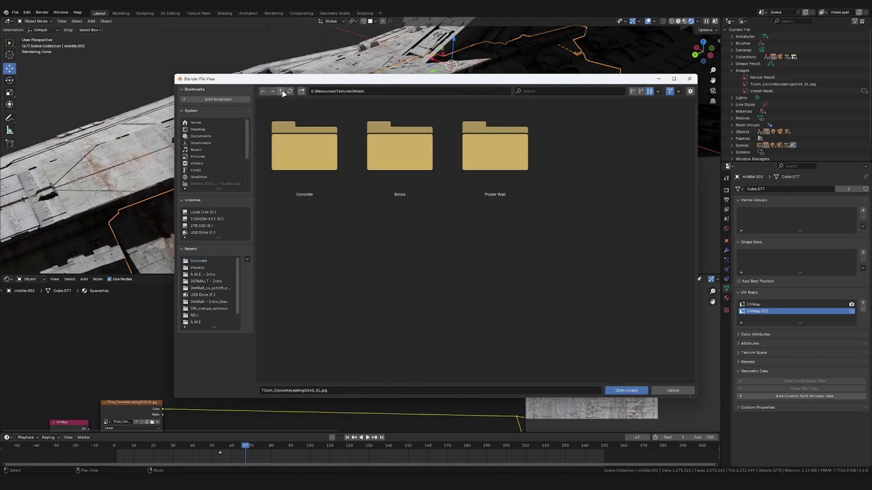
left_click(281, 91)
double_click(400, 236)
double_click(401, 167)
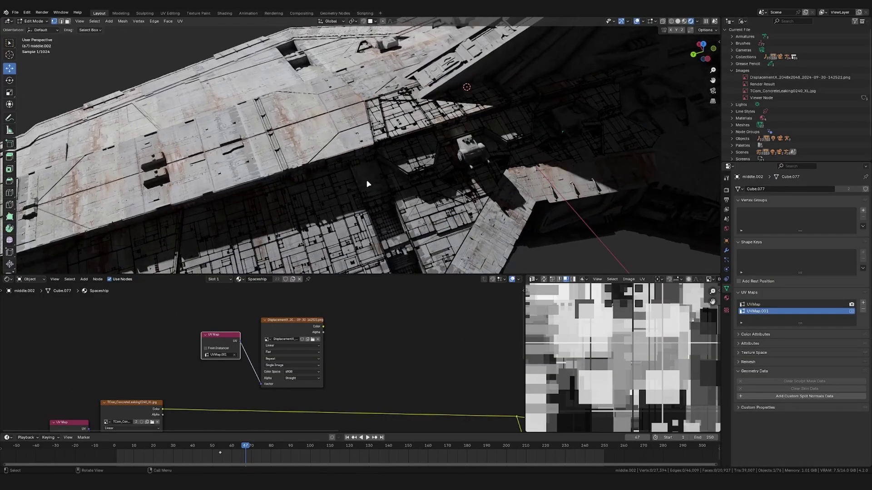
Return to Object Mode and preview only the displacement image texture on the middle hull section.
key("Tab")
middle_click_drag(360, 344, 330, 332)
scroll(300, 330, "up", 1)
left_click(275, 318, "ctrl+shift")
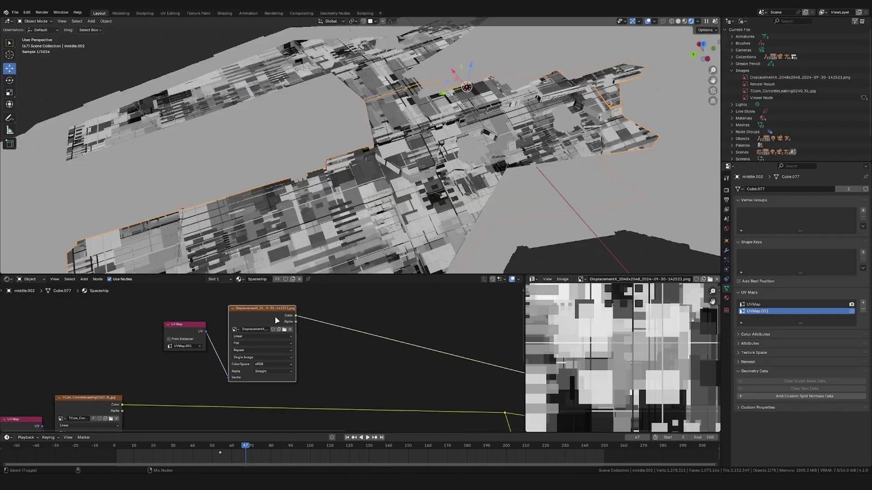
middle_click_drag(363, 136, 418, 118)
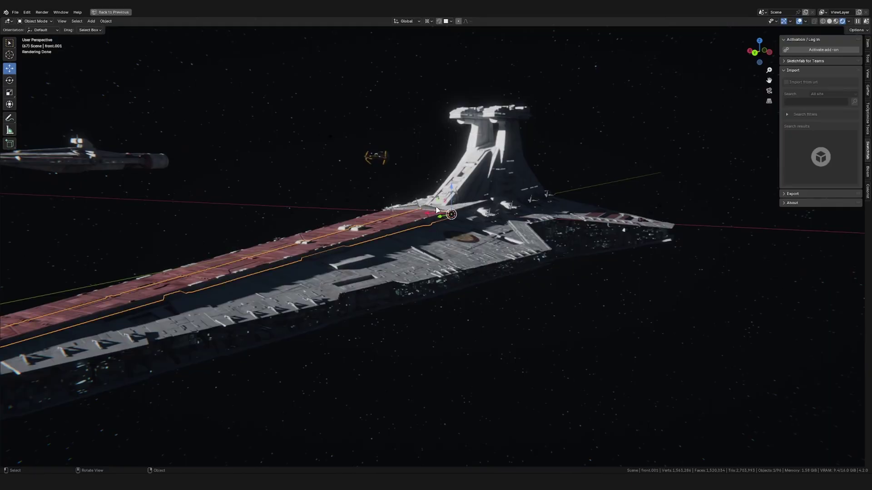
Examine the panel variation on the finished reference ship's hull, including through the scene camera.
left_click(434, 212)
middle_click_drag(435, 211, 483, 201)
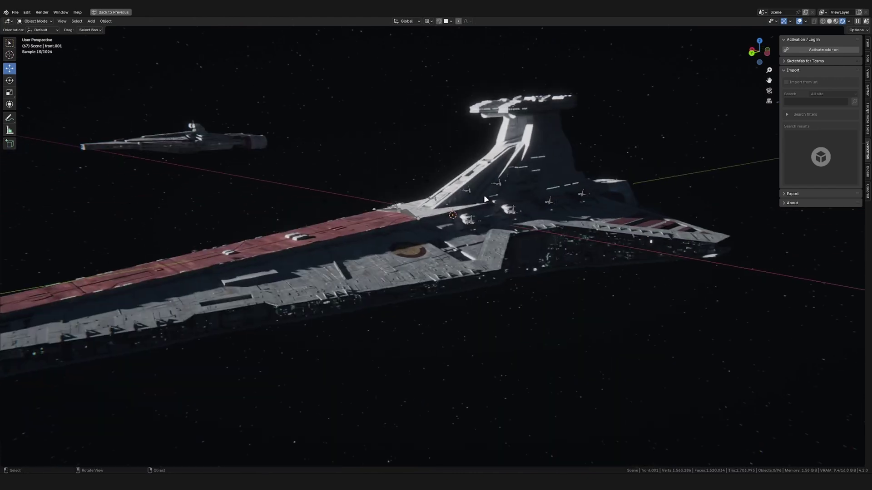
key("KP_0")
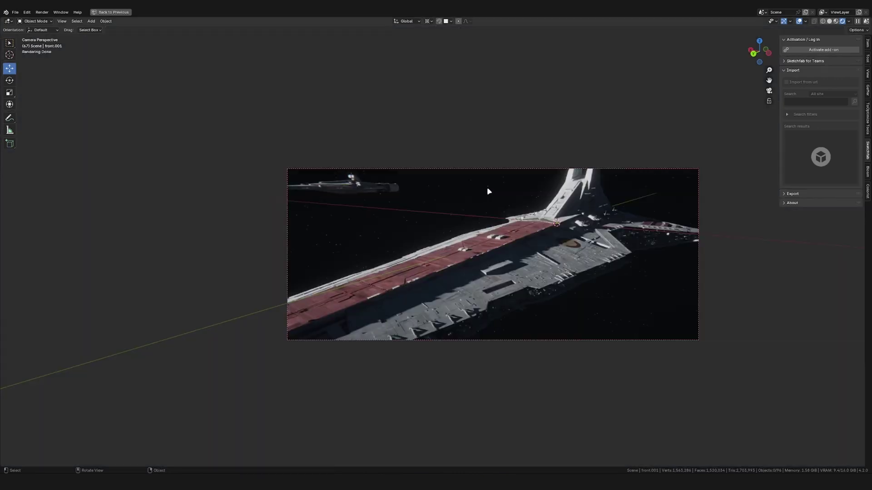
scroll(502, 192, "up", 5)
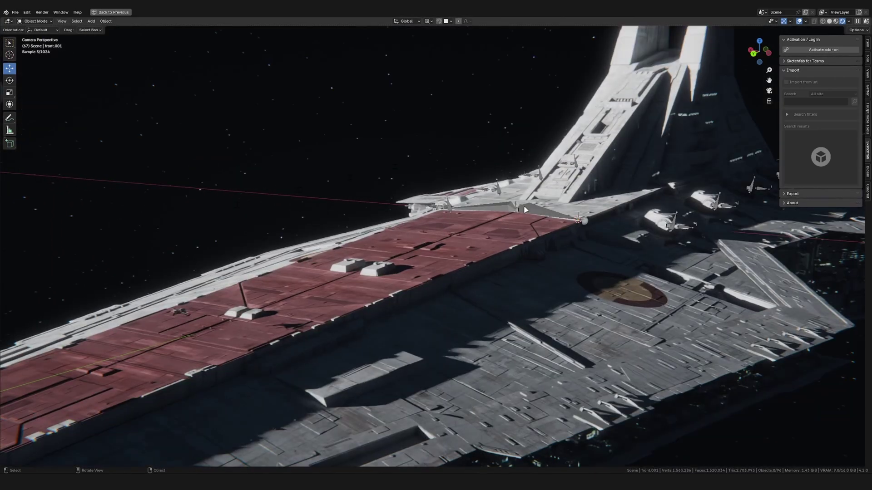
left_click(33, 21)
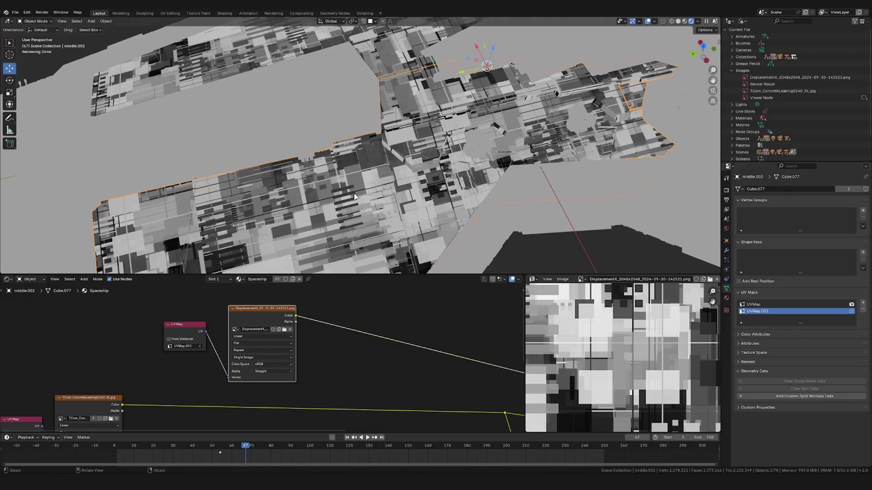
Unwrap the middle section's entire mesh on UVMap.001 using Smart UV Project with Scaled margins and Axis-aligned (Vertical) rotation.
key("Tab")
middle_click_drag(356, 196, 380, 182)
scroll(379, 181, "down", 2)
scroll(676, 280, "down", 5)
key("a")
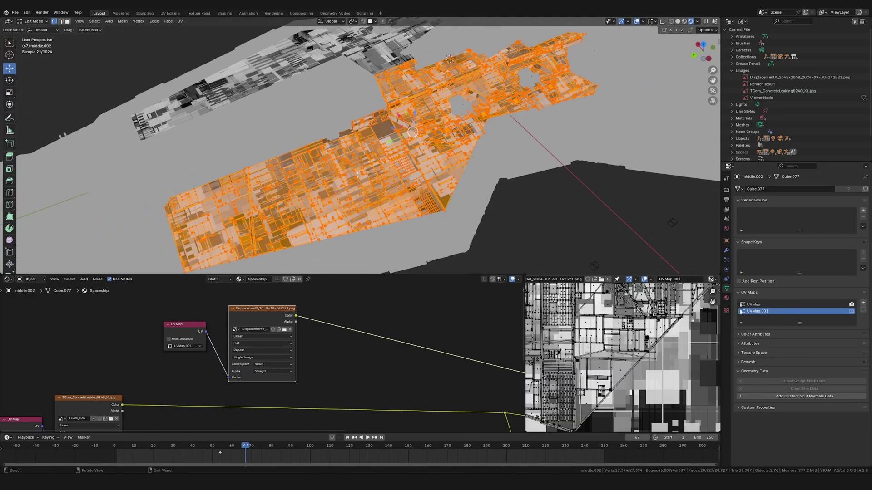
key("u")
left_click(360, 132)
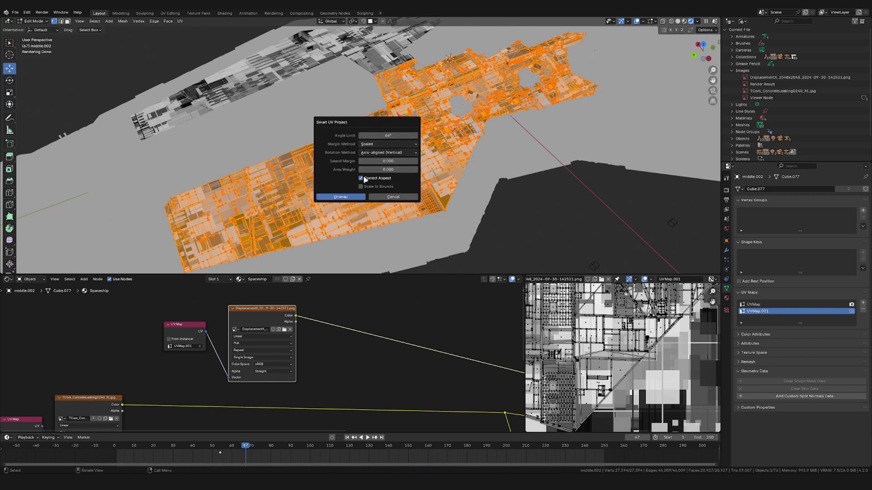
left_click(341, 196)
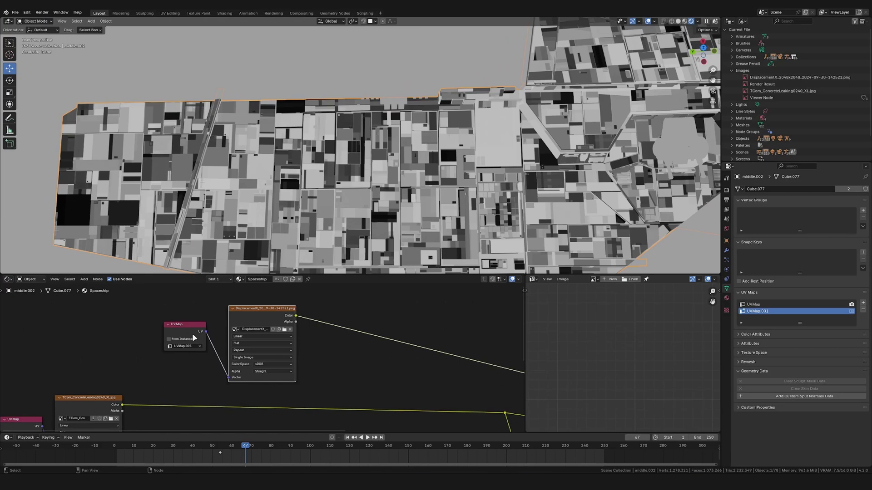
Move the UVMap.001 node aside and insert a Mapping node between it and the displacement image.
left_click_drag(194, 338, 98, 329)
middle_click_drag(99, 329, 156, 314)
key("shift+a")
left_click(237, 290)
type("mapp")
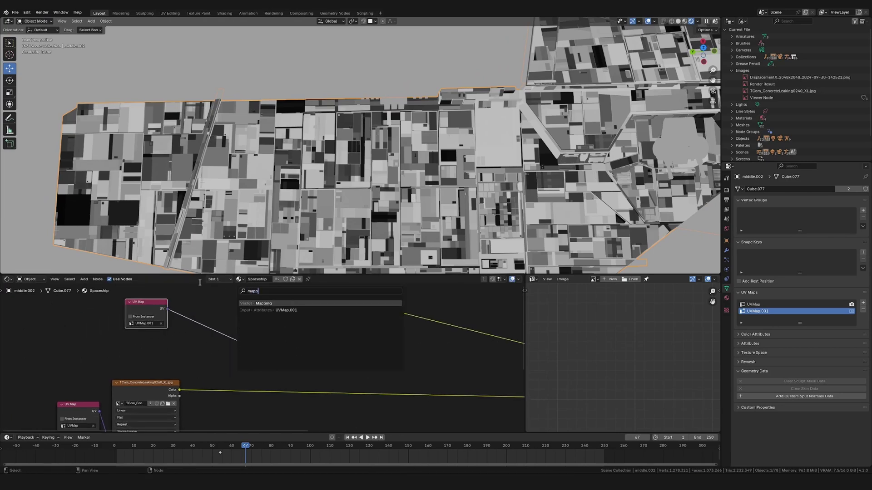
left_click(259, 303)
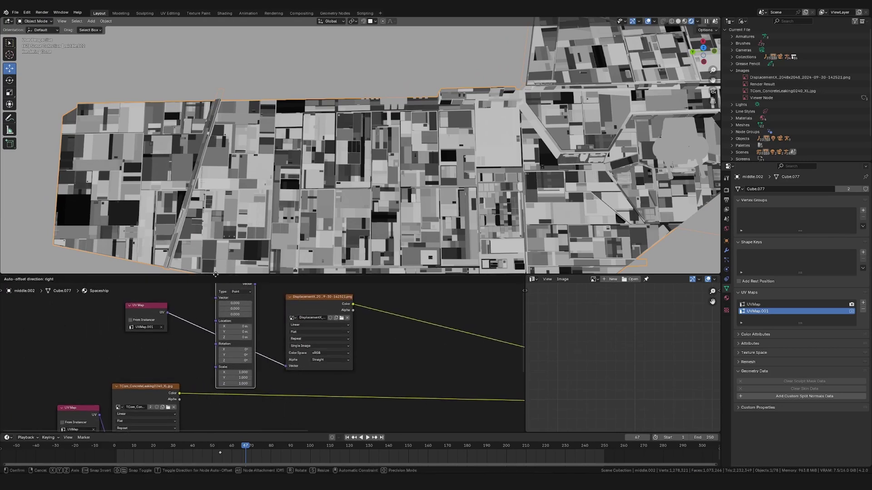
left_click(226, 319)
middle_click_drag(316, 351, 323, 313)
Set the Mapping node's X, Y and Z scale to 0.3 and check the panel pattern on the hull up close.
scroll(313, 328, "up", 3)
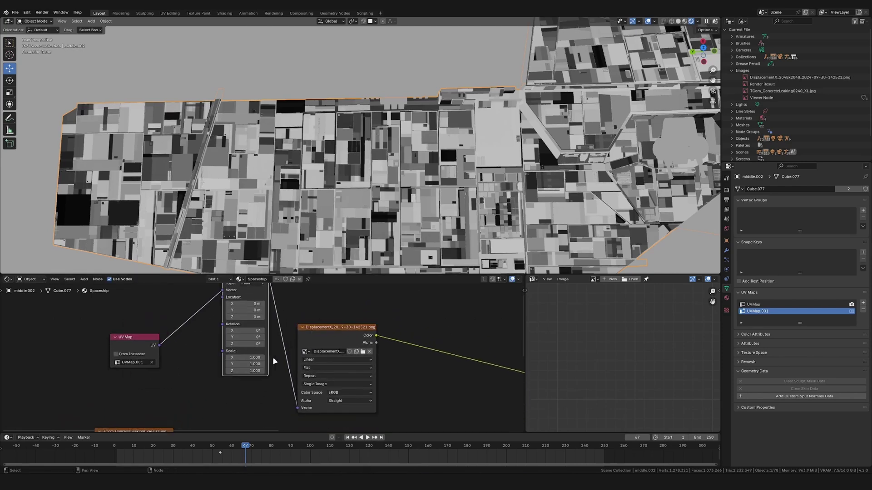
left_click_drag(252, 358, 253, 372)
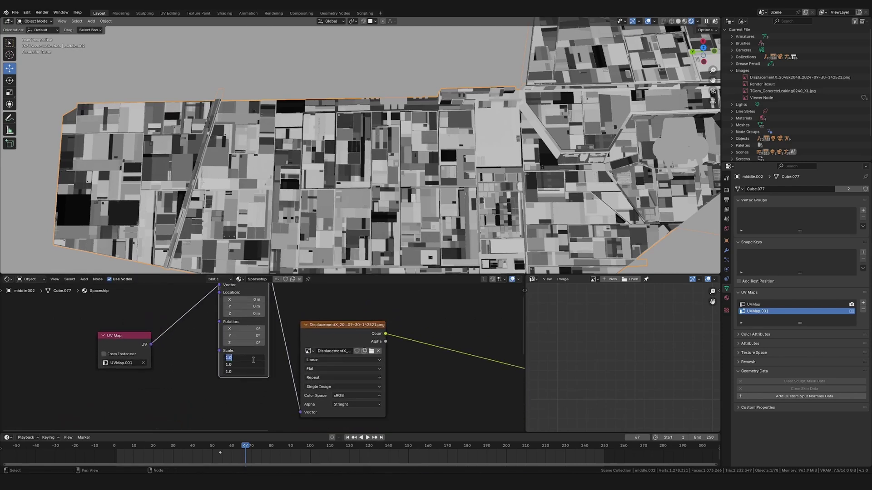
type("0.3")
key("Return")
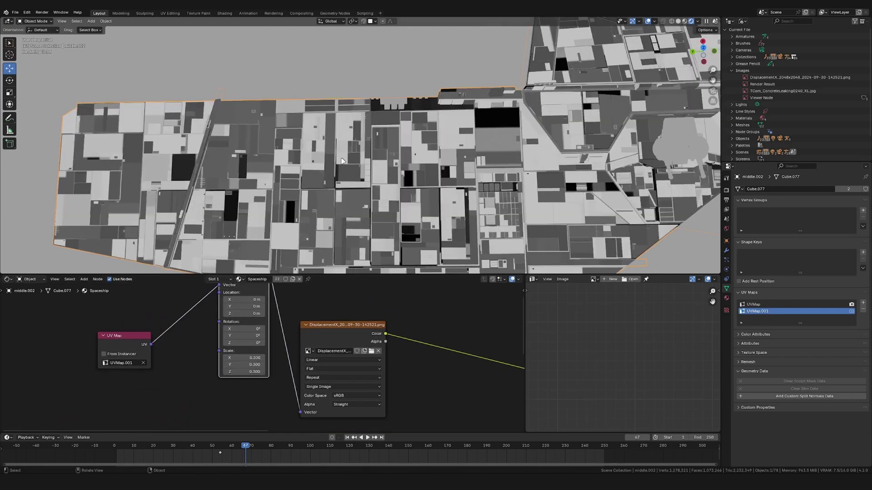
middle_click_drag(308, 172, 372, 137)
scroll(368, 144, "up", 5)
scroll(367, 157, "up", 3)
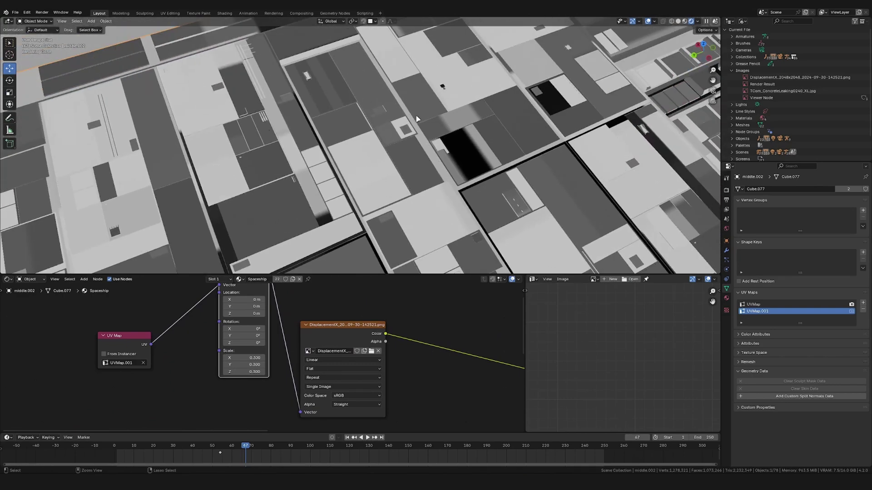
scroll(415, 99, "down", 6)
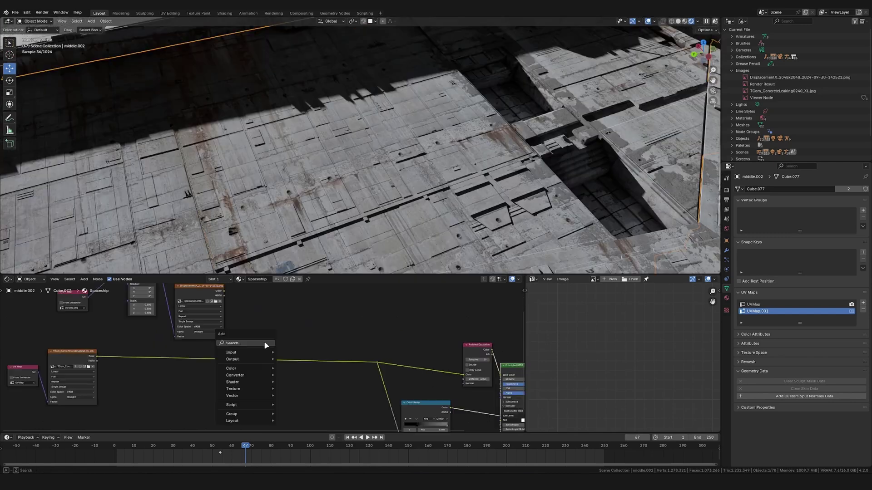
Insert a Mix Color node on the wire between the concrete image and the reroute, and set its blending mode to Multiply.
left_click(267, 344)
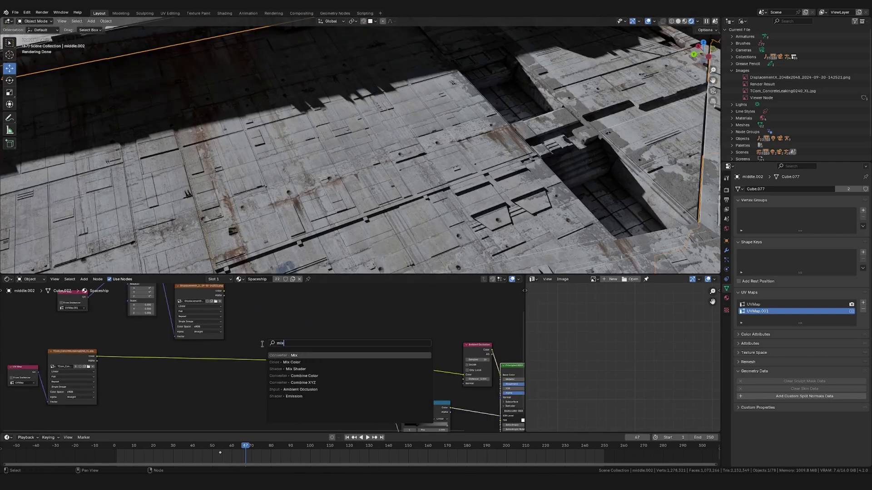
left_click(279, 362)
left_click(269, 343)
scroll(268, 359, "up", 2)
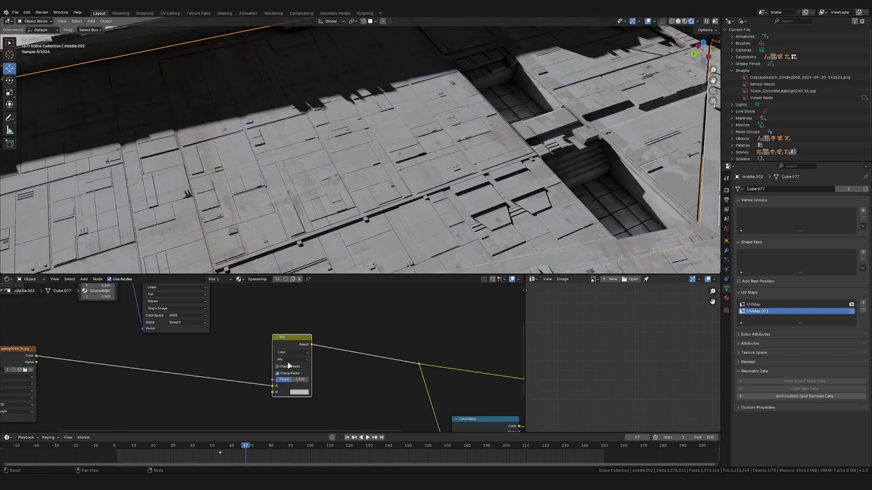
left_click(287, 360)
left_click(287, 389)
scroll(249, 338, "down", 2)
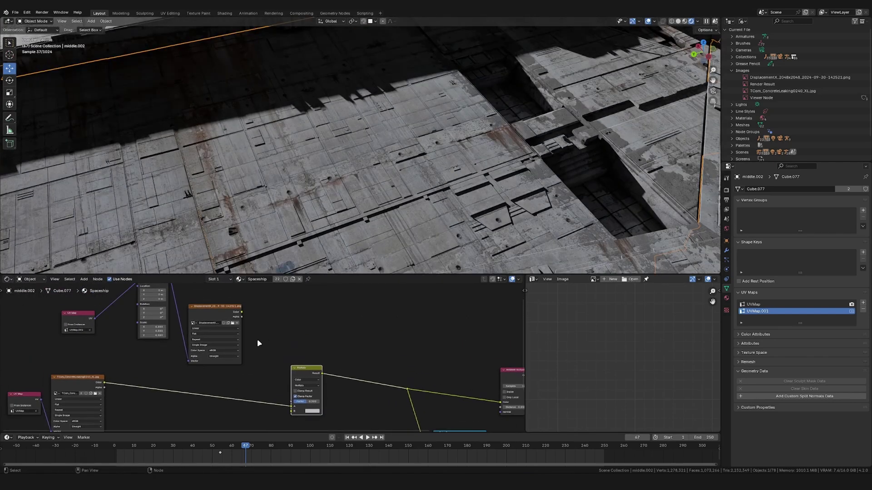
Connect the displacement image's Color output to the Multiply node's B input and inspect the blended panels on the middle hull.
left_click_drag(242, 312, 301, 401)
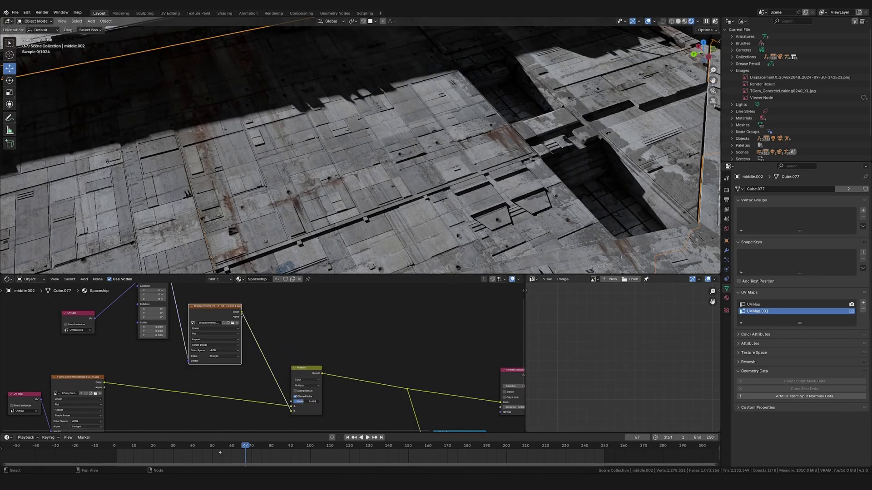
scroll(355, 251, "down", 6)
middle_click_drag(356, 251, 383, 213)
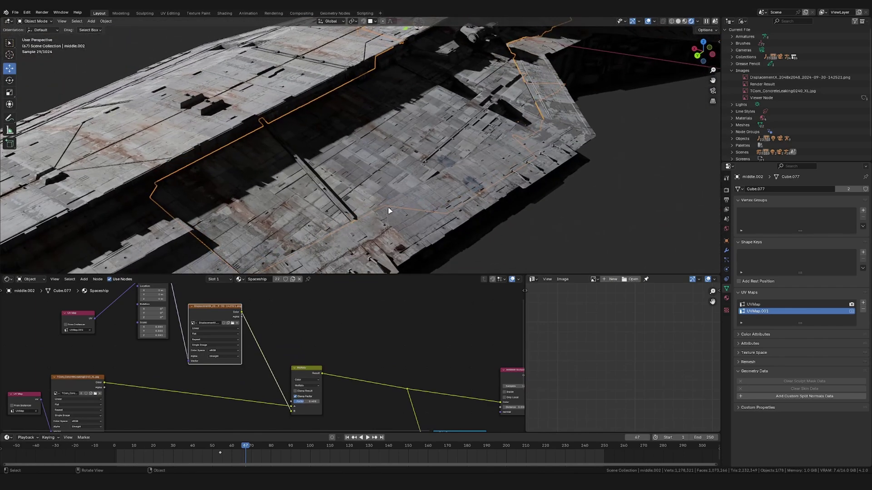
scroll(393, 213, "up", 4)
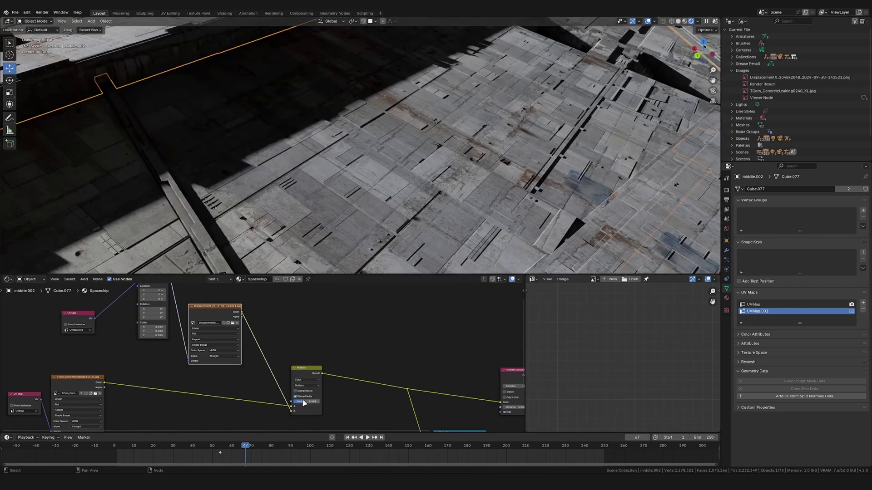
Toggle the Multiply node's mute on and off to compare the hull with and without the displacement overlay.
scroll(367, 159, "down", 3)
mouse_move(368, 159)
middle_mouse_down()
mouse_move(425, 157)
mouse_move(366, 167)
middle_mouse_up()
left_click(307, 369)
key("m")
key("m")
key("m")
key("m")
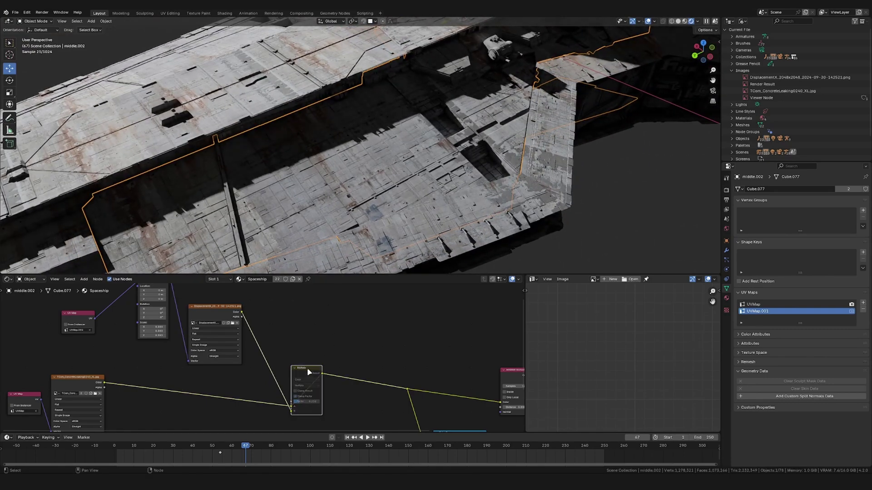
Duplicate the leaking concrete image node, load TCom_ConcreteBare0356_9_seamless_M.png into the copy and preview it on the hull.
scroll(328, 208, "up", 3)
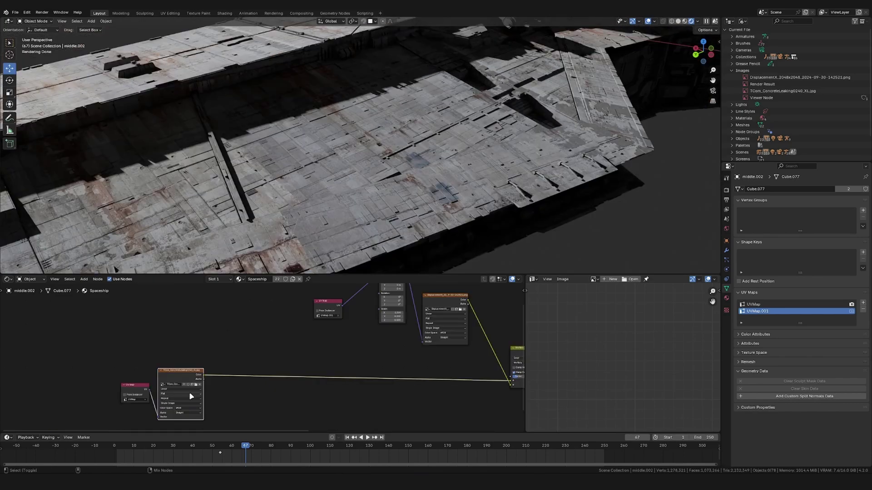
key("shift+d")
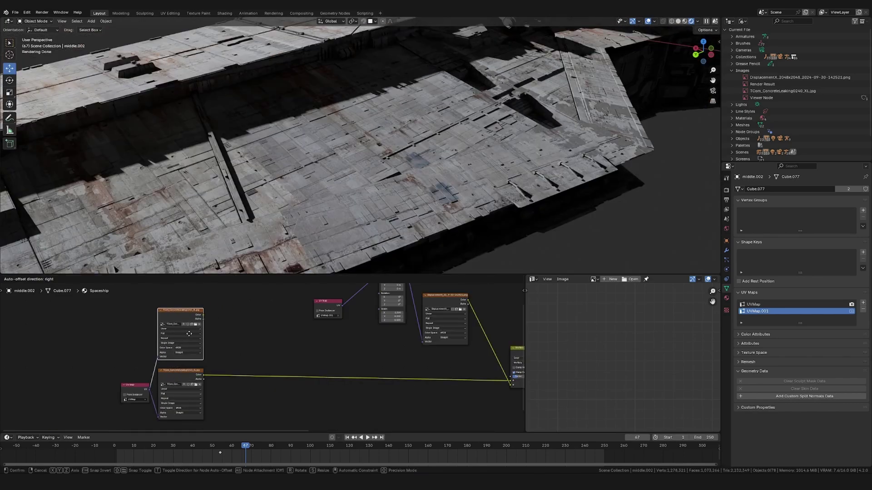
left_click(187, 364)
scroll(189, 363, "up", 1)
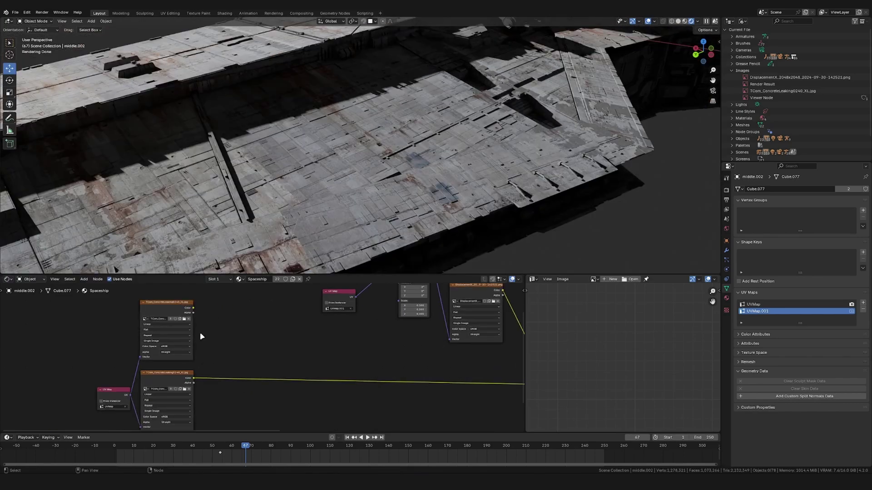
left_click(185, 319)
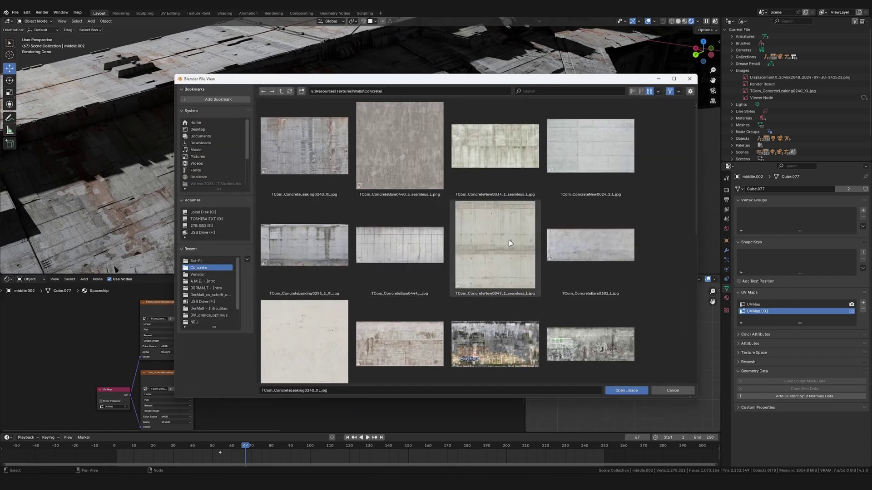
scroll(536, 196, "down", 4)
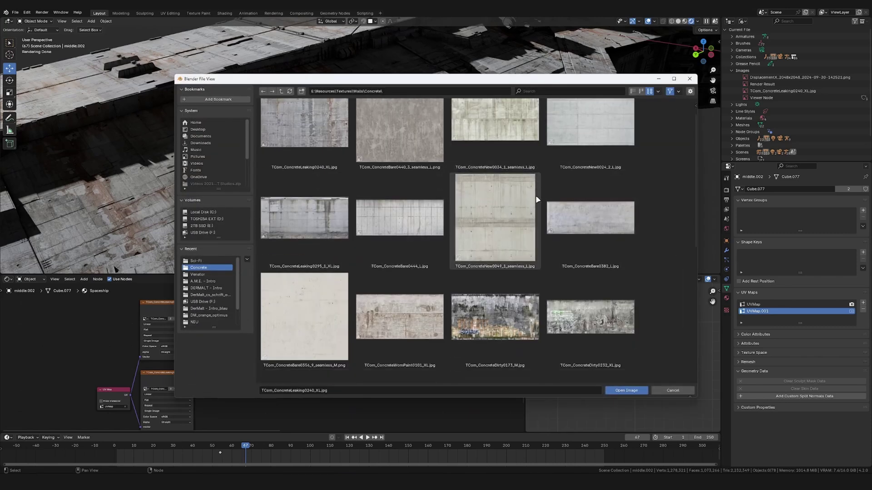
double_click(311, 230)
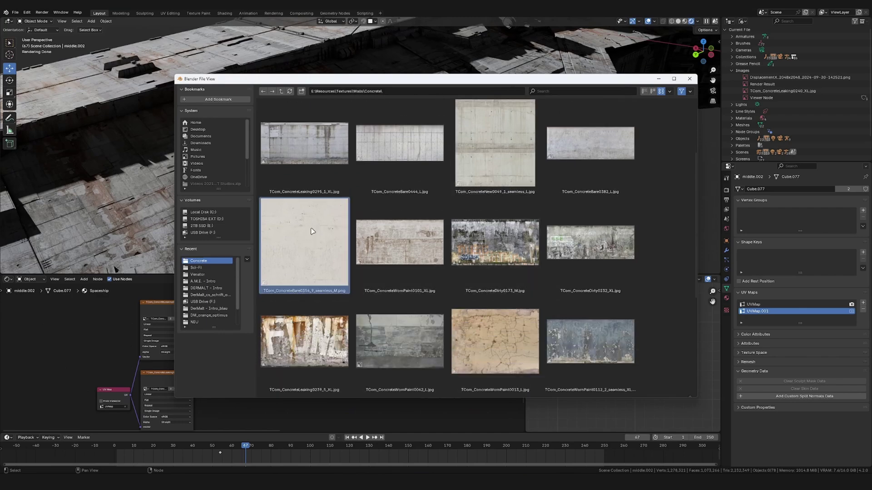
left_click(175, 308, "ctrl+shift")
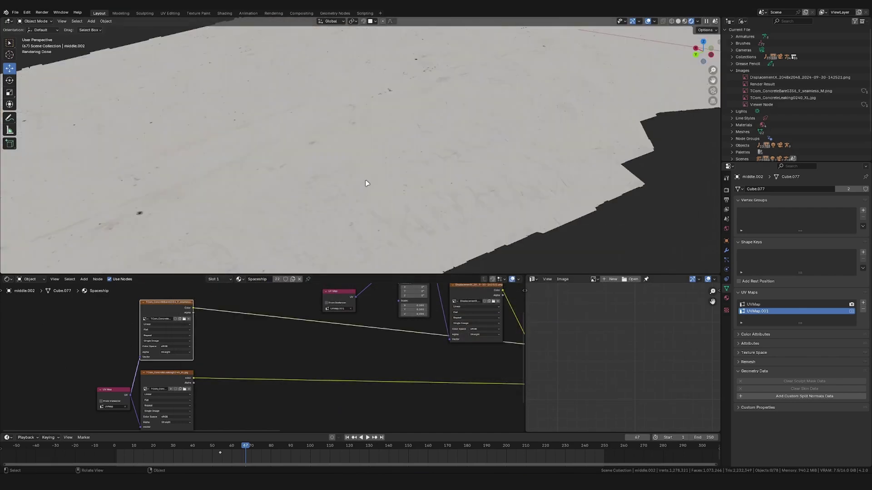
middle_click_drag(362, 183, 368, 191)
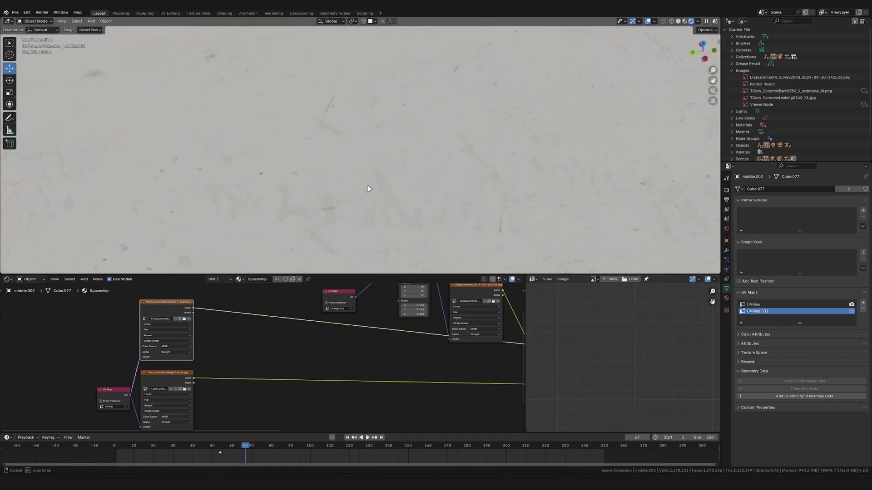
Duplicate the UVMap.001 node and connect the copy's UV output to the bare concrete image's Vector input.
middle_click_drag(326, 322, 367, 327)
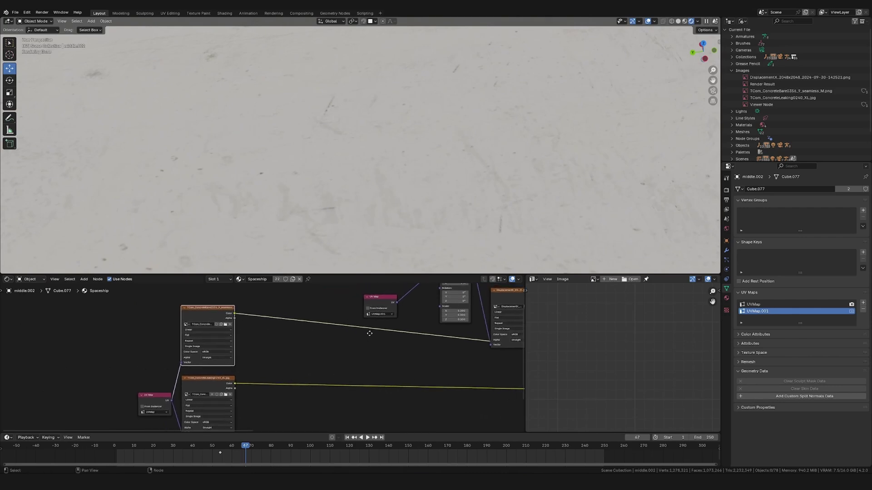
left_click(378, 298)
key("shift+d")
left_click(150, 339)
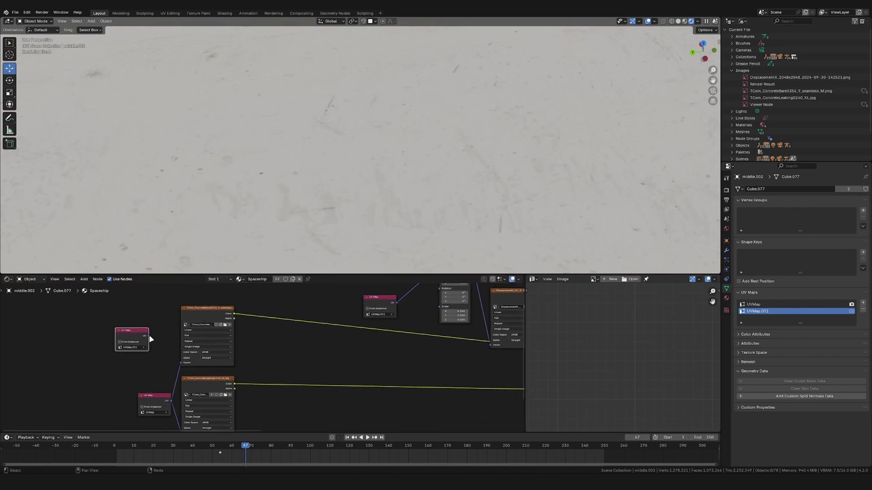
left_click_drag(180, 364, 181, 363)
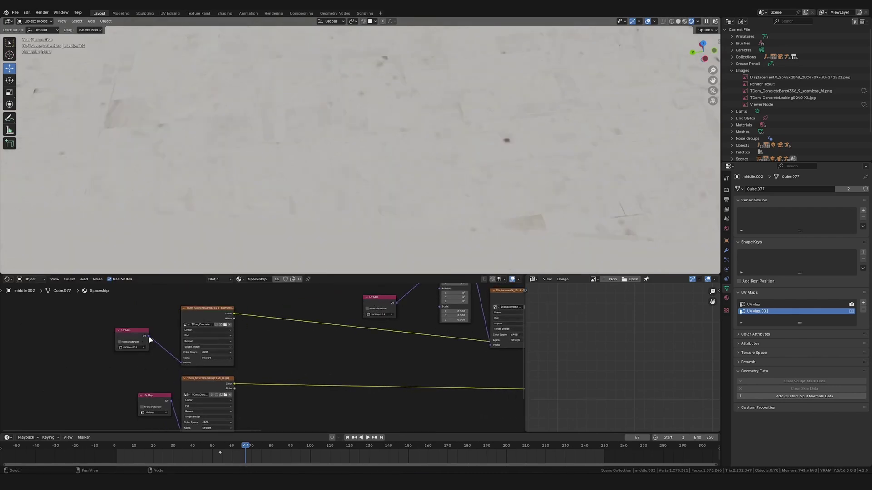
Insert a copy of the Mapping node between the duplicated UVMap.001 node and the bare concrete image, scaled to 3.6 on all axes.
scroll(150, 341, "up", 2)
left_click_drag(111, 336, 56, 337)
scroll(205, 336, "down", 4)
middle_click_drag(336, 323, 328, 358)
key("shift+d")
left_click(152, 342)
scroll(150, 377, "up", 1)
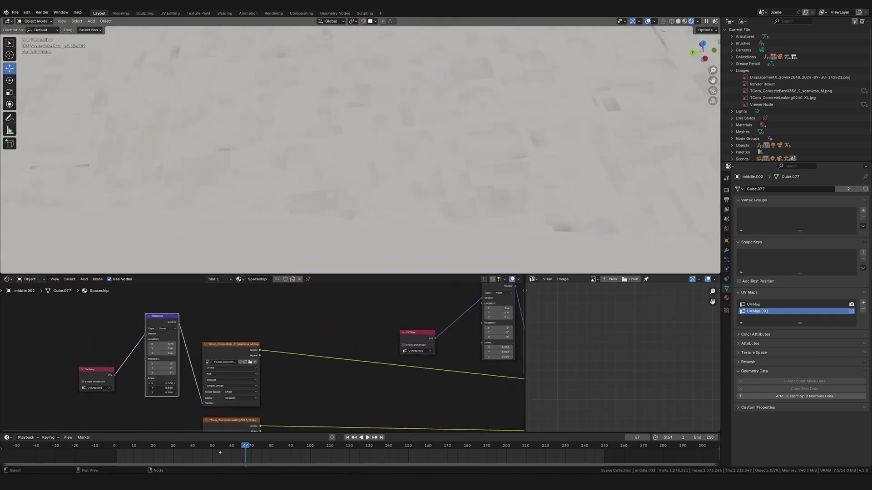
key("Return")
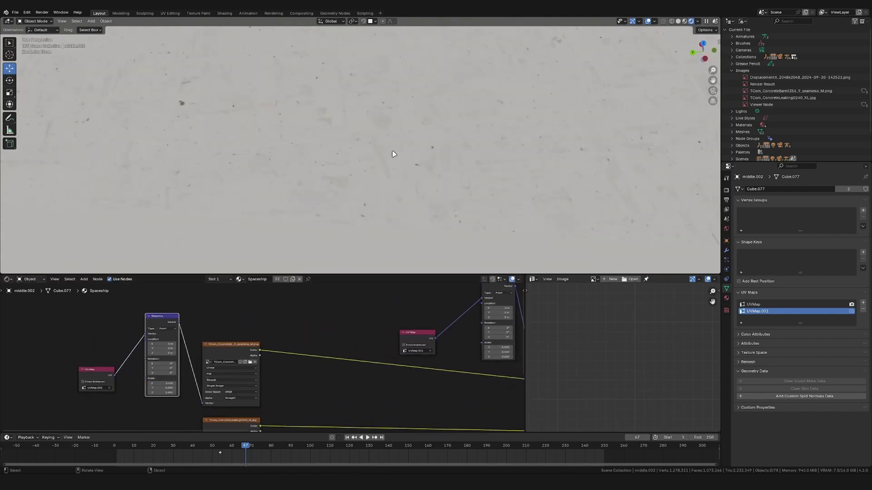
middle_click_drag(401, 148, 414, 144)
scroll(322, 359, "down", 3)
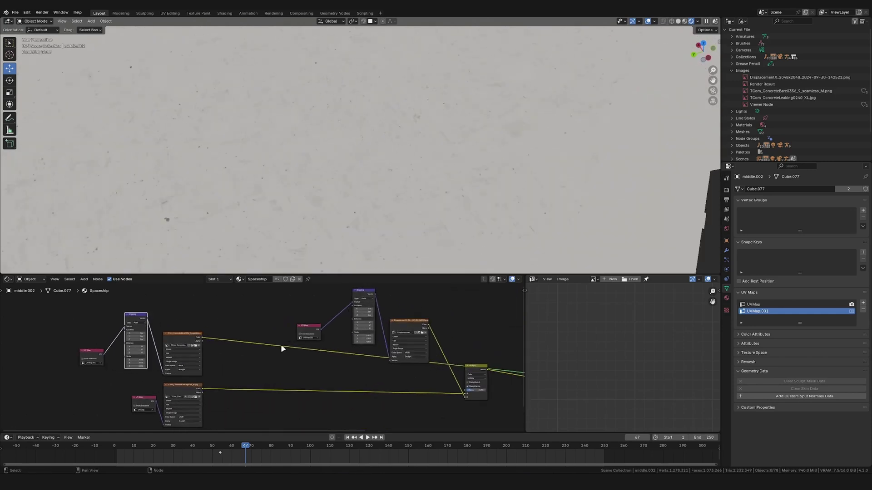
Insert a Mix Color node after the leaking concrete image, with bare concrete feeding input A and leaking concrete feeding input B.
middle_click_drag(259, 366, 265, 334)
scroll(266, 335, "up", 2)
key("shift+a")
left_click(266, 335)
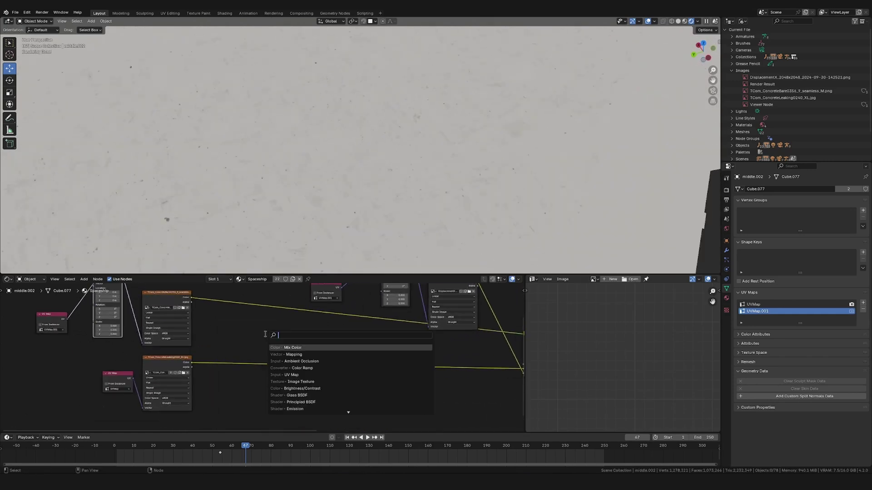
left_click(308, 348)
left_click(288, 343)
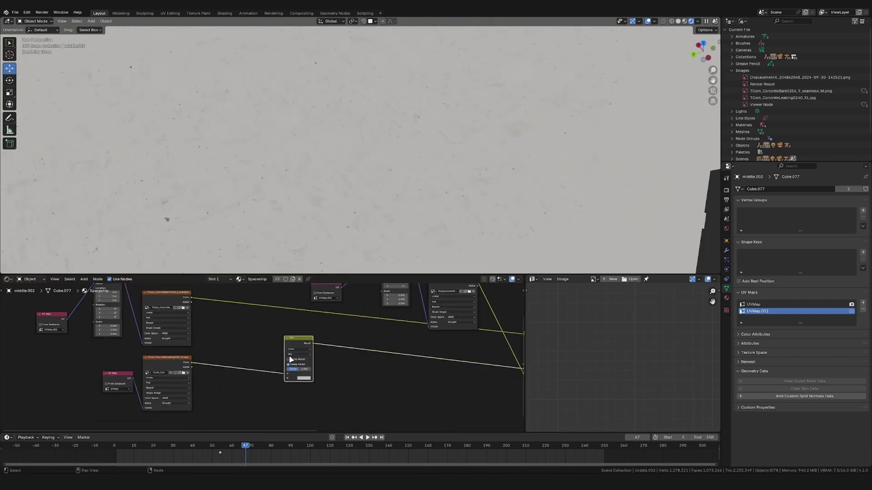
left_click_drag(282, 374, 285, 379)
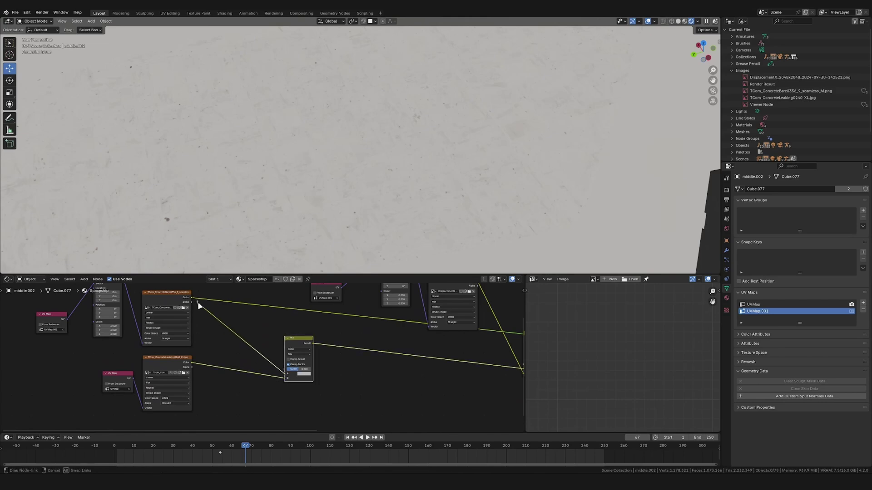
left_click_drag(192, 299, 192, 297)
Restore the full shader preview and lower the Mix node's Factor to tone down the leaking concrete on the hull.
scroll(434, 344, "down", 6)
middle_click_drag(434, 344, 268, 352)
left_click(435, 360, "ctrl+shift")
scroll(264, 227, "down", 3)
middle_click_drag(339, 223, 370, 212)
scroll(230, 379, "up", 3)
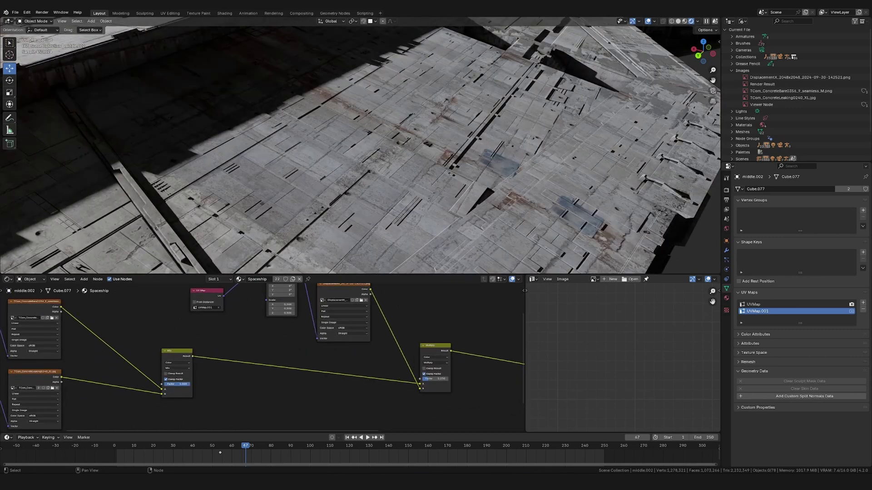
left_click_drag(187, 384, 180, 384)
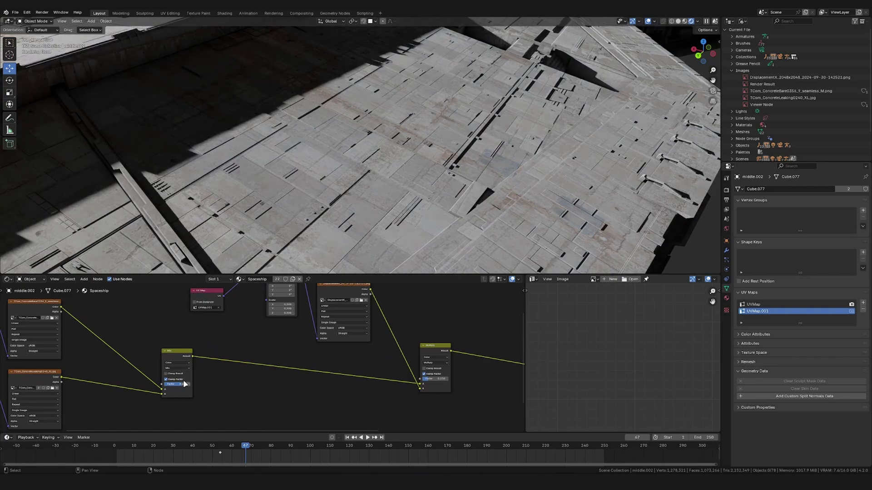
middle_click_drag(391, 177, 424, 163)
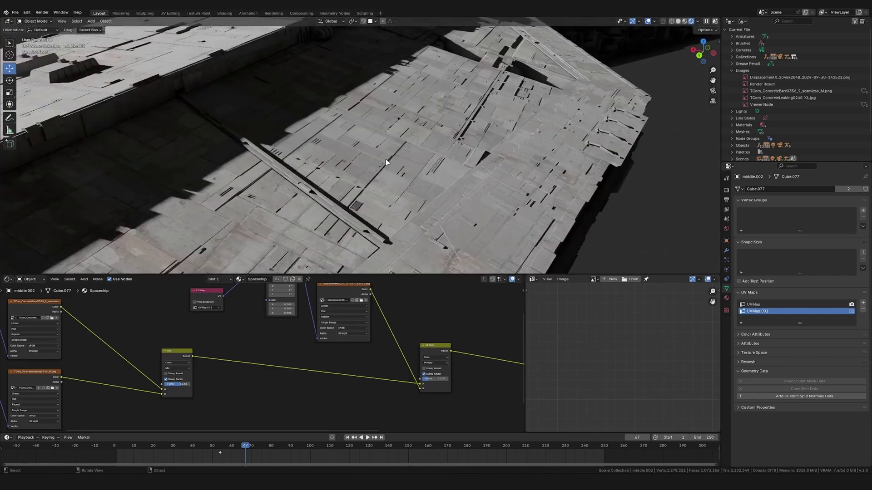
scroll(386, 160, "up", 3)
Lower the Mix node's Factor to 0 and set the bare concrete's Mapping scale to 10 on X, Y and Z.
left_click_drag(177, 384, 162, 384)
middle_click_drag(124, 358, 260, 372)
scroll(178, 373, "up", 3)
left_click_drag(93, 350, 102, 361)
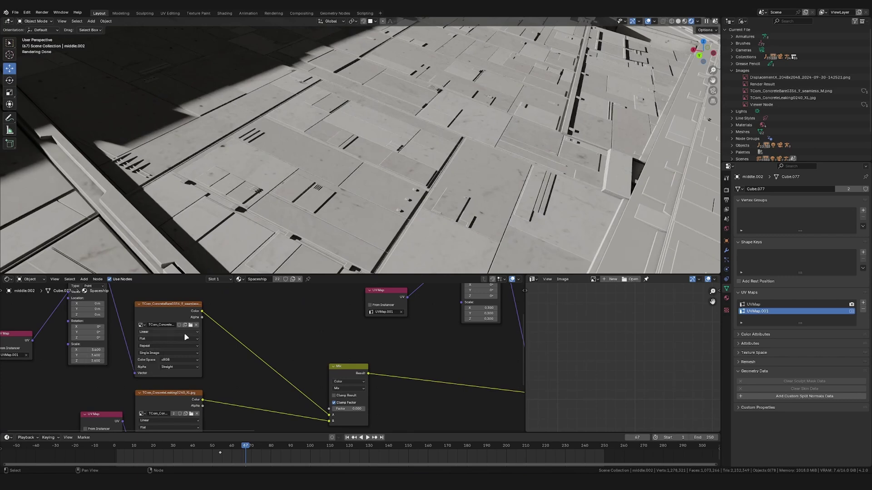
left_click_drag(90, 349, 93, 361)
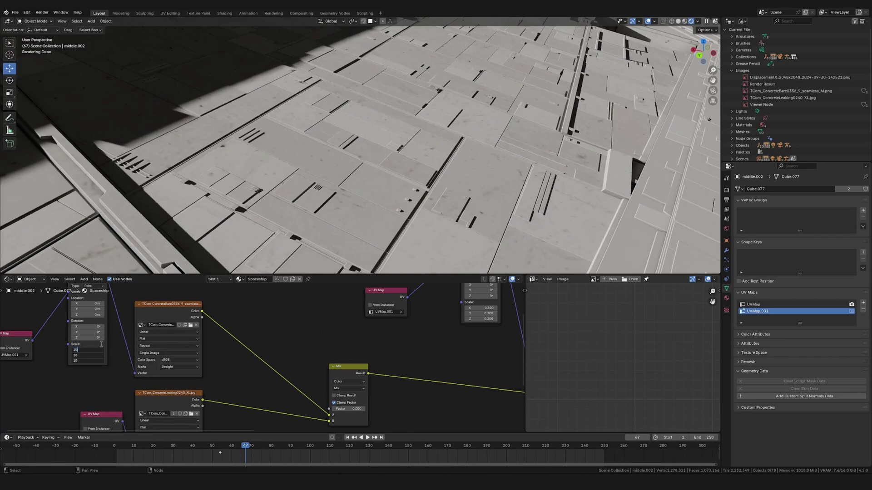
key("Return")
middle_click_drag(427, 193, 413, 197)
scroll(412, 379, "up", 2)
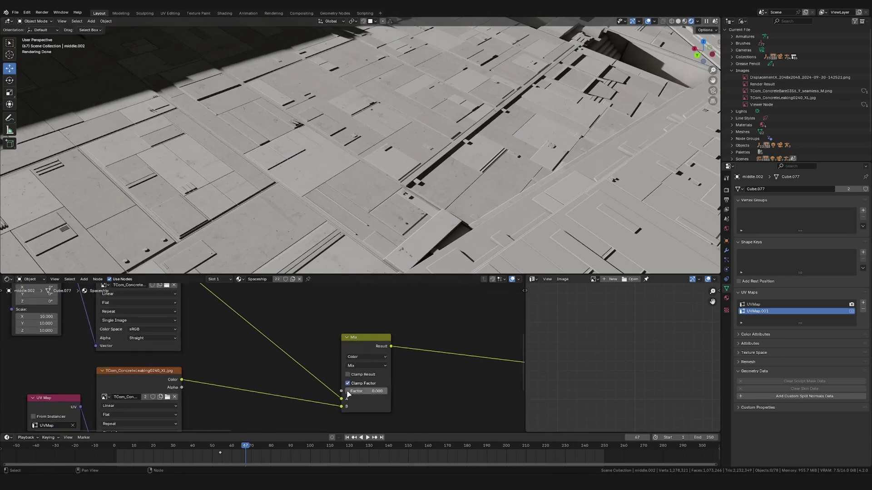
Raise the Mix node's Factor to bring some leaking concrete back and inspect the blend on the hull.
left_click_drag(359, 391, 379, 391)
middle_click_drag(411, 220, 356, 232)
middle_click_drag(317, 171, 399, 195)
Move the concrete, displacement and Multiply nodes away from the reroute to make room for more nodes.
middle_click_drag(393, 389, 210, 373)
scroll(336, 368, "down", 9)
middle_click_drag(427, 367, 282, 377)
scroll(284, 366, "up", 4)
left_click_drag(288, 353, 266, 354)
left_click(256, 364)
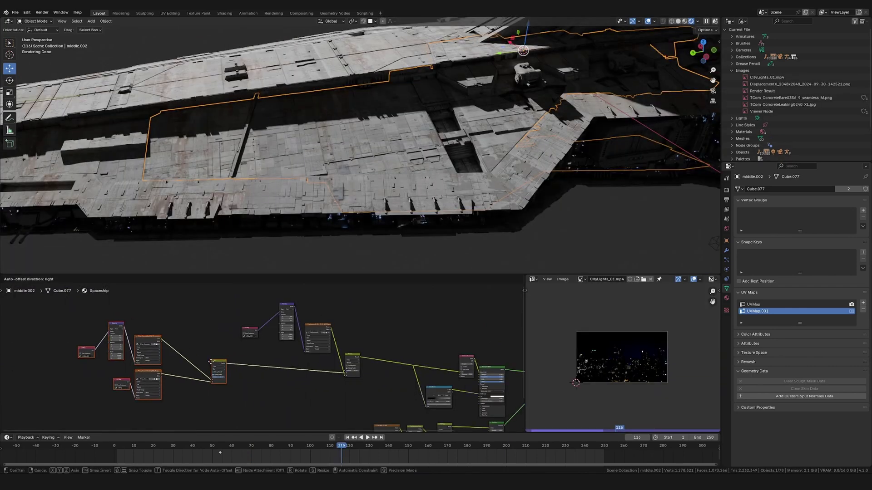
left_click_drag(211, 362, 129, 361)
left_click_drag(221, 310, 216, 351)
left_click(250, 343)
Insert a duplicate of the Multiply node on the wire before the reroute and add a third UV map to the mesh.
scroll(264, 358, "up", 4)
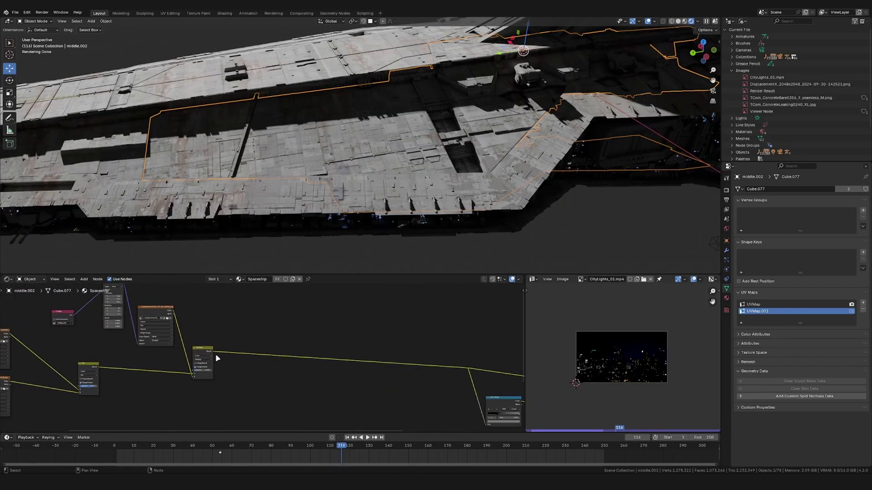
left_click(205, 353)
key("shift+d")
left_click_drag(334, 356, 371, 358)
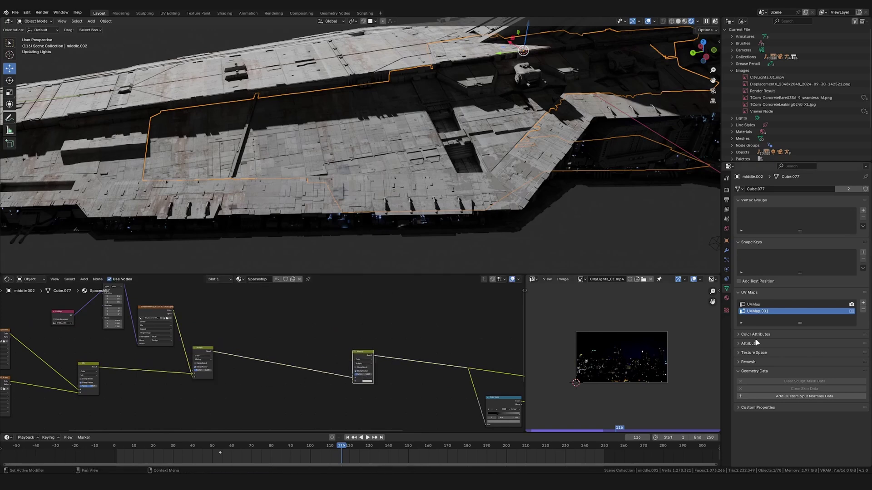
left_click(863, 302)
Duplicate the displacement image and its UVMap.001 node, place the copies above the wire between the Multiply nodes and link UV to Vector.
scroll(323, 342, "up", 3)
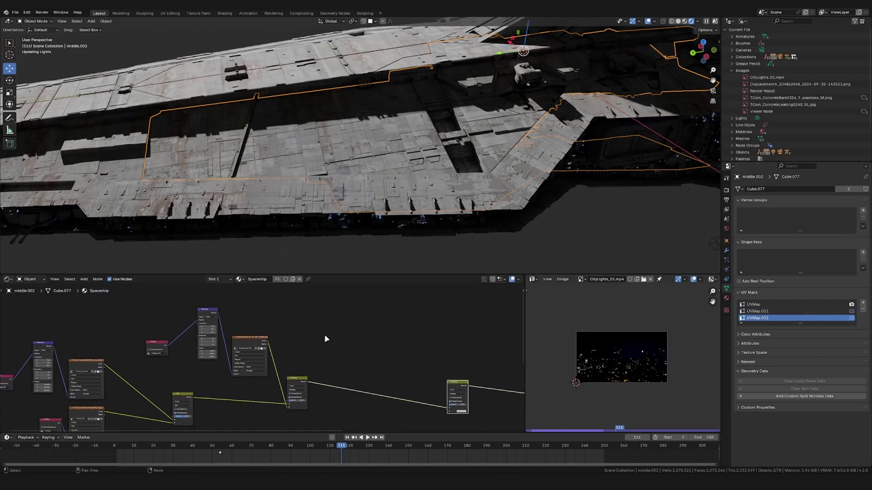
left_click(119, 341)
middle_click_drag(233, 355, 128, 330)
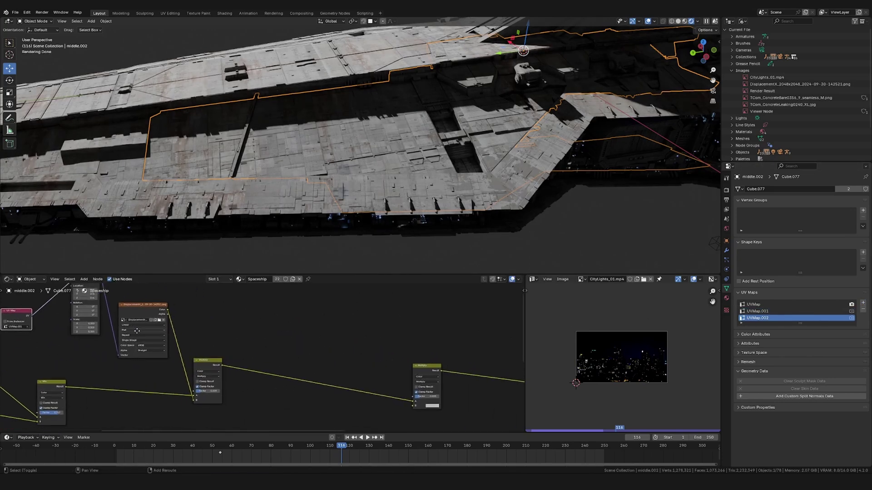
scroll(129, 329, "down", 3)
left_click(162, 322)
left_click(73, 322, "shift")
key("shift+d")
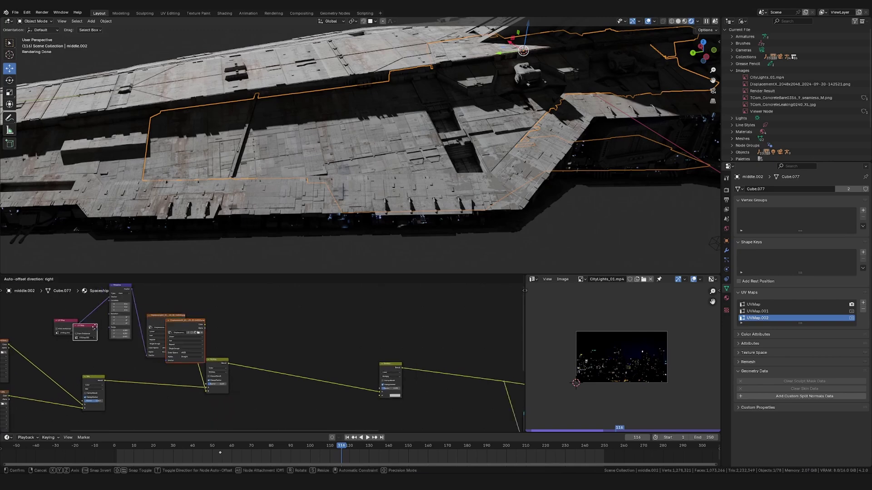
left_click(249, 310)
scroll(252, 312, "down", 1)
scroll(254, 313, "up", 1)
left_click_drag(254, 309, 321, 340)
left_click_drag(340, 306, 307, 300)
left_click(308, 301)
Set the second Multiply node's B colour to white.
scroll(396, 342, "up", 2)
left_click(443, 410)
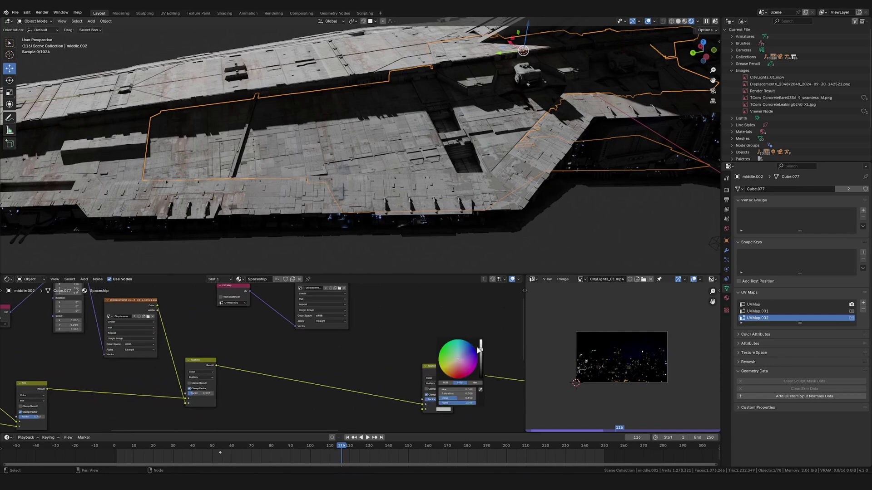
scroll(343, 350, "up", 1)
Replace the duplicated displacement image with TCom_ConcreteLeaking0295_1_XL.jpg from the Walls\Concrete texture folder.
scroll(342, 347, "up", 1)
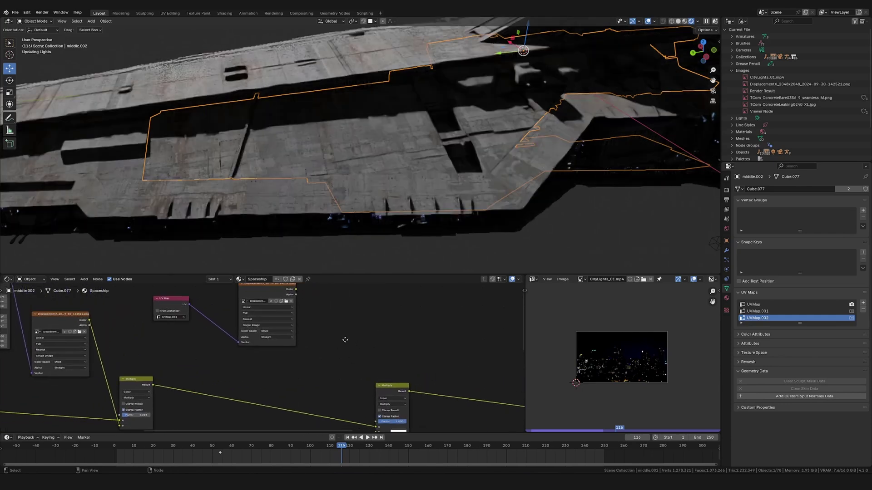
scroll(323, 317, "up", 2)
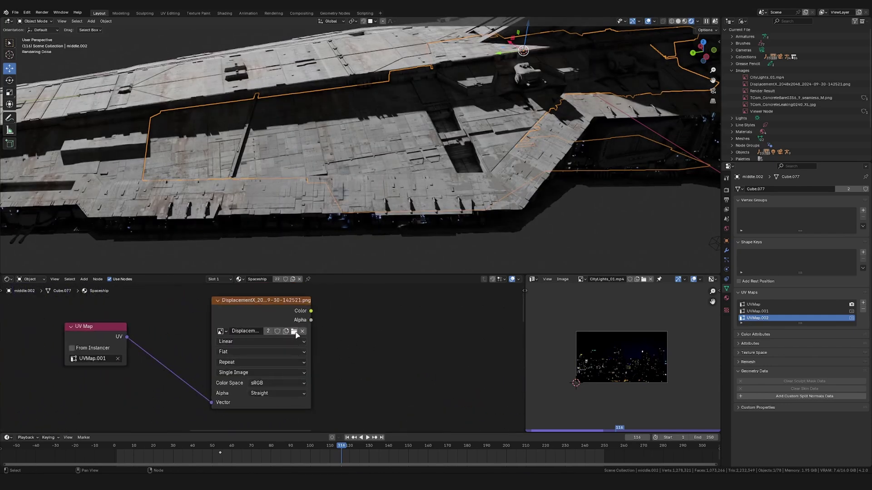
left_click(294, 332)
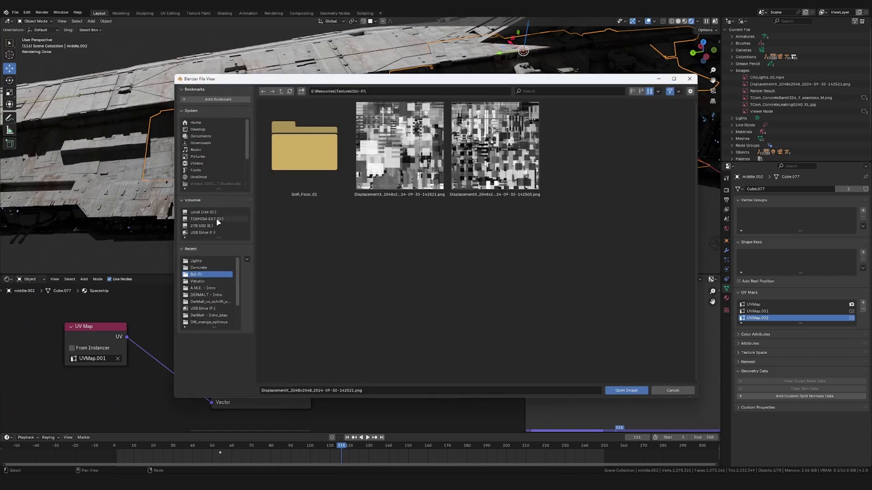
scroll(219, 169, "down", 3)
left_click(212, 150)
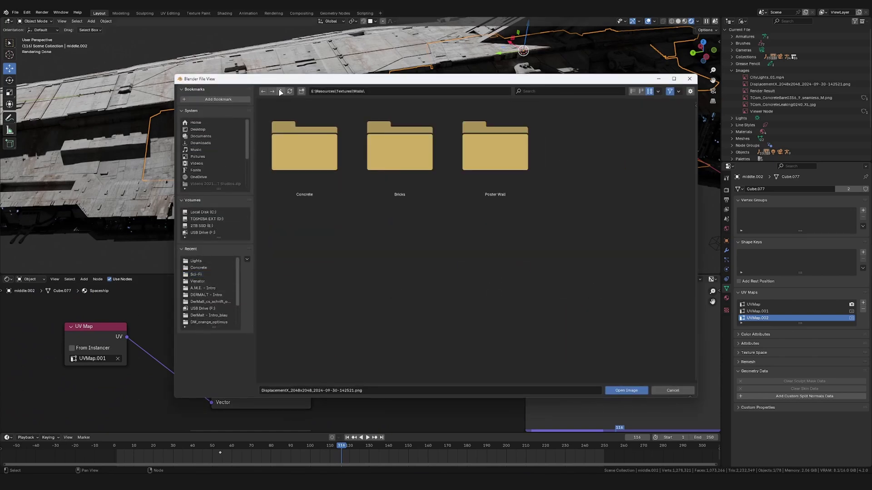
left_click(337, 148)
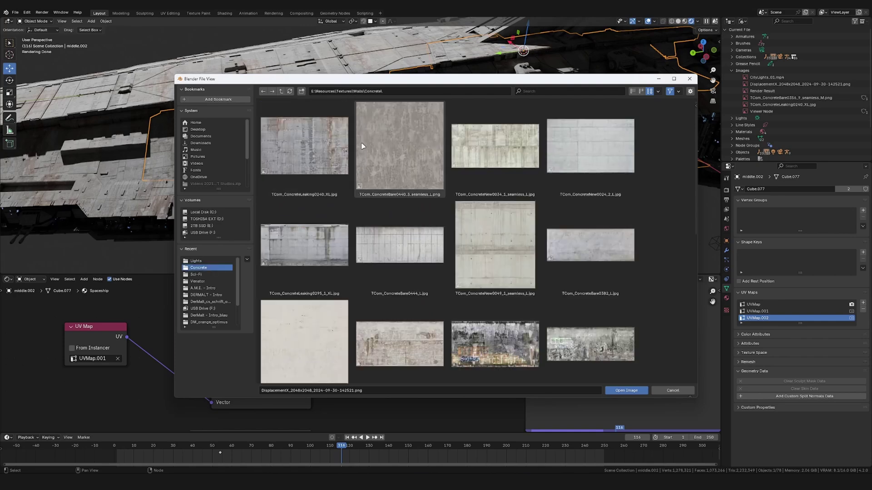
scroll(366, 146, "down", 2)
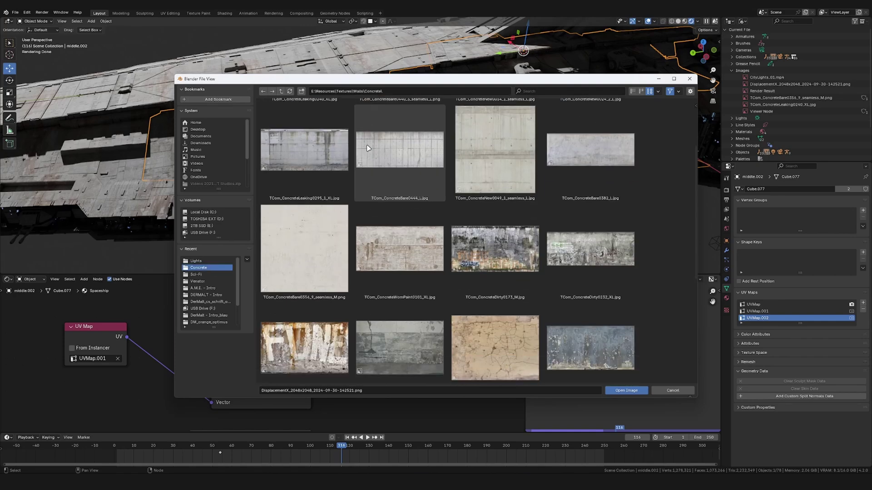
scroll(368, 148, "down", 2)
scroll(368, 148, "down", 1)
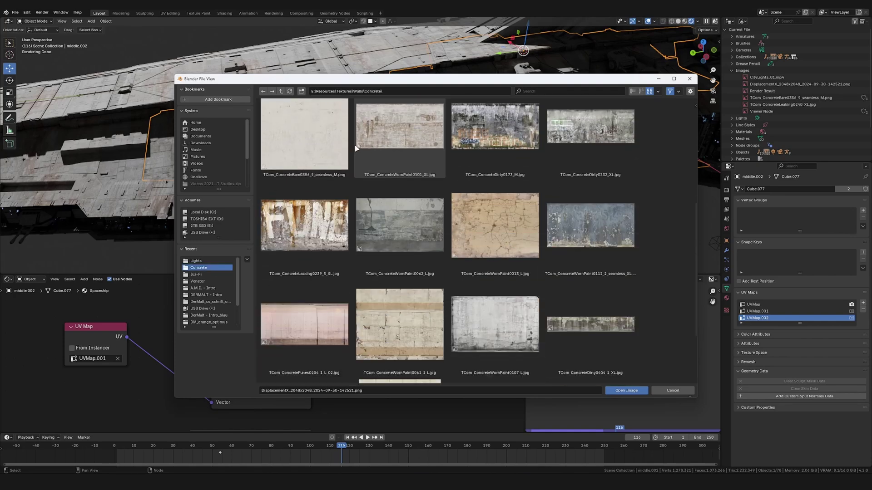
scroll(479, 182, "up", 4)
scroll(480, 182, "up", 1)
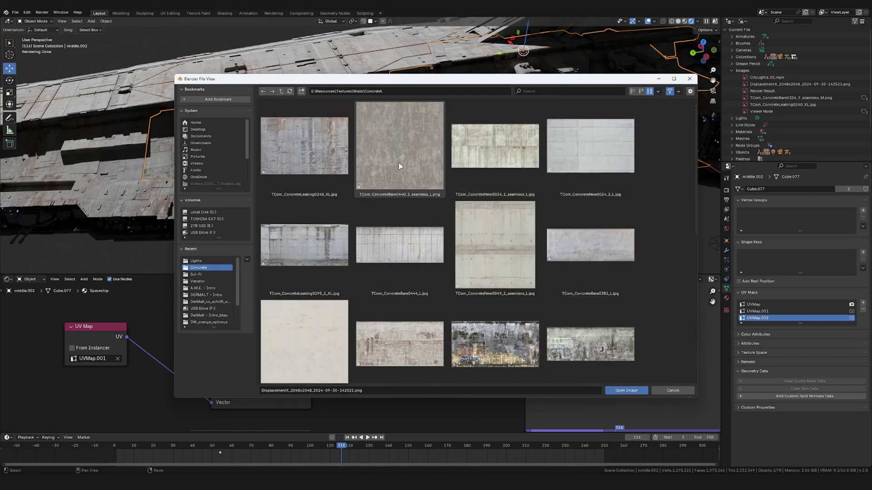
left_click(282, 91)
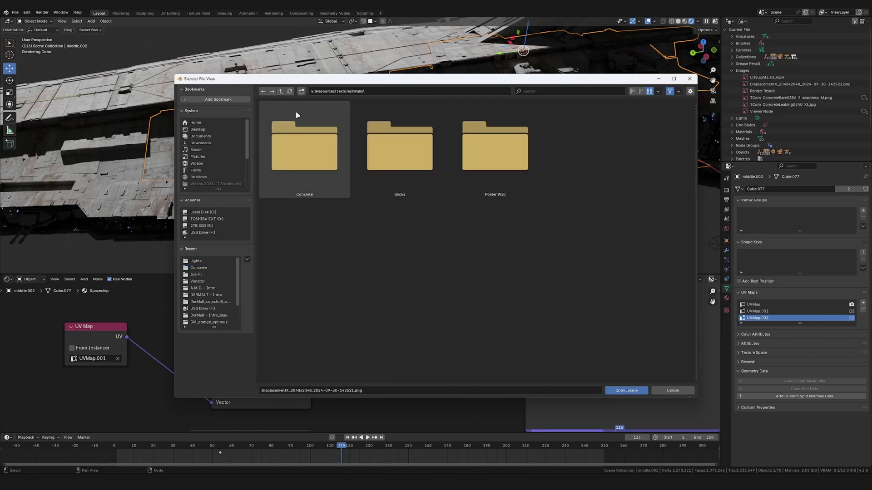
left_click(309, 142)
double_click(320, 239)
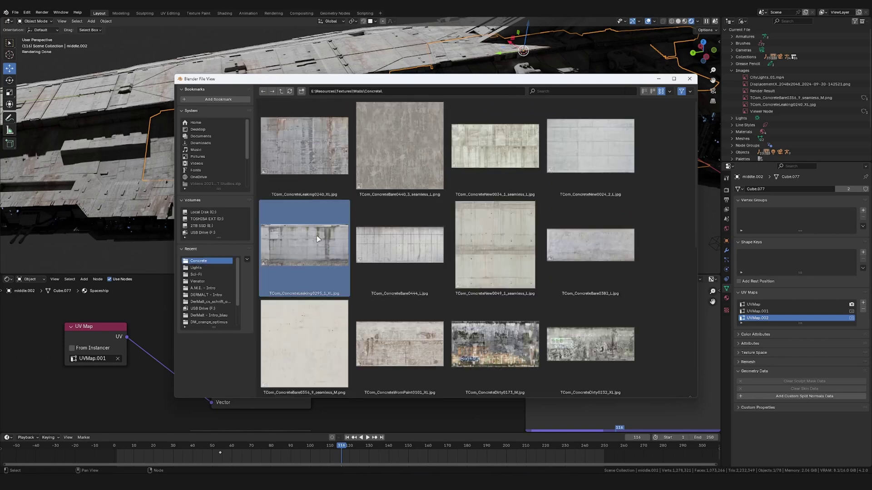
Link the leaking concrete image's Color to the second Multiply node and set its UV Map node to UVMap.002.
scroll(327, 290, "down", 5)
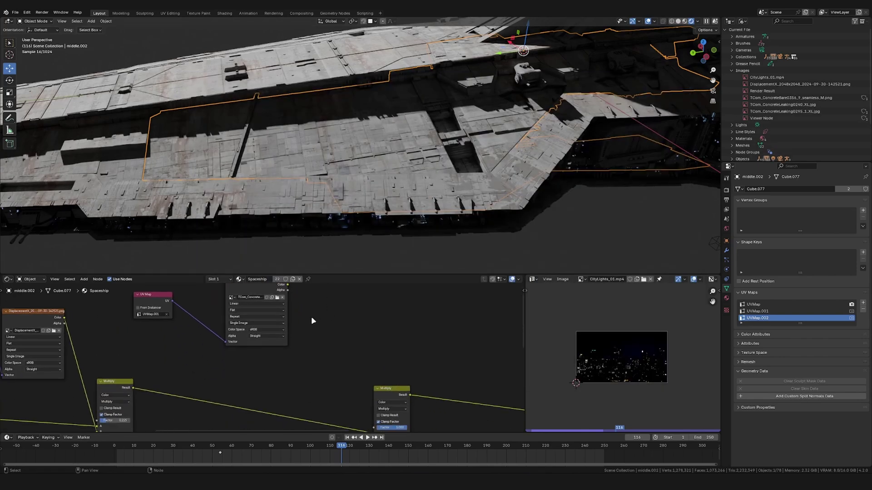
scroll(289, 300, "down", 1)
left_click_drag(277, 287, 349, 407)
scroll(189, 299, "up", 3)
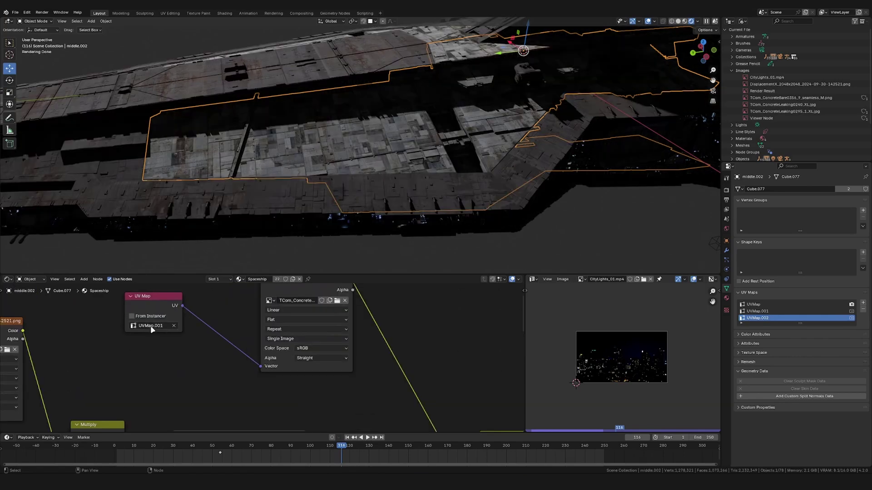
Unwrap all faces of the selected middle hull section with Cube Projection on the third UV map.
middle_click_drag(323, 169, 360, 163)
scroll(352, 171, "up", 1)
key("Tab")
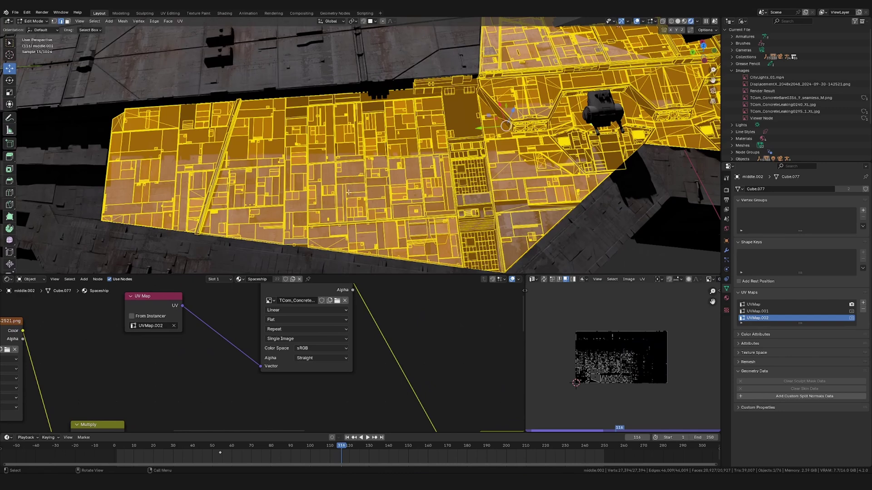
key("u")
left_click(350, 194)
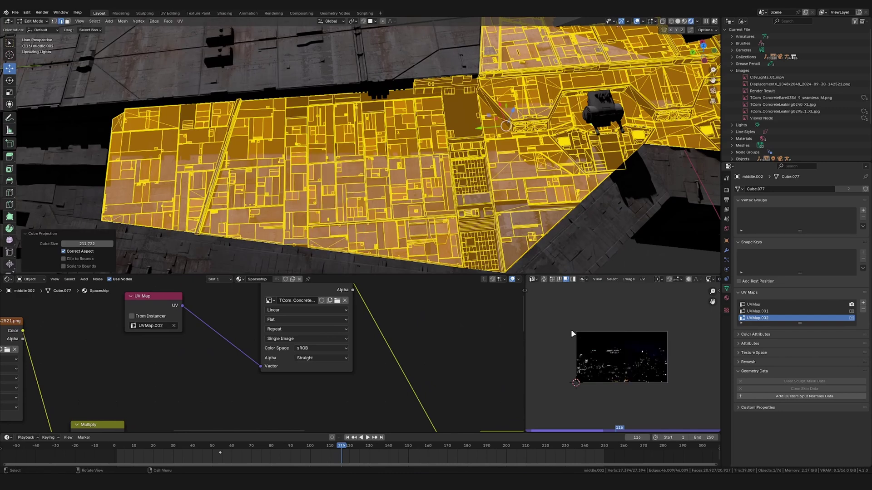
Scale up all UVs of the hull section over the leaking concrete image, reposition them and return to Object Mode.
key("a")
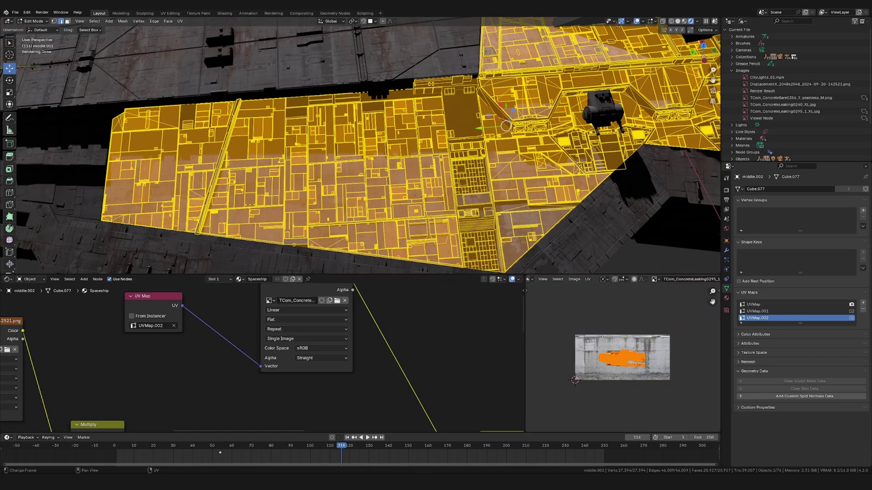
key("s")
left_click(673, 327)
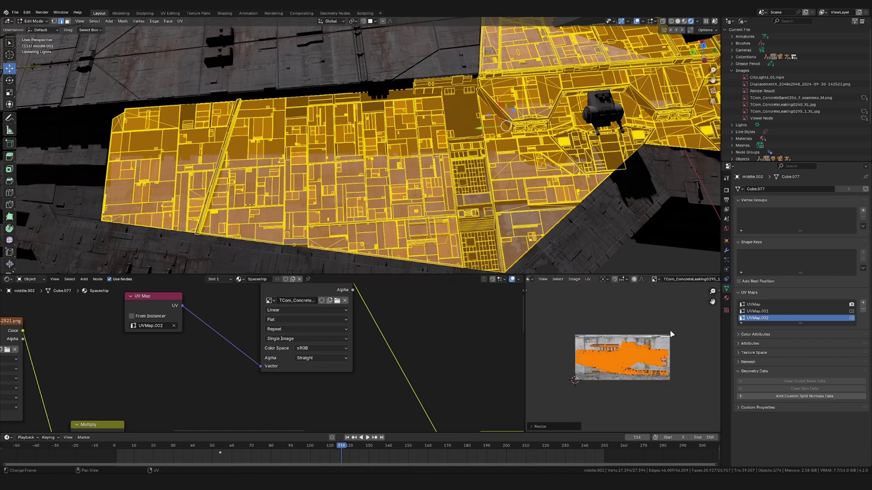
key("g")
key("Return")
key("Tab")
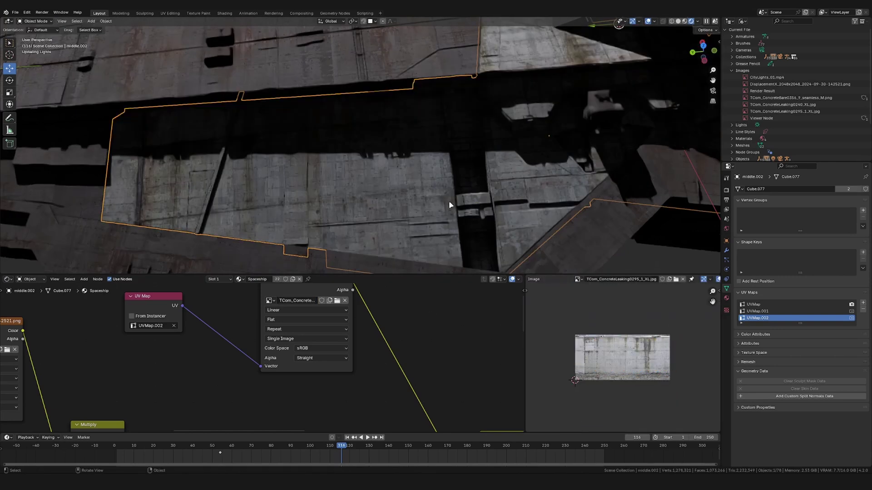
Switch the viewport to Material Preview, reopen the hull section in Edit Mode and hide the viewport overlays.
middle_click_drag(432, 205, 451, 201)
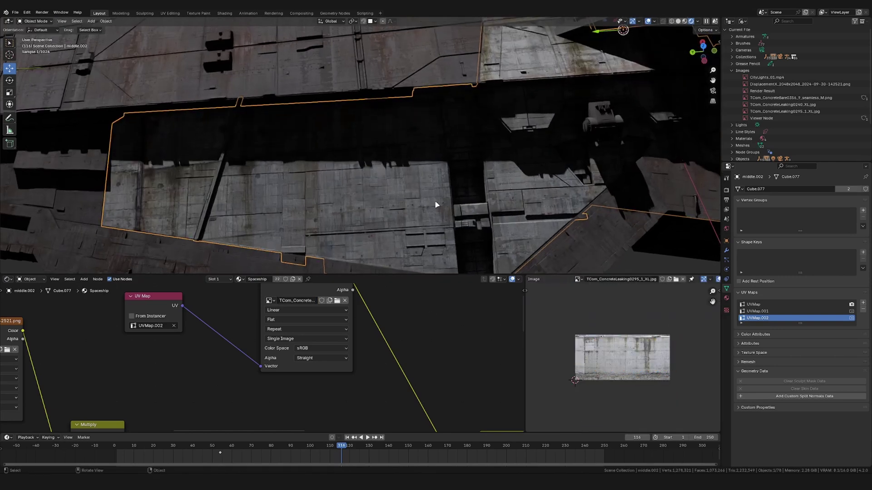
left_click(685, 22)
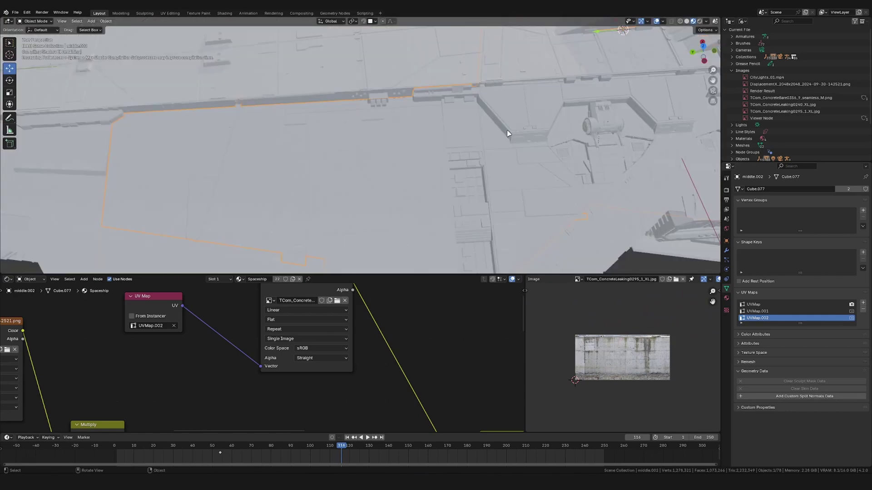
key("Tab")
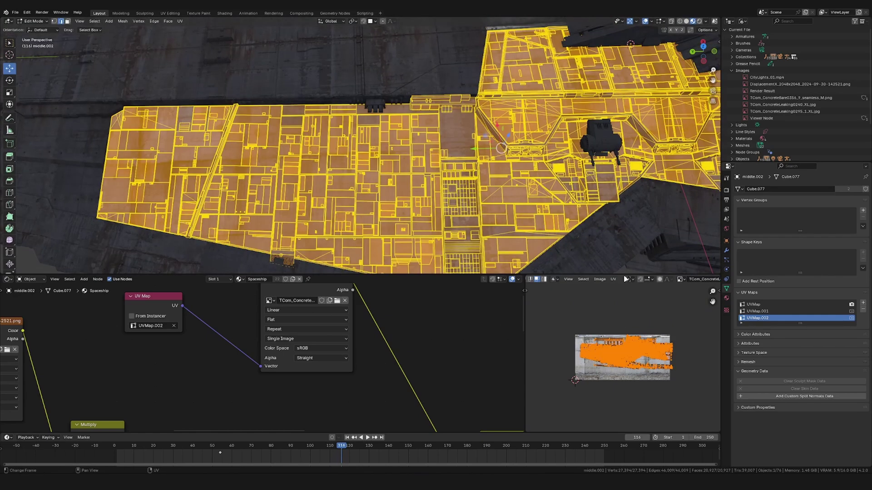
left_click(645, 20)
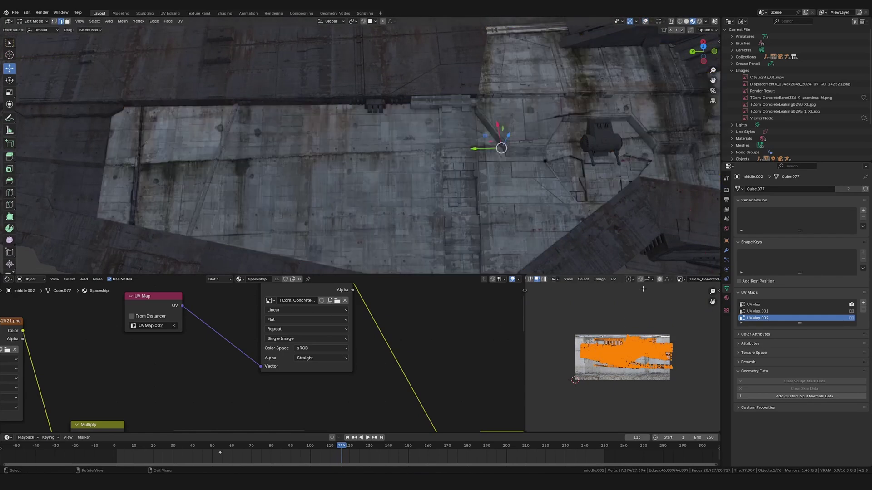
Move the UVs up to the concrete image's upper edge, rotate them slightly to align with the hull and leave Edit Mode.
left_click(639, 339)
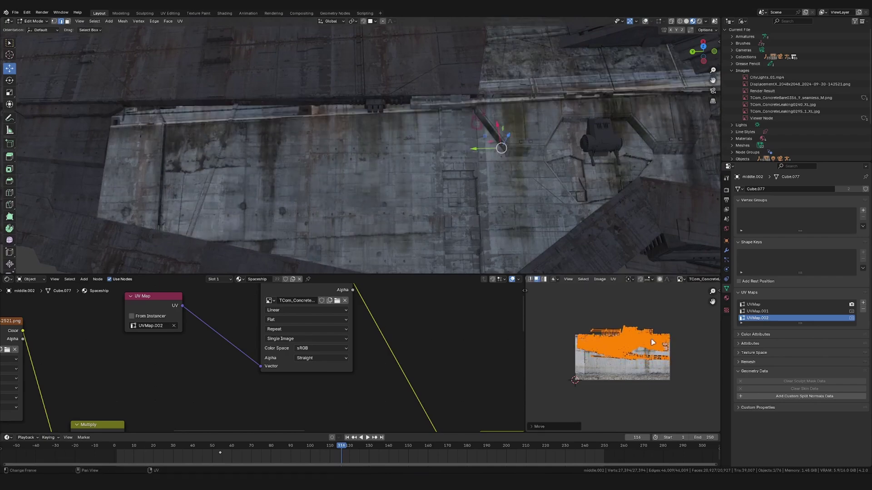
scroll(657, 343, "up", 4)
key("r")
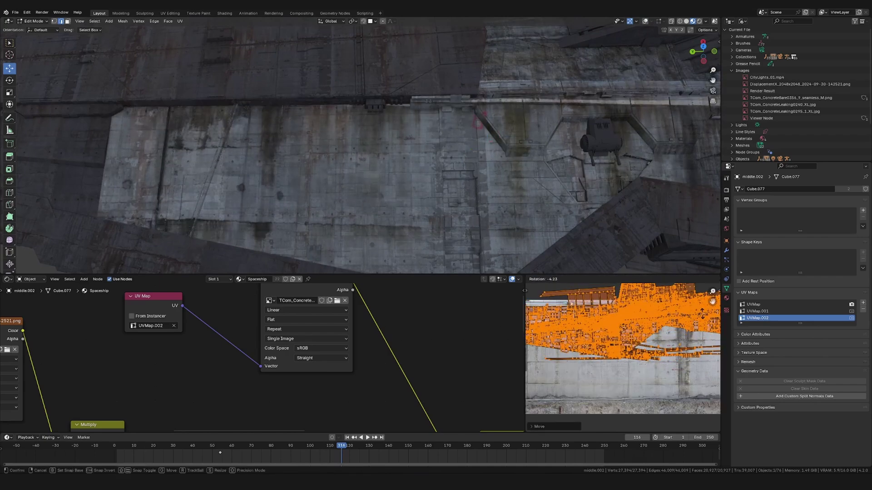
left_click(702, 313)
key("Tab")
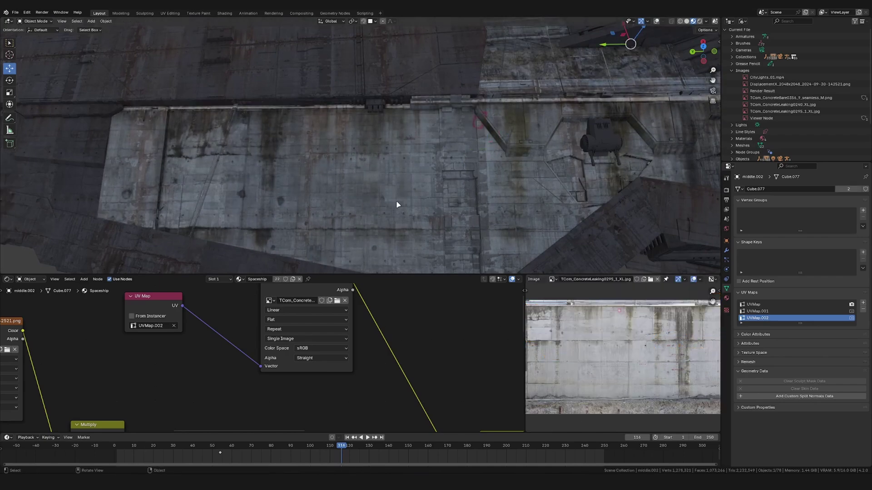
Preview only the leaking concrete image on the hull and move its node away from the second Multiply node.
scroll(364, 336, "down", 2)
left_click(292, 310, "ctrl+shift")
left_click_drag(294, 306, 258, 307)
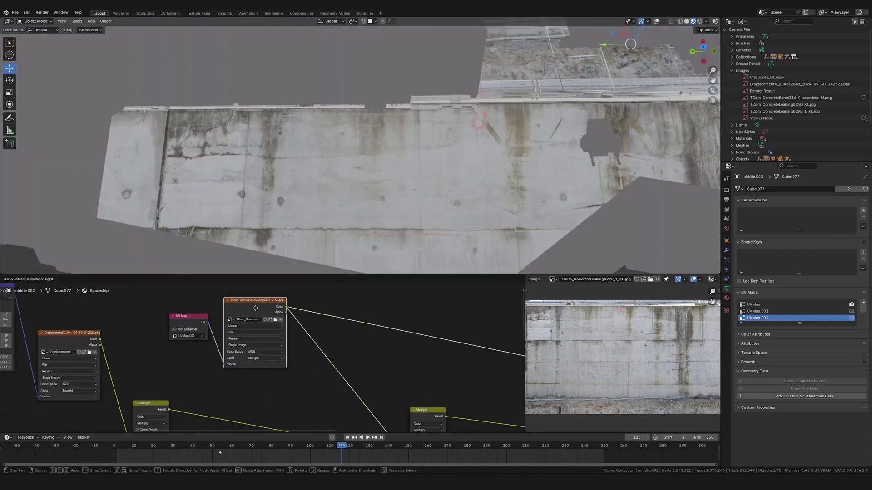
Insert a Hue/Saturation/Value node between the leaking concrete image and the second Multiply node, with Value 3.
key("shift+a")
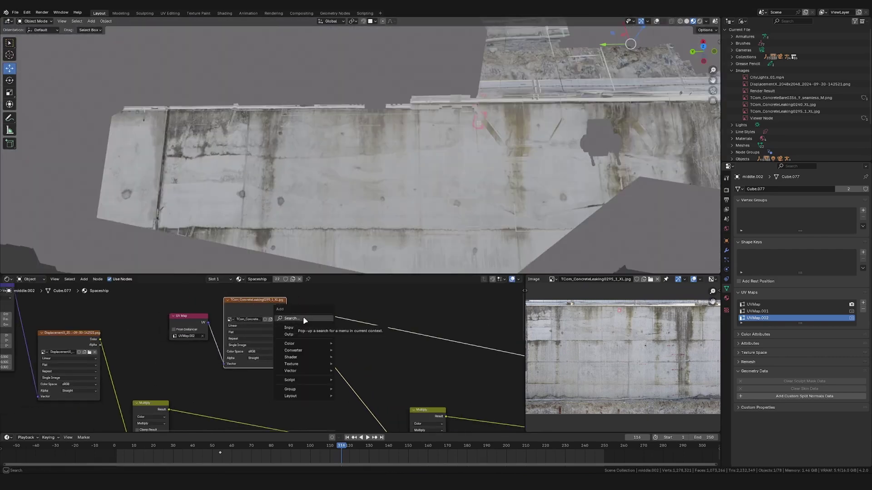
left_click(304, 319)
type("hue")
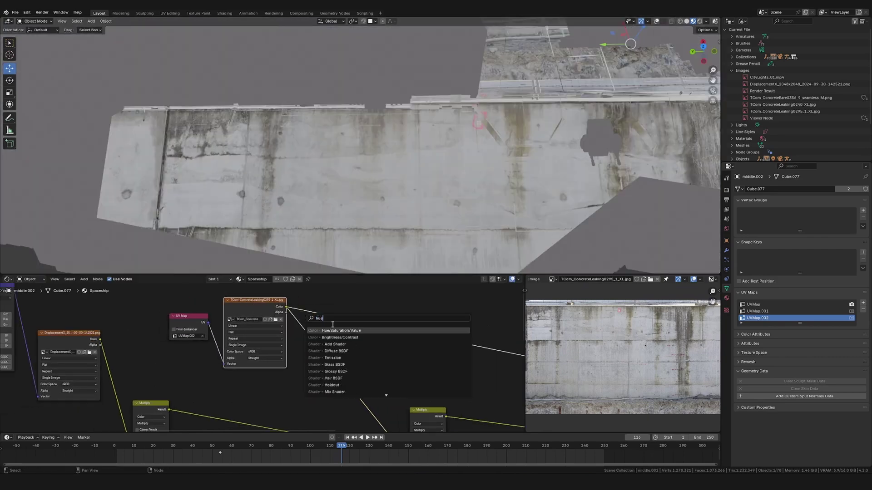
left_click(333, 330)
left_click(332, 366)
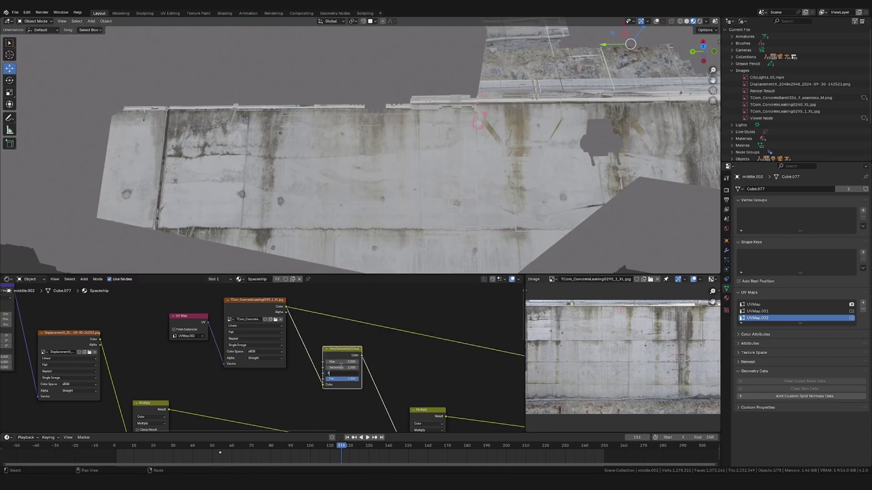
key("Return")
Reconnect the final shader node to the Material Output and view the full material on the hull.
scroll(407, 405, "down", 9)
middle_click_drag(508, 400, 365, 365)
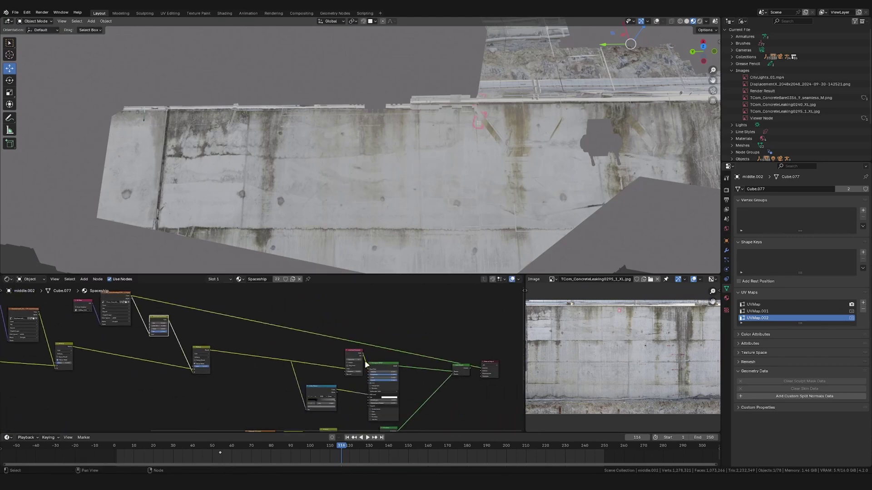
left_click(460, 371, "ctrl+shift")
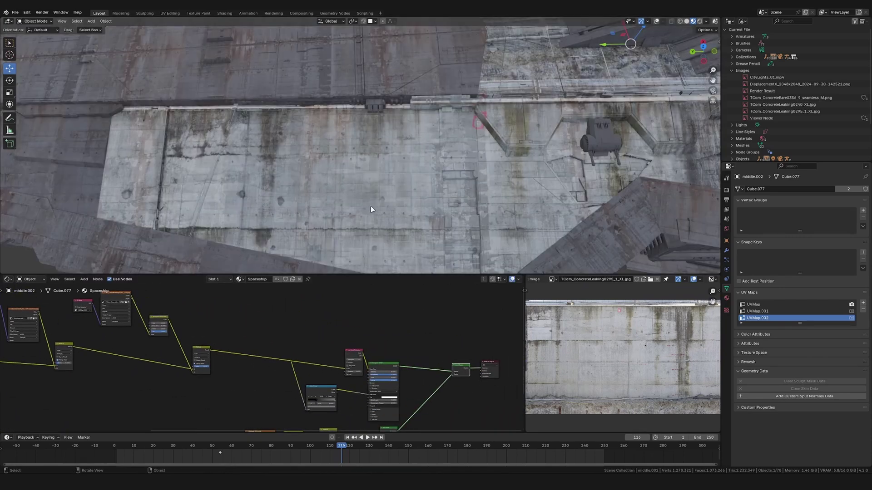
middle_click_drag(370, 207, 407, 176)
scroll(407, 177, "up", 3)
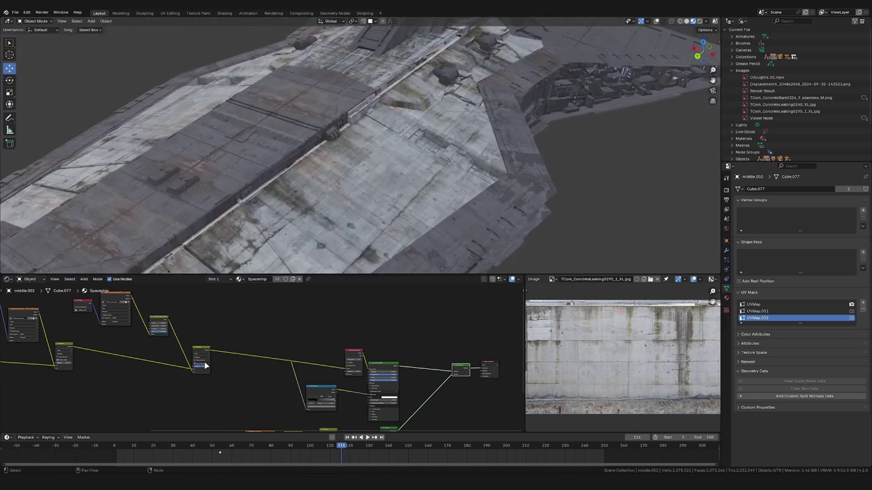
Mute and unmute the second Multiply node to compare the hull with and without the leaking concrete layer.
scroll(275, 366, "up", 5)
left_click(350, 374)
key("m")
key("m")
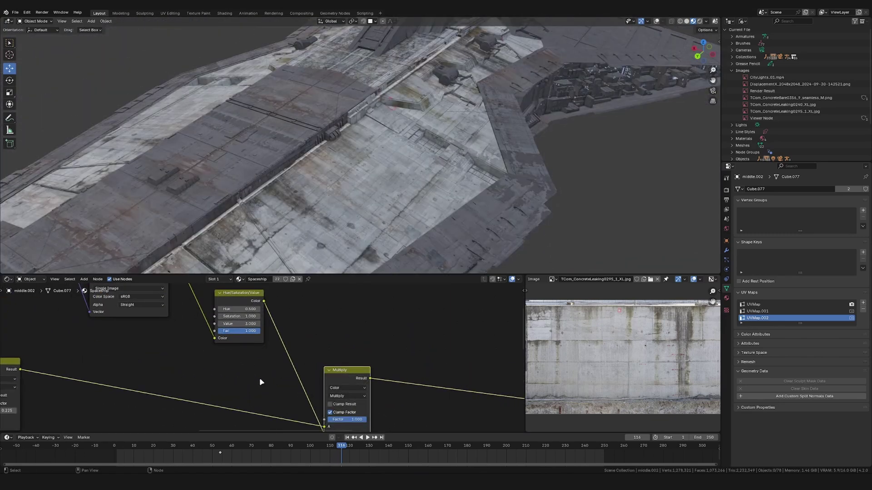
Set the Hue/Saturation/Value node's Value to 2.
scroll(261, 382, "up", 1)
left_click(242, 317)
type("2")
key("Return")
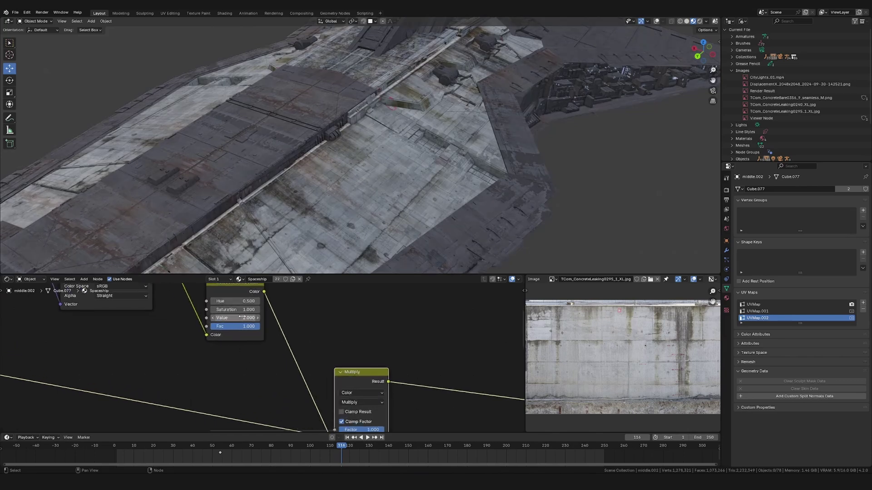
Switch the viewport to Rendered shading and inspect the concrete stains on the middle hull section up close.
middle_click_drag(393, 237, 433, 171)
left_click(699, 22)
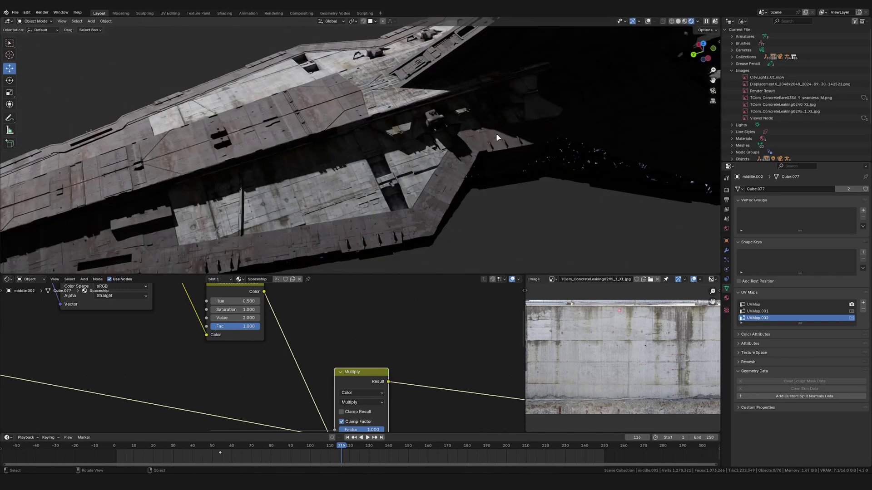
middle_click_drag(496, 134, 428, 149)
scroll(454, 150, "up", 4)
scroll(456, 153, "up", 2)
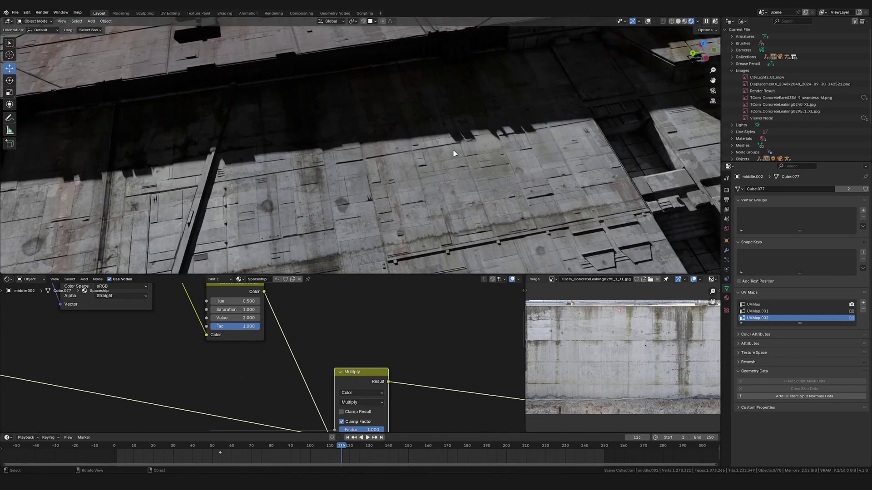
Lower the Factor of the leaking concrete's Multiply node to 0.817.
scroll(453, 150, "up", 2)
middle_click_drag(358, 371, 337, 319)
scroll(336, 319, "up", 1)
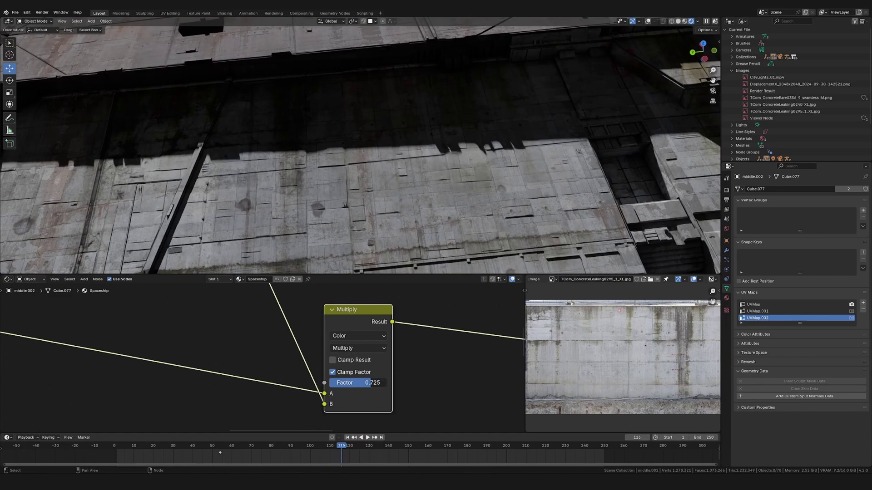
left_click_drag(369, 383, 372, 383)
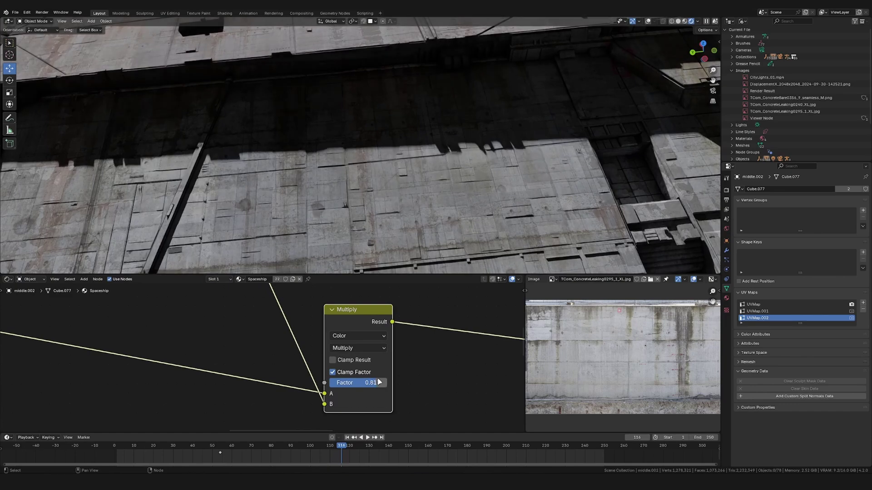
Replace the leaking concrete image with TexturesCom_MetalContainers0027_M.jpg from the Metal textures folder.
scroll(258, 332, "down", 3)
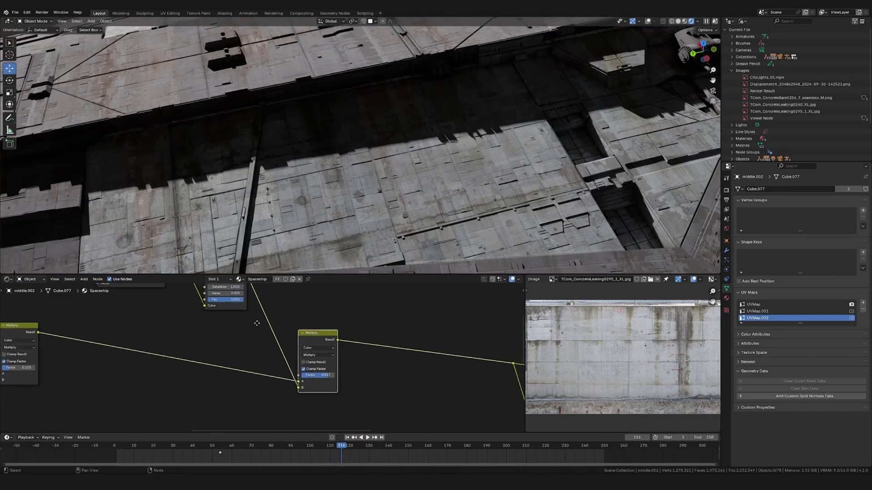
middle_click_drag(259, 333, 311, 401)
scroll(186, 322, "up", 5)
left_click(180, 284)
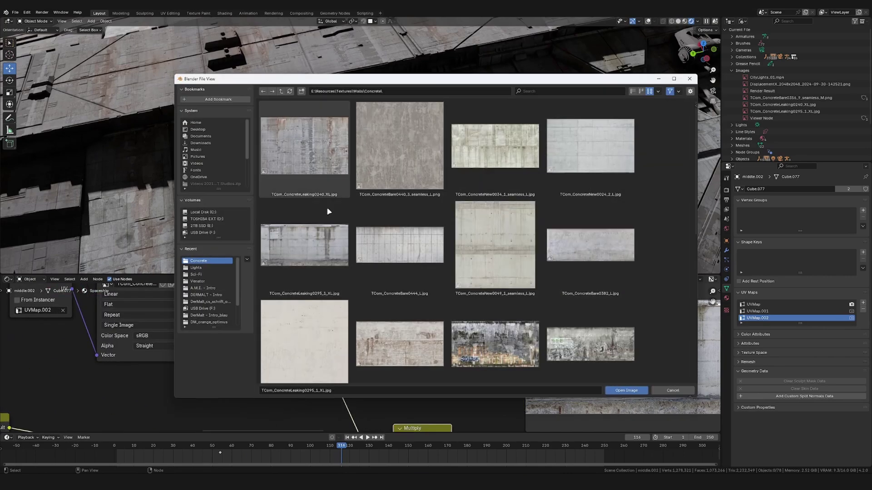
left_click(281, 91)
left_click(281, 91)
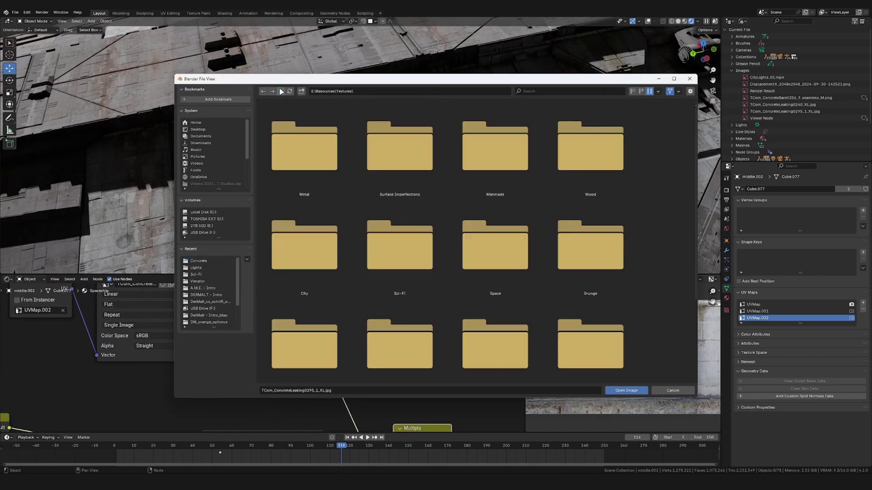
double_click(482, 275)
double_click(406, 137)
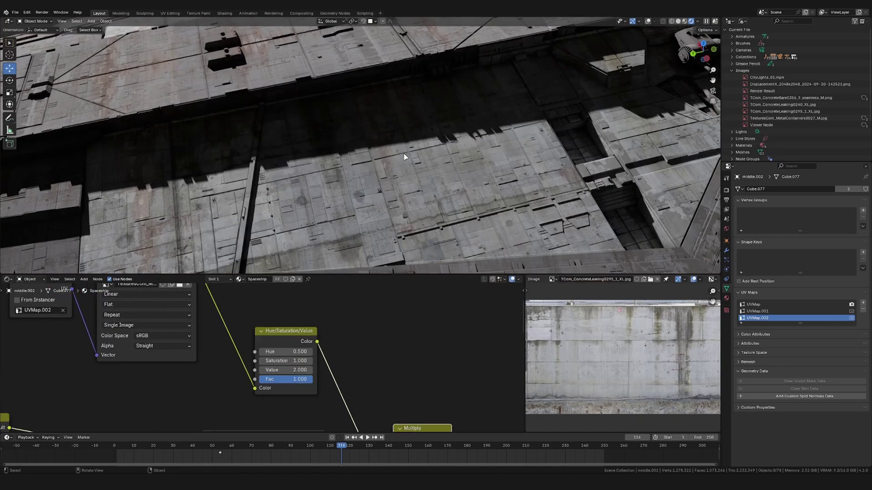
Scale up all UVs of the middle hull side section slightly on UVMap.002.
middle_click_drag(418, 166, 405, 176)
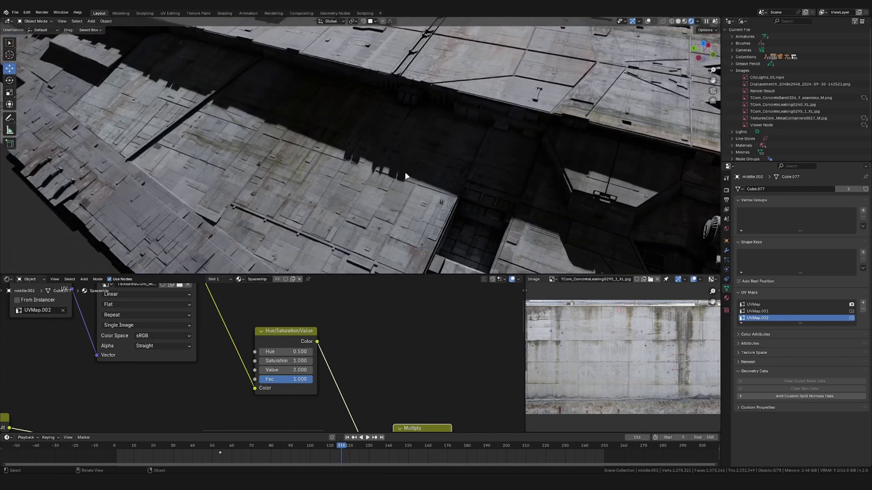
left_click(346, 188)
key("Tab")
scroll(686, 353, "down", 5)
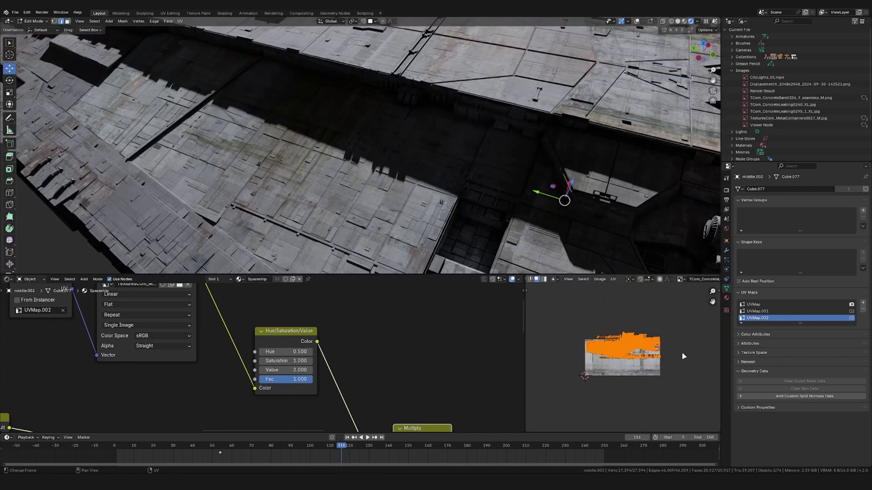
key("s")
left_click(694, 345)
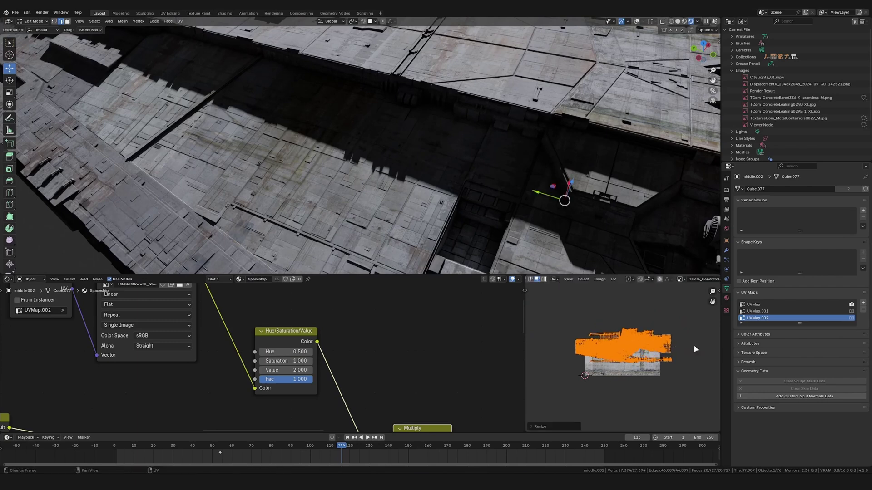
key("Tab")
Add a second UV map to the middle edge strip middle.005 and unwrap all its faces with Smart UV Project.
mouse_move(372, 219)
middle_mouse_down()
mouse_move(422, 217)
mouse_move(379, 211)
mouse_move(387, 212)
mouse_move(360, 217)
mouse_move(367, 230)
middle_mouse_up()
scroll(391, 327, "down", 3)
scroll(400, 220, "up", 3)
left_click(394, 222)
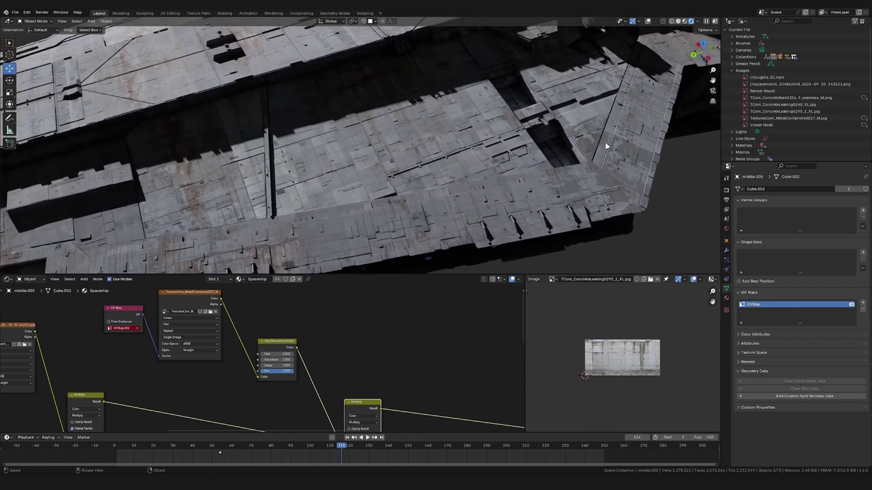
left_click(649, 21)
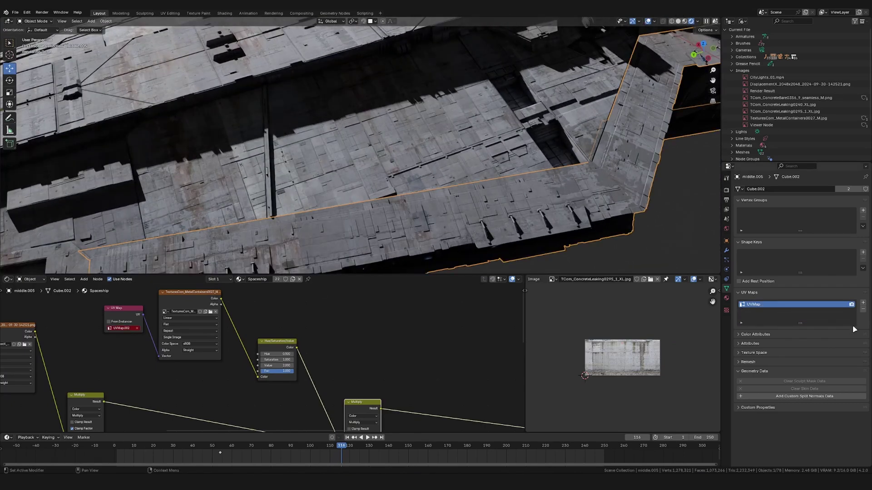
left_click(863, 303)
key("Tab")
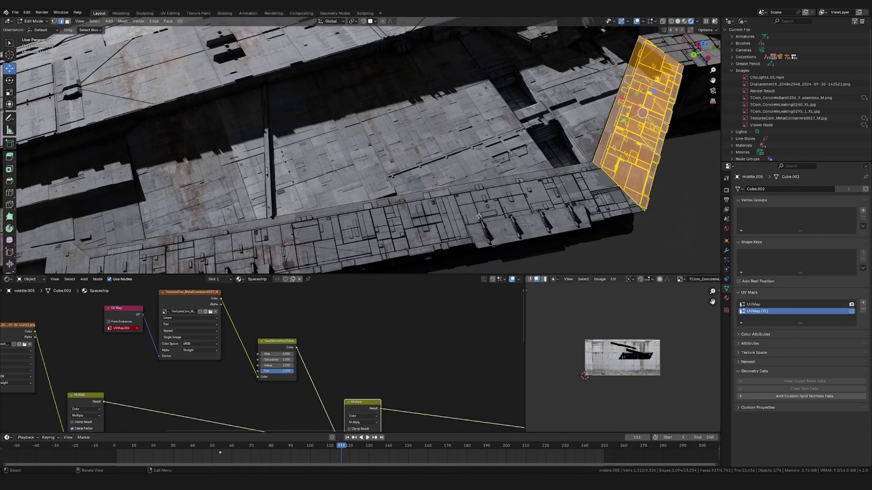
key("u")
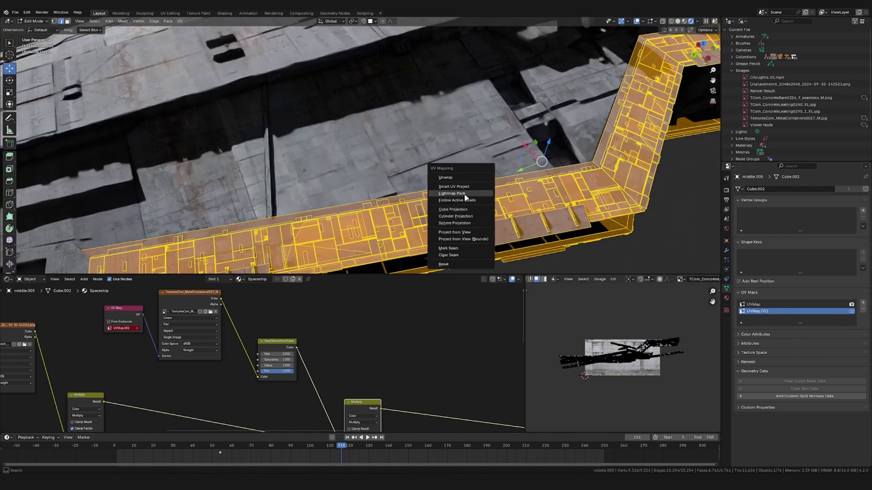
left_click(454, 186)
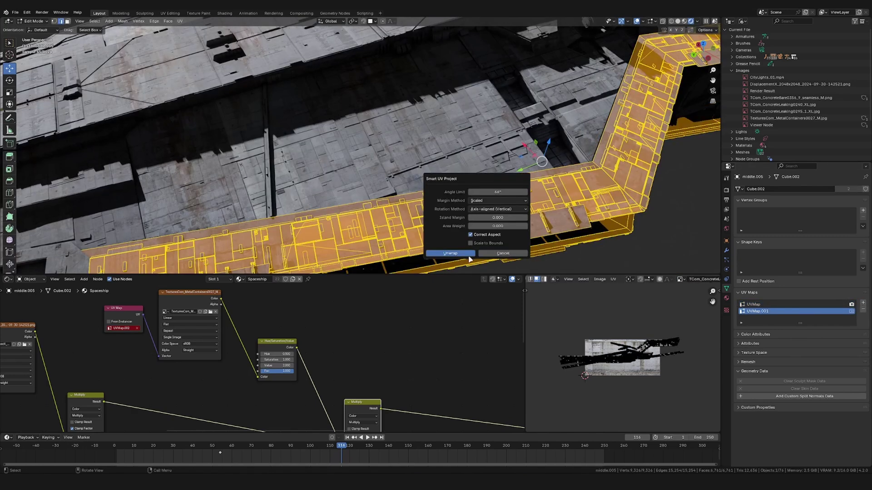
left_click(473, 254)
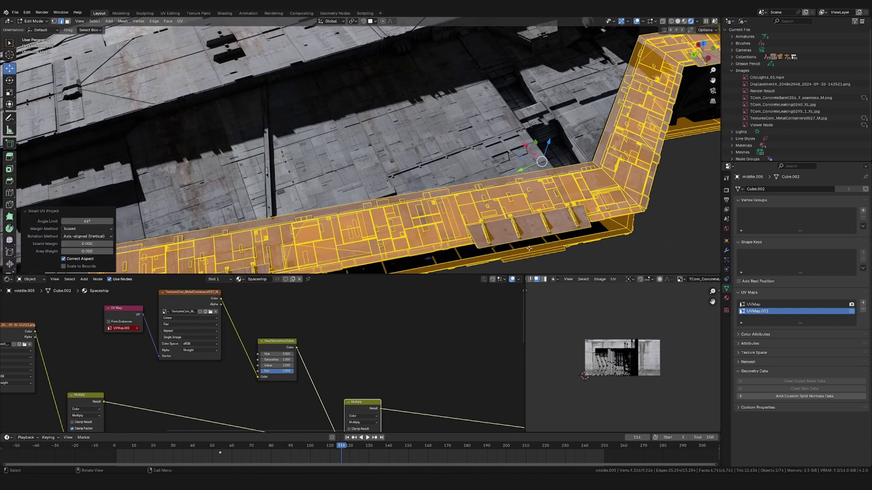
key("Tab")
Add a third UV map, UVMap.002, to the edge strip as a copy of its original UVMap.
middle_click_drag(474, 213, 481, 194, "shift")
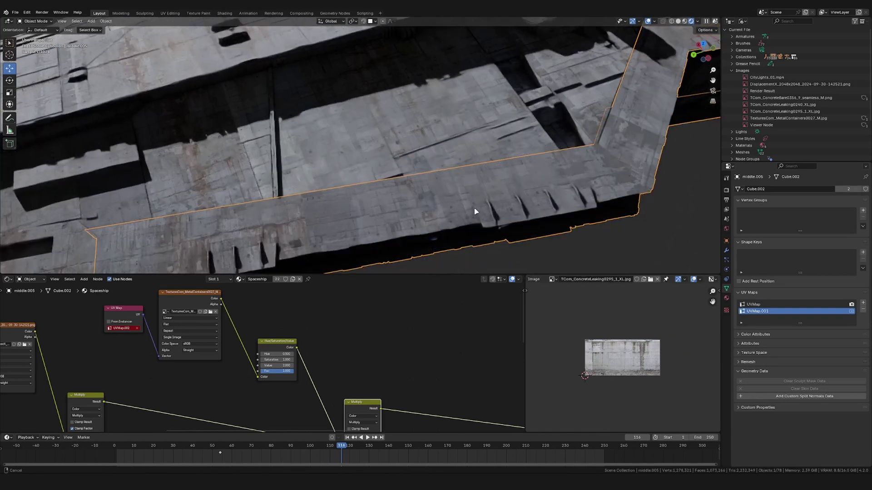
left_click(778, 305)
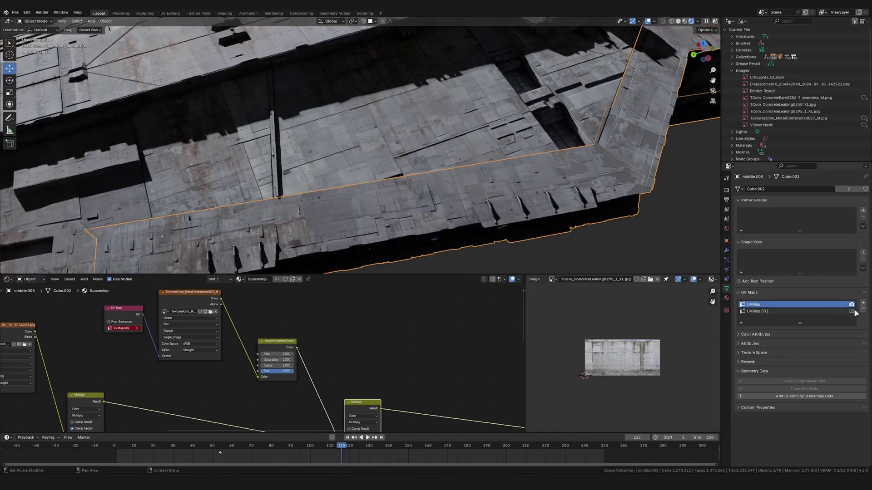
left_click(863, 303)
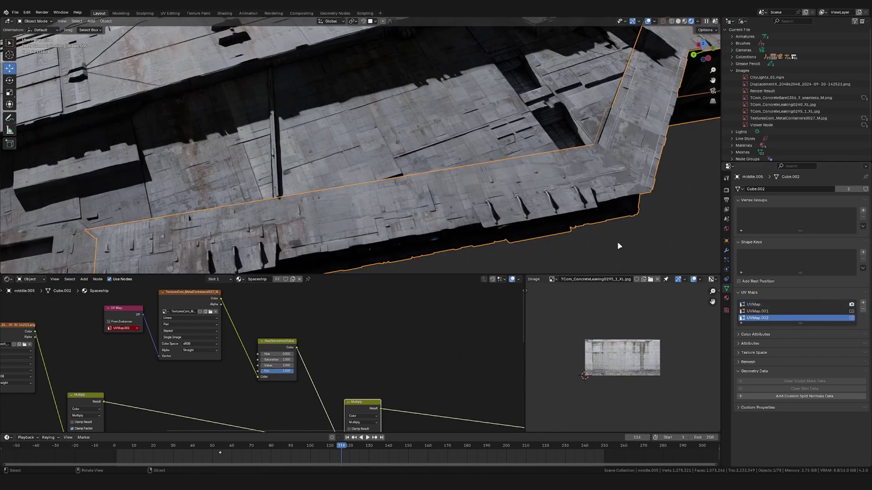
Add two UV maps to the front side section front.004 and unwrap UVMap.001 with Smart UV Project.
middle_click_drag(679, 252, 432, 206)
scroll(463, 200, "up", 8)
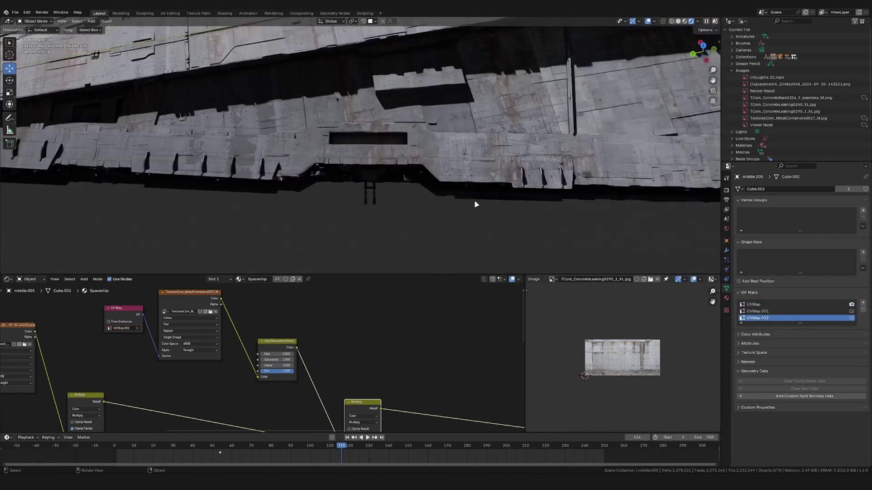
left_click(329, 119)
middle_click_drag(329, 119, 436, 156)
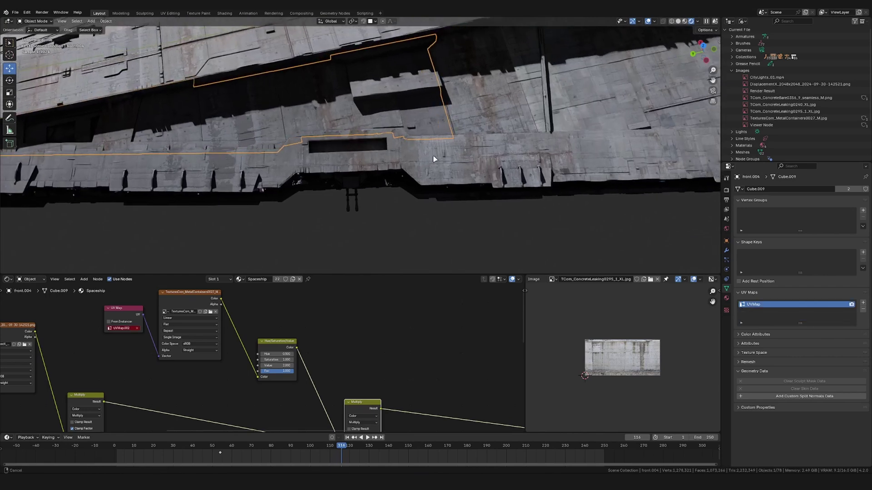
left_click(863, 303)
left_click(863, 303)
left_click(775, 311)
key("Tab")
key("u")
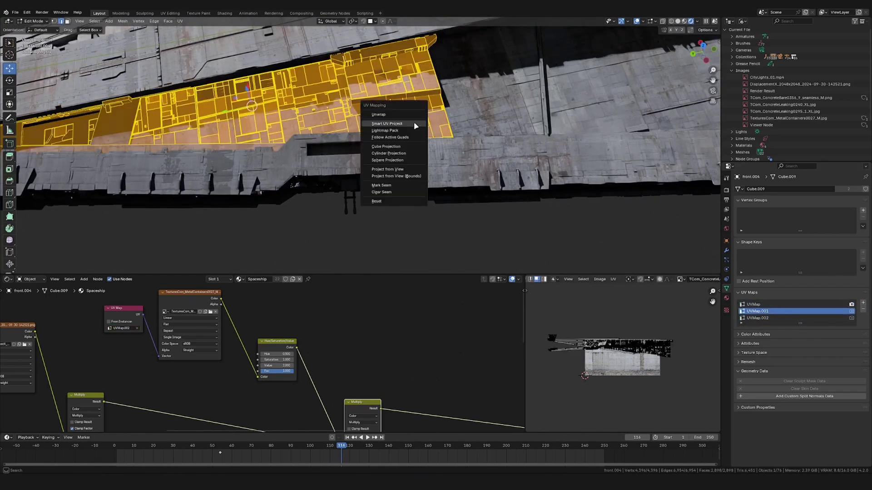
left_click(413, 121)
left_click(415, 188)
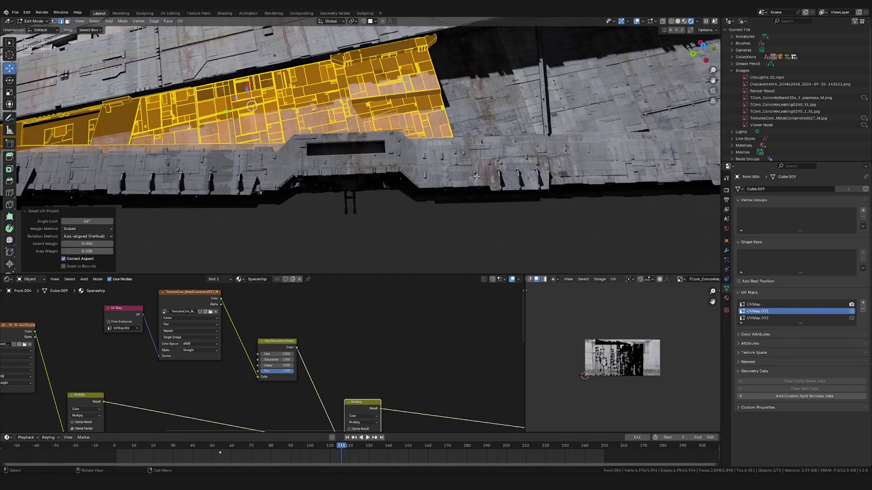
key("Tab")
Add two UV maps to the front edge strip front.003 and unwrap its UVMap.001 with Smart UV Project.
scroll(476, 178, "down", 1)
mouse_move(477, 178)
middle_mouse_down()
mouse_move(481, 159)
mouse_move(475, 177)
middle_mouse_up()
left_click(475, 177)
left_click(348, 181)
left_click(864, 303)
left_click(863, 303)
left_click(785, 312)
key("Tab")
key("u")
left_click(399, 177)
left_click(398, 244)
key("Tab")
Give the next front hull section two additional UV maps and unwrap its UVMap.001 with Smart UV Project.
middle_click_drag(395, 227, 383, 182)
scroll(382, 183, "down", 3)
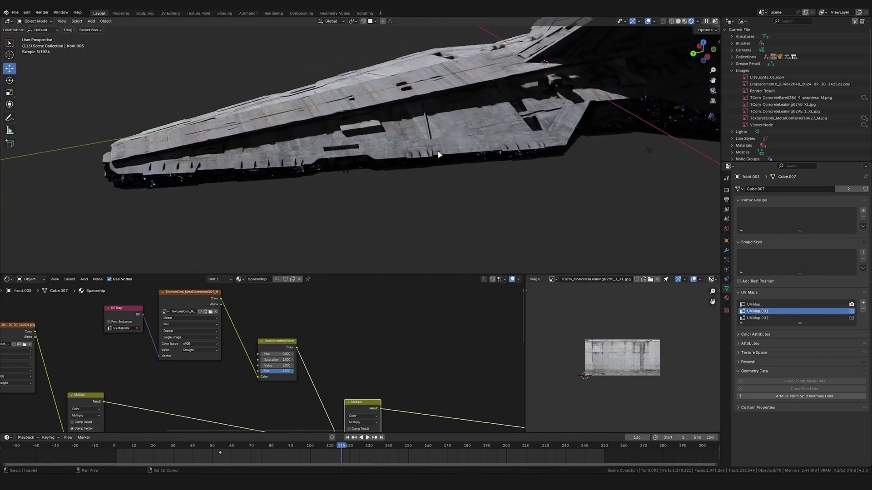
left_click(400, 130)
left_click(862, 303)
left_click(863, 303)
left_click(769, 312)
key("Tab")
key("u")
left_click(407, 212)
left_click(406, 212)
key("Tab")
Deselect everything and preview the final Multiply node's color output directly on the hull.
middle_click_drag(438, 186, 436, 230)
key("alt+a")
scroll(356, 408, "down", 2)
scroll(355, 448, "down", 7)
middle_click_drag(356, 407, 323, 377)
left_click_drag(318, 368, 285, 335)
scroll(182, 374, "down", 2)
middle_click_drag(182, 374, 294, 370)
left_click(381, 338, "ctrl+shift")
scroll(409, 386, "up", 10)
middle_click_drag(408, 386, 141, 382)
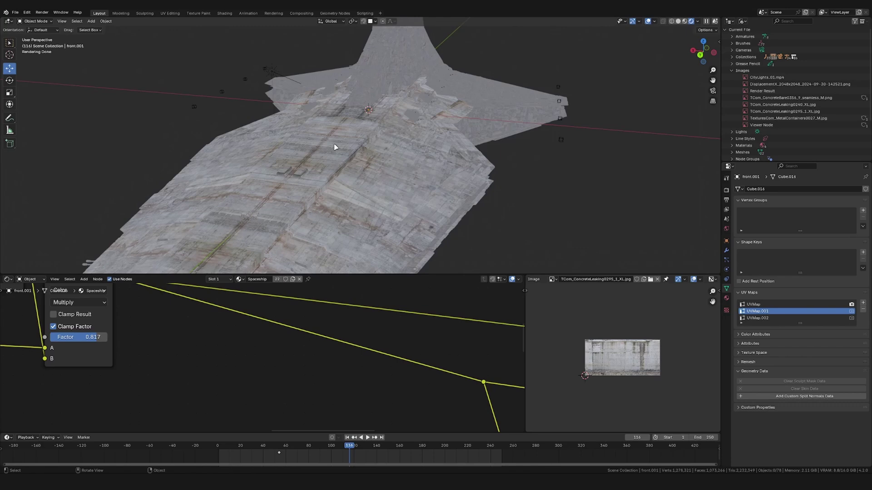
Make a single-user copy of the upper front section's material and rename it Spaceship_color.
left_click(334, 144)
middle_click_drag(334, 144, 568, 209)
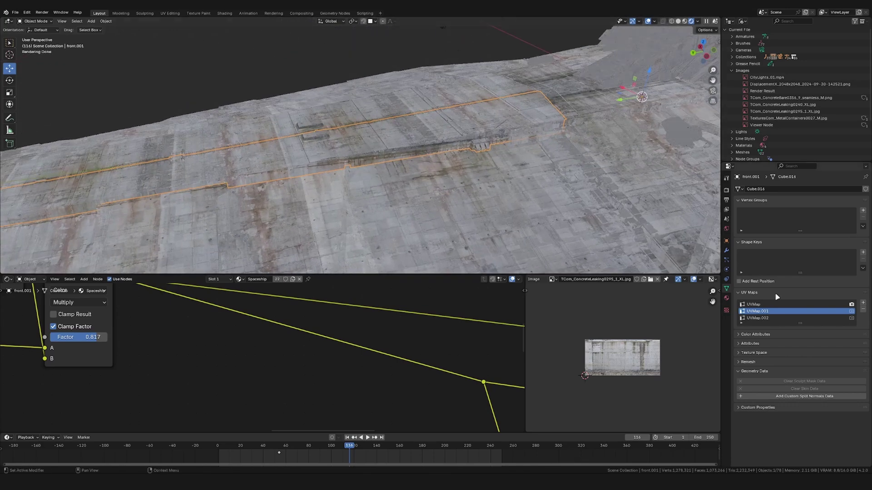
left_click(726, 298)
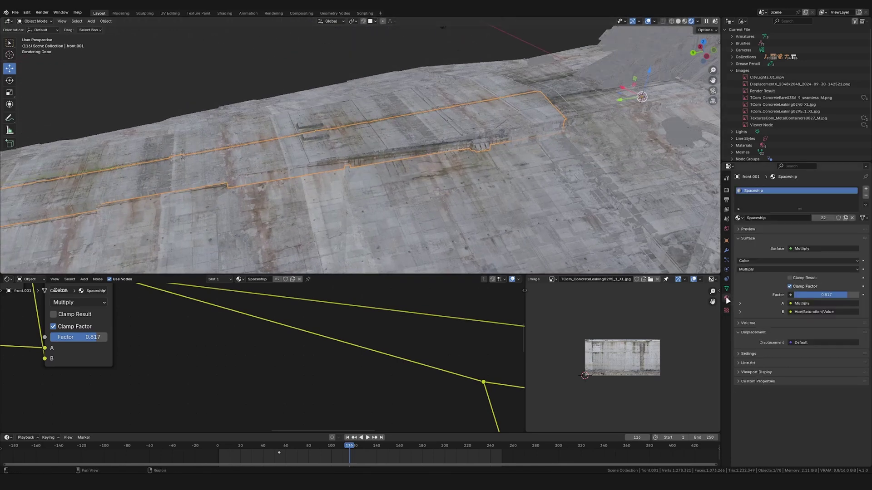
left_click(824, 219)
double_click(781, 195)
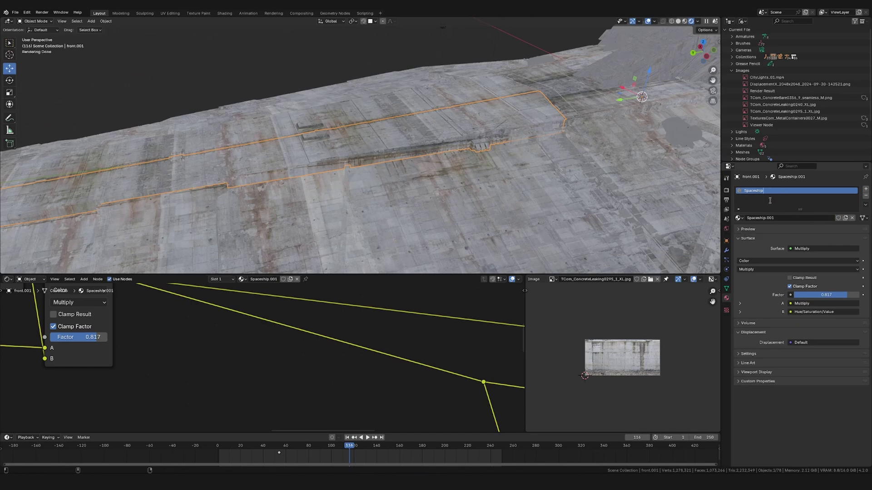
type("_color")
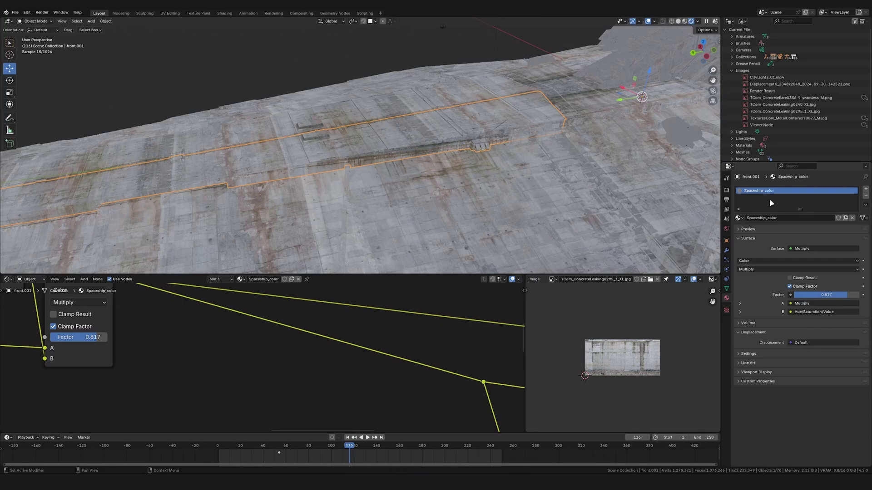
key("Return")
Add a slot with the Spaceship material, move it above Spaceship_color, and make Spaceship_color the active slot.
left_click(865, 189)
left_click(738, 228)
left_click(774, 244)
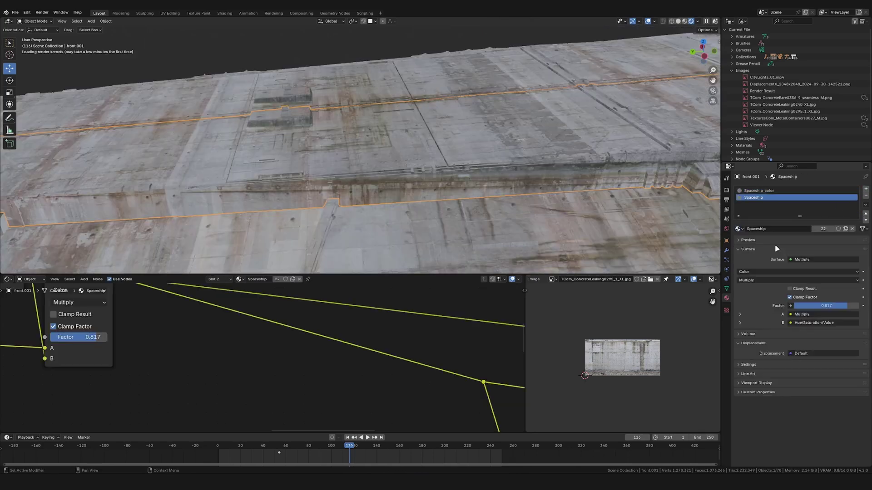
left_click(865, 214)
left_click(771, 198)
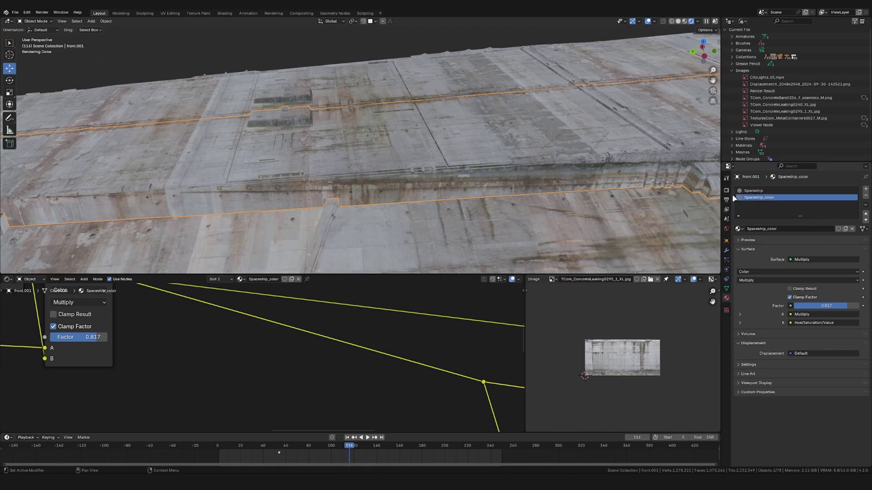
Circle-select the central deck faces of the upper front section, extend to linked geometry, and assign Spaceship_color.
key("Tab")
scroll(436, 159, "down", 5)
key("c")
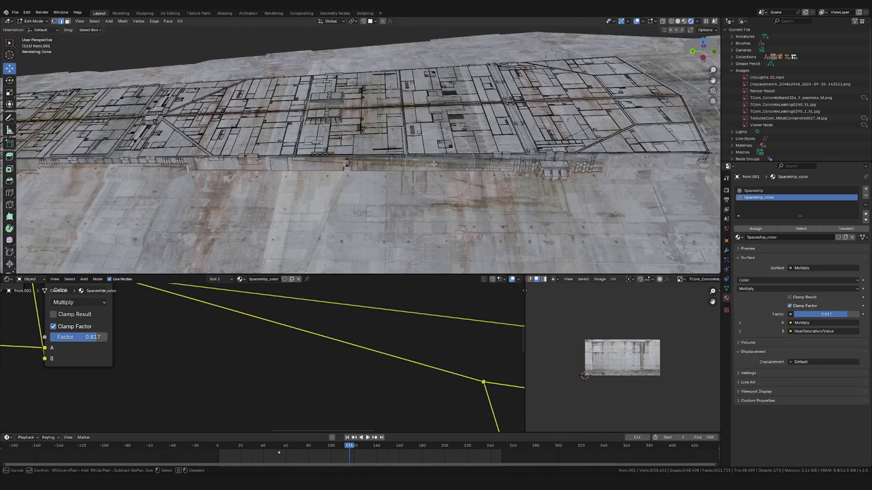
mouse_move(485, 133)
left_mouse_down()
mouse_move(172, 132)
mouse_move(603, 132)
mouse_move(600, 96)
mouse_move(659, 136)
mouse_move(672, 135)
left_mouse_up()
right_click(620, 131)
key("c")
mouse_move(365, 118)
left_mouse_down()
mouse_move(236, 112)
mouse_move(586, 105)
left_mouse_up()
right_click(511, 133)
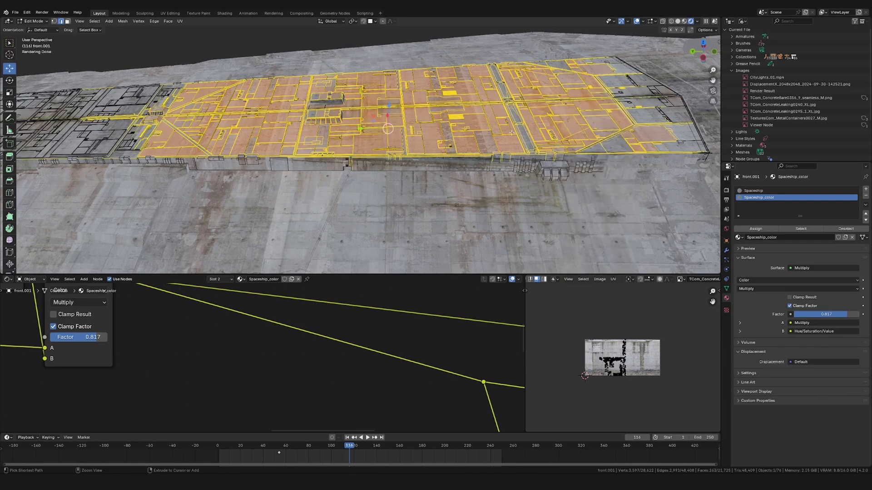
key("ctrl+l")
middle_click_drag(511, 133, 532, 138)
scroll(532, 138, "up", 3)
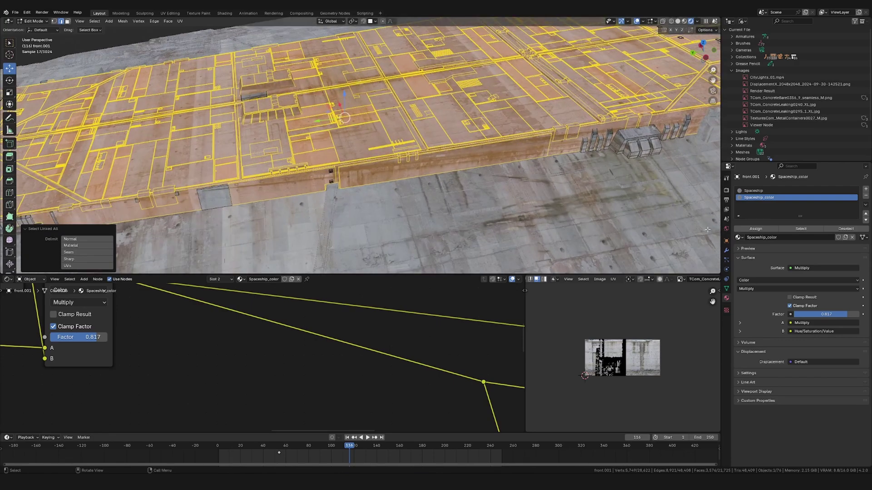
left_click(756, 229)
key("Tab")
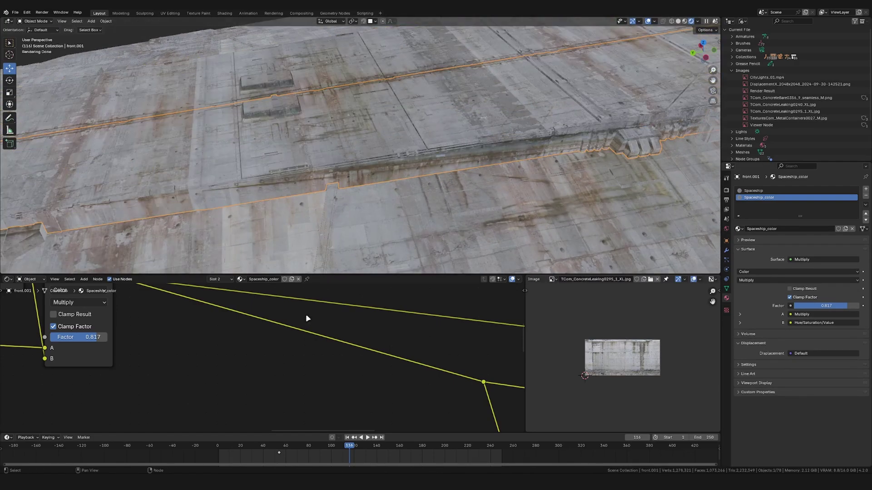
Duplicate the last Multiply node in Spaceship_color and insert the copy on the link after it.
scroll(300, 335, "down", 3)
middle_click_drag(300, 335, 325, 348)
left_click(148, 304)
key("shift+d")
left_click(373, 376)
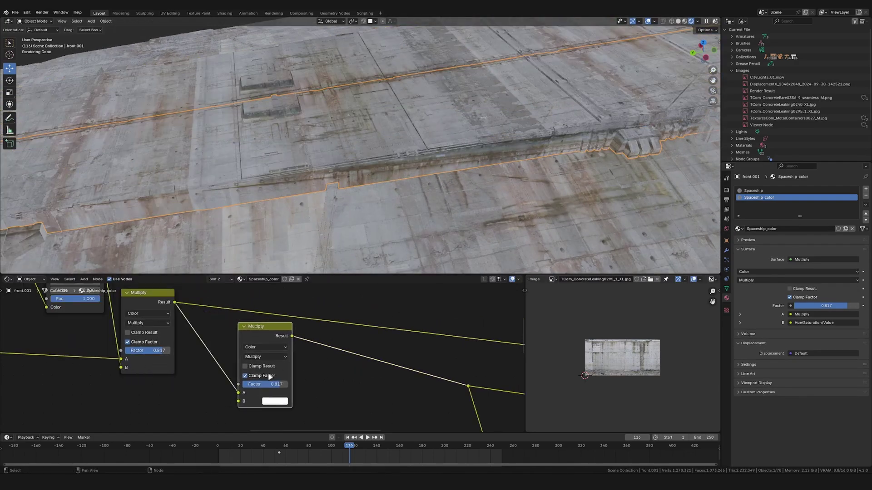
Set the new Multiply node's factor to 1.000, preview its output, and tint its B color light red.
left_click(278, 404)
scroll(302, 341, "down", 5)
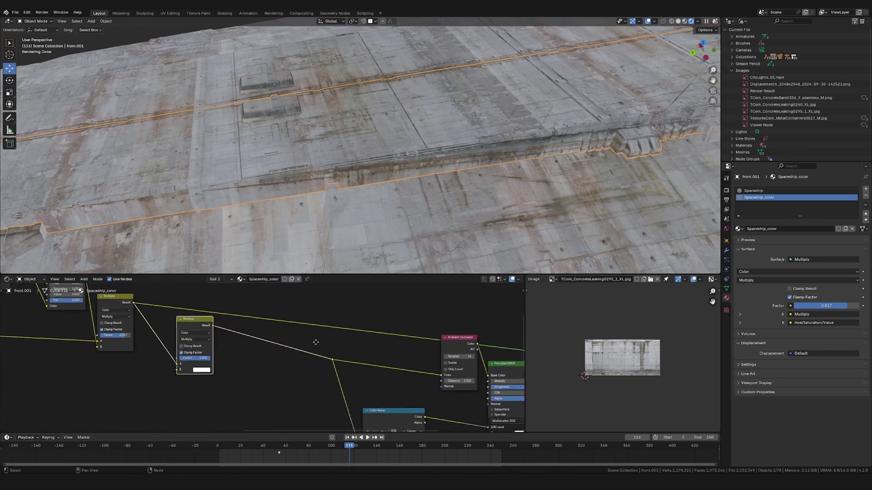
middle_click_drag(332, 343, 340, 345)
scroll(315, 344, "up", 2)
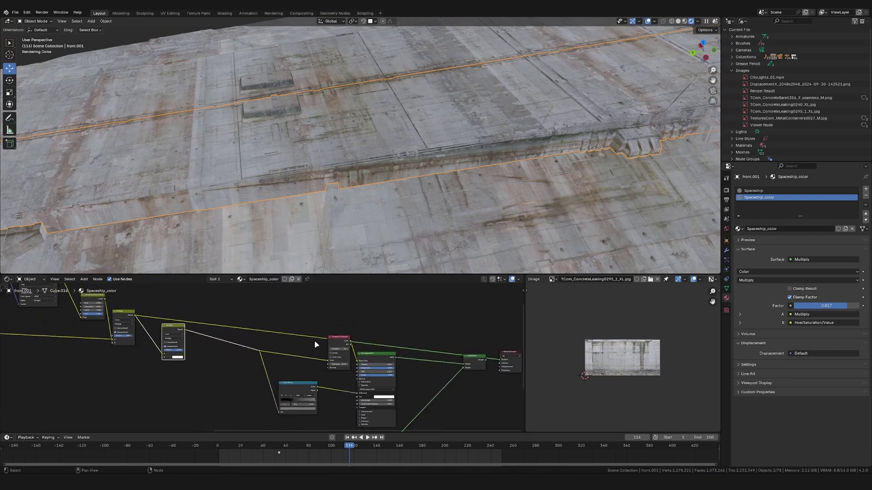
left_click(168, 326, "ctrl+shift")
scroll(176, 334, "up", 3)
middle_click_drag(155, 348, 264, 361)
scroll(264, 362, "up", 1)
left_click(273, 372)
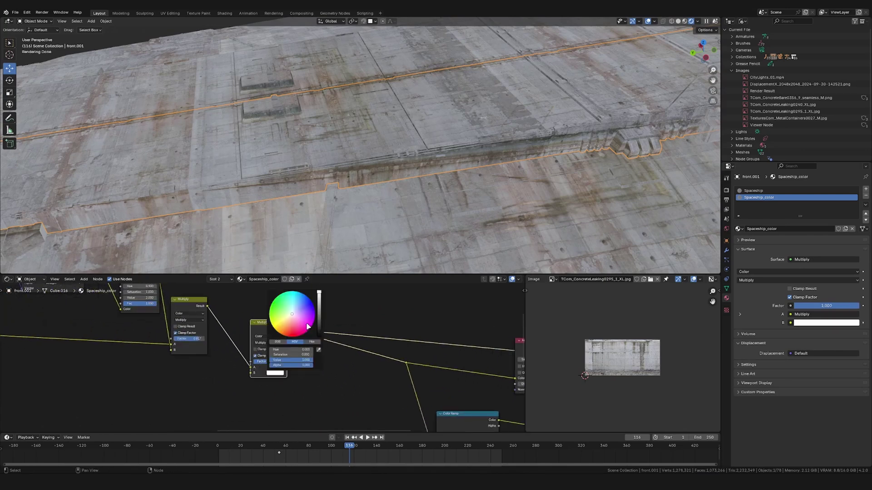
left_click_drag(291, 329, 290, 324)
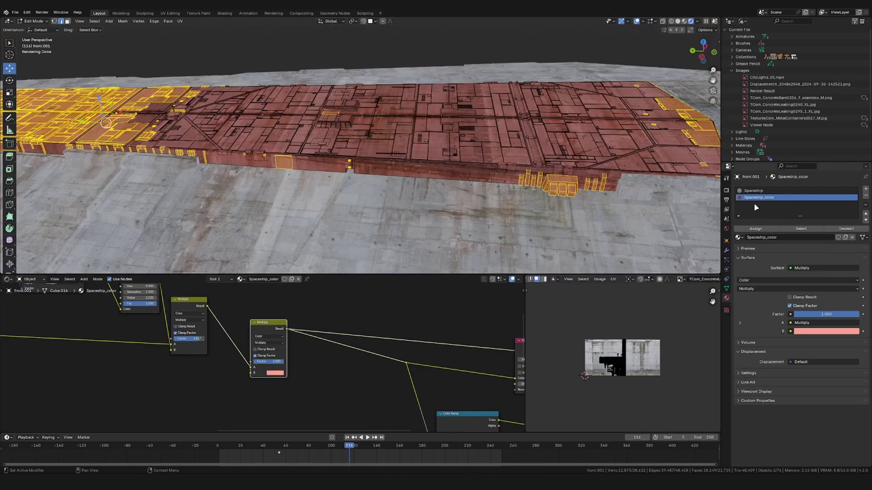
Assign the selected hull detail faces to the Spaceship material and return to Object Mode.
left_click(754, 191)
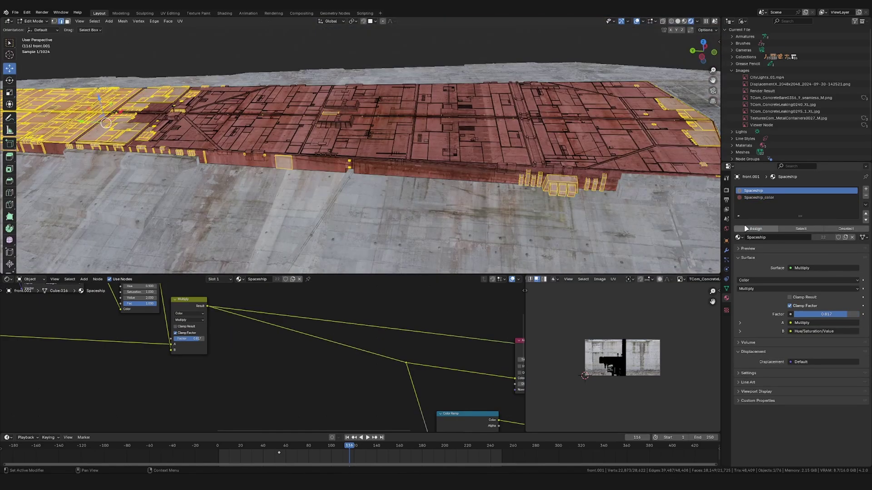
key("Tab")
mouse_move(451, 161)
middle_mouse_down()
mouse_move(506, 158)
mouse_move(465, 152)
mouse_move(506, 141)
mouse_move(447, 173)
middle_mouse_up()
scroll(502, 141, "up", 2)
scroll(479, 143, "down", 2)
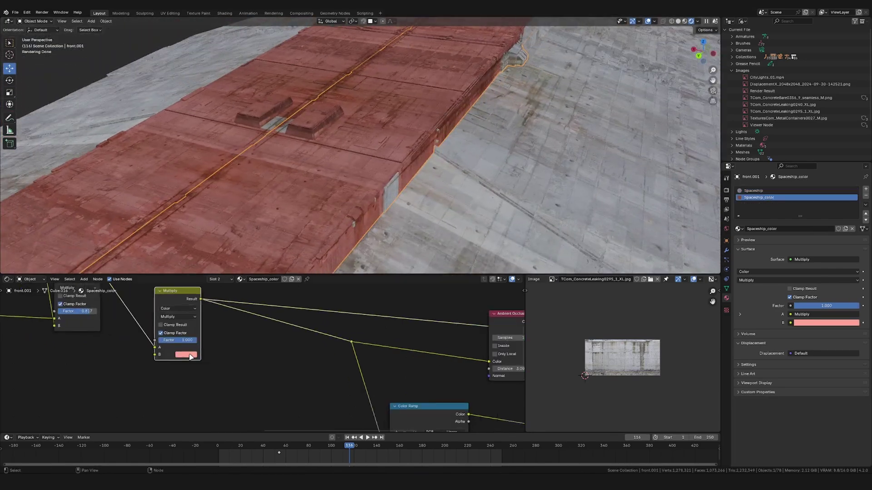
Change the Multiply node's B color to orange, hue 0.035 and saturation 0.861, and restore the Add Shader as material output.
scroll(190, 357, "up", 1)
left_click(175, 355)
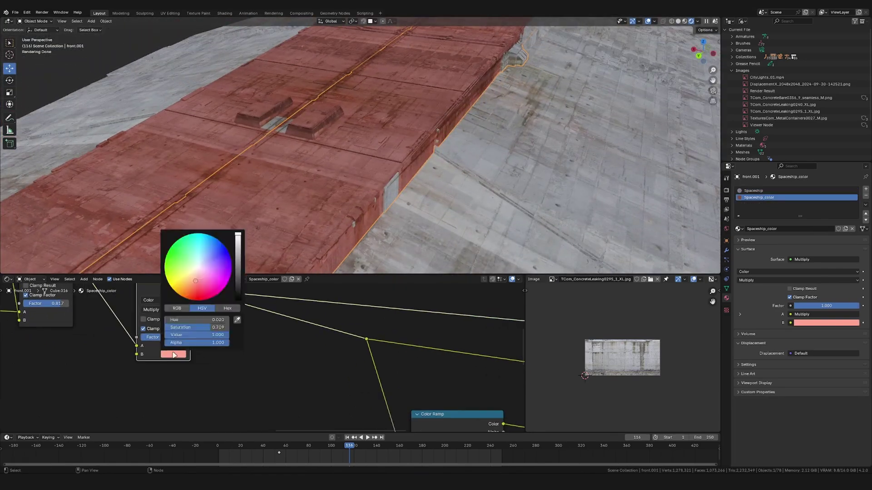
left_click(190, 288)
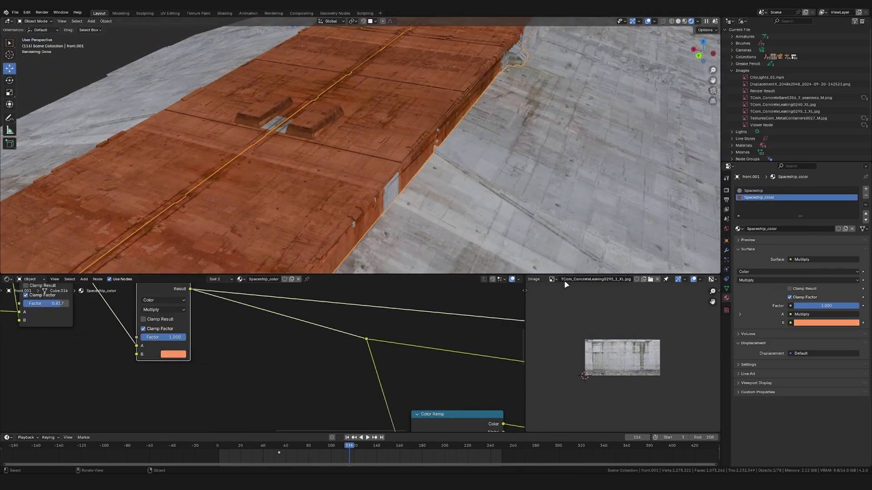
scroll(490, 449, "down", 4)
scroll(440, 403, "down", 3)
middle_click_drag(460, 347, 295, 326)
scroll(420, 340, "down", 3)
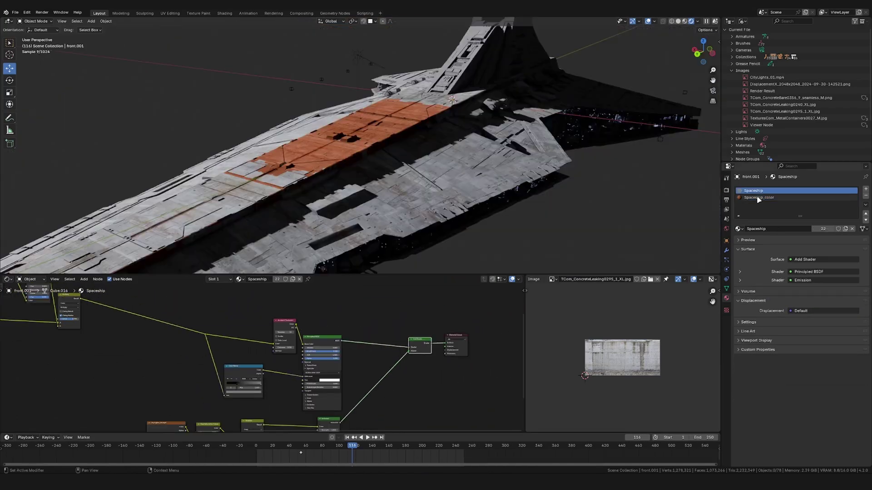
Tone the Spaceship_color tint down to a darker, muted brown with hue 0.043 and saturation 0.625.
left_click(758, 198)
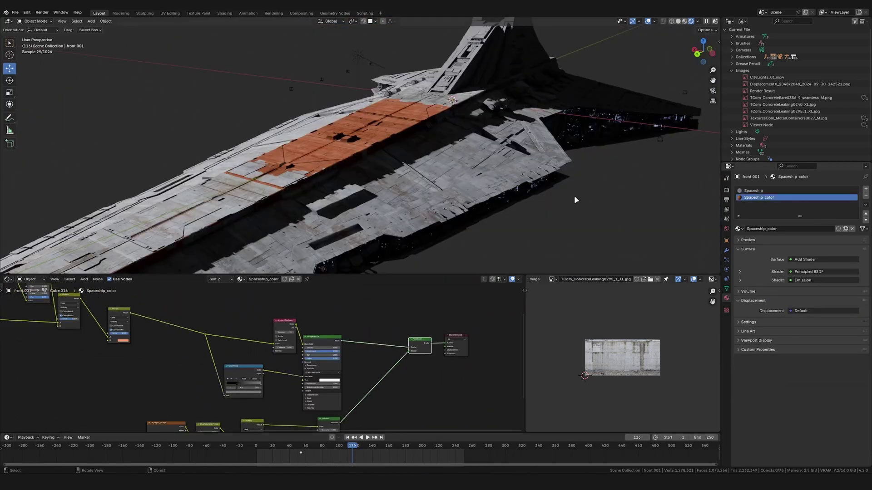
scroll(335, 362, "up", 4)
scroll(263, 363, "up", 2)
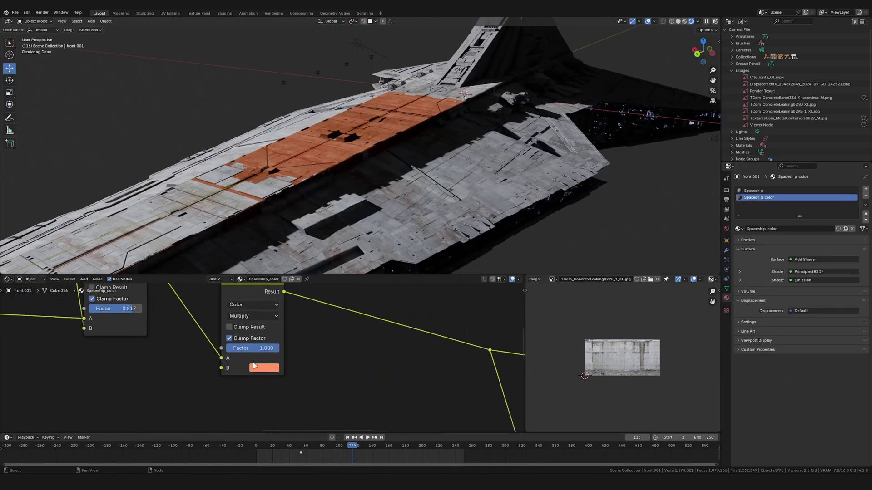
left_click(262, 368)
left_click(341, 258)
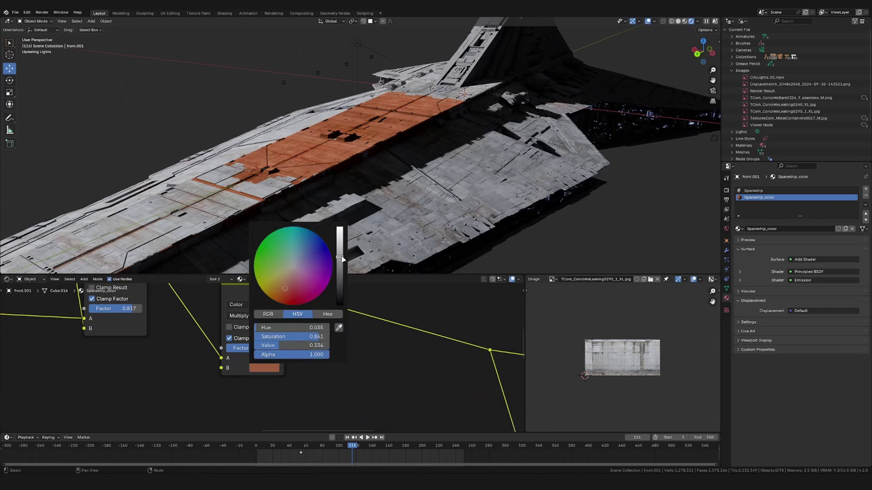
left_click(289, 282)
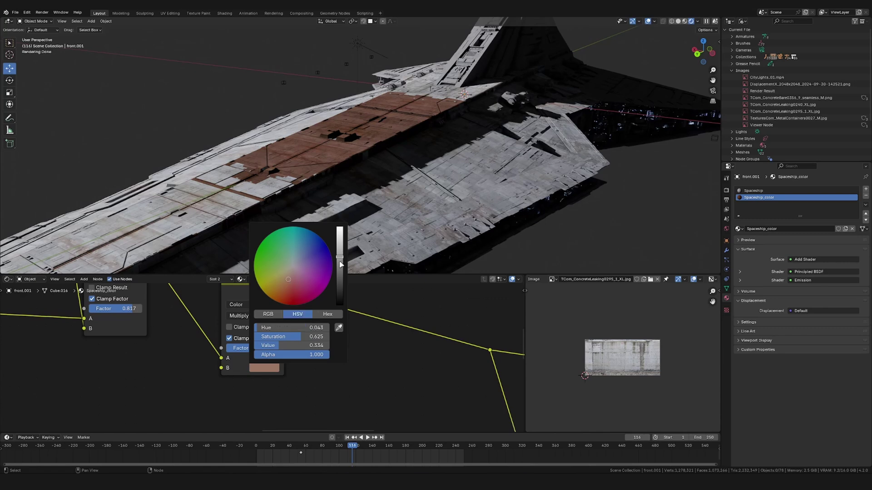
left_click(340, 265)
left_click(340, 251)
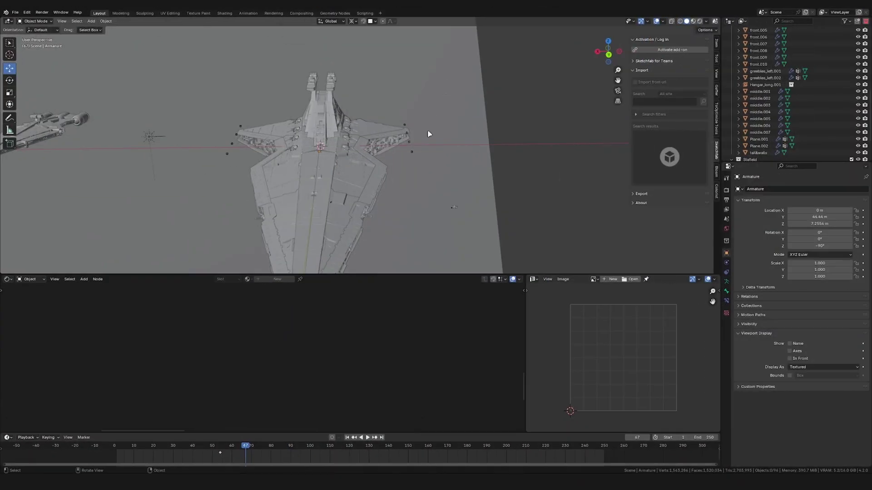
Examine the completed spaceship from several angles in a maximized viewport with rendered shading.
middle_click_drag(429, 133, 438, 135)
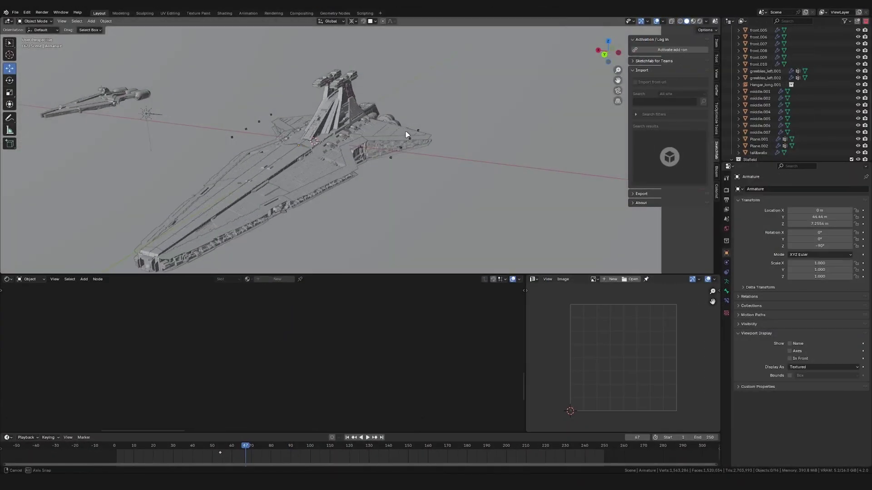
key("ctrl+space")
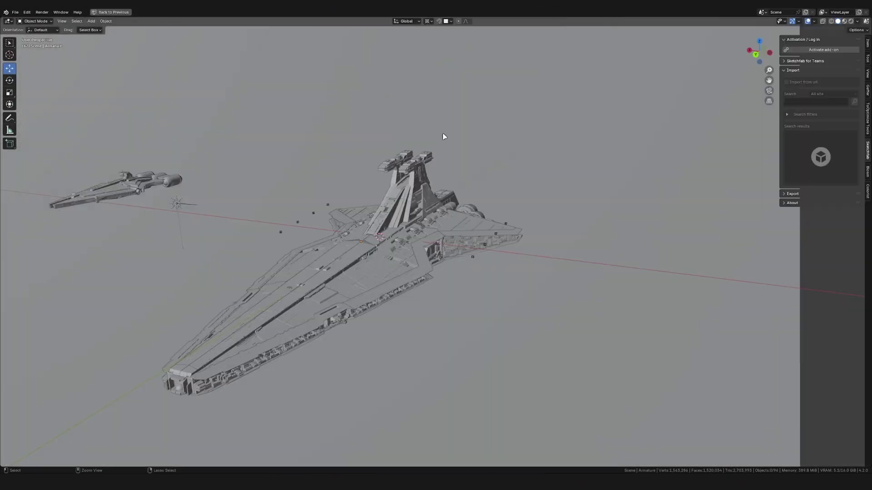
left_click(852, 22)
left_click(848, 22)
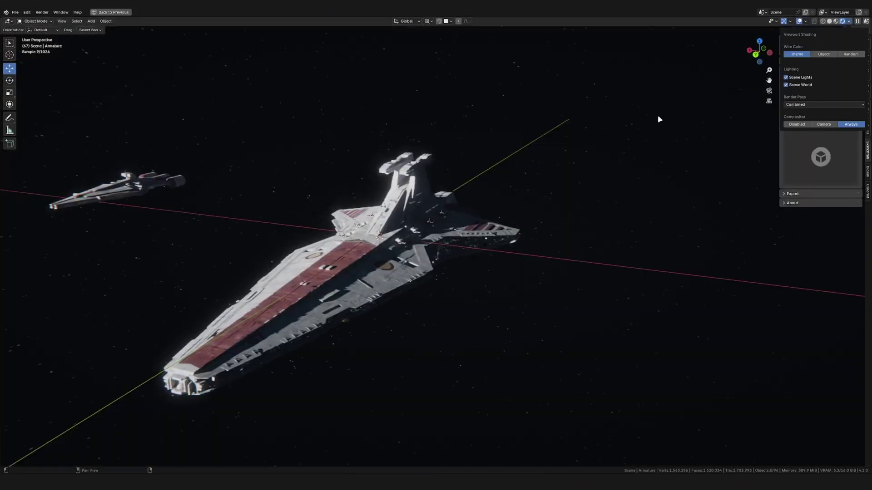
mouse_move(624, 130)
middle_mouse_down()
mouse_move(473, 183)
mouse_move(560, 169)
middle_mouse_up()
scroll(552, 175, "up", 3)
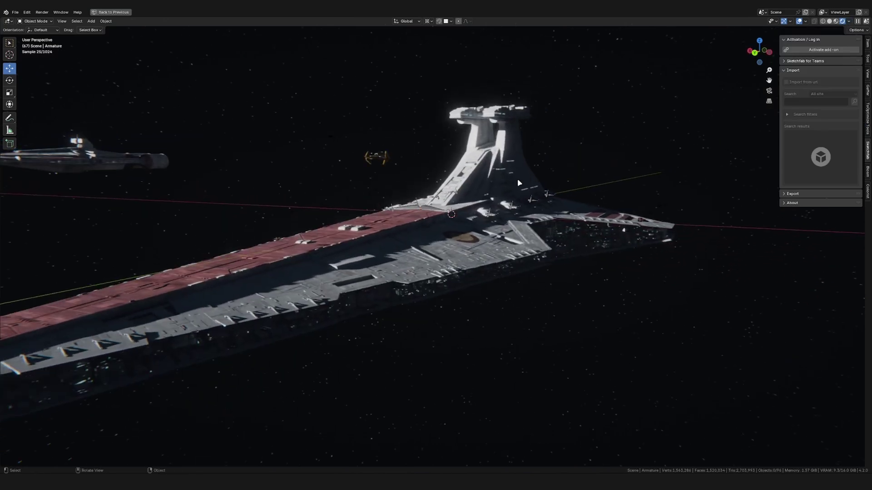